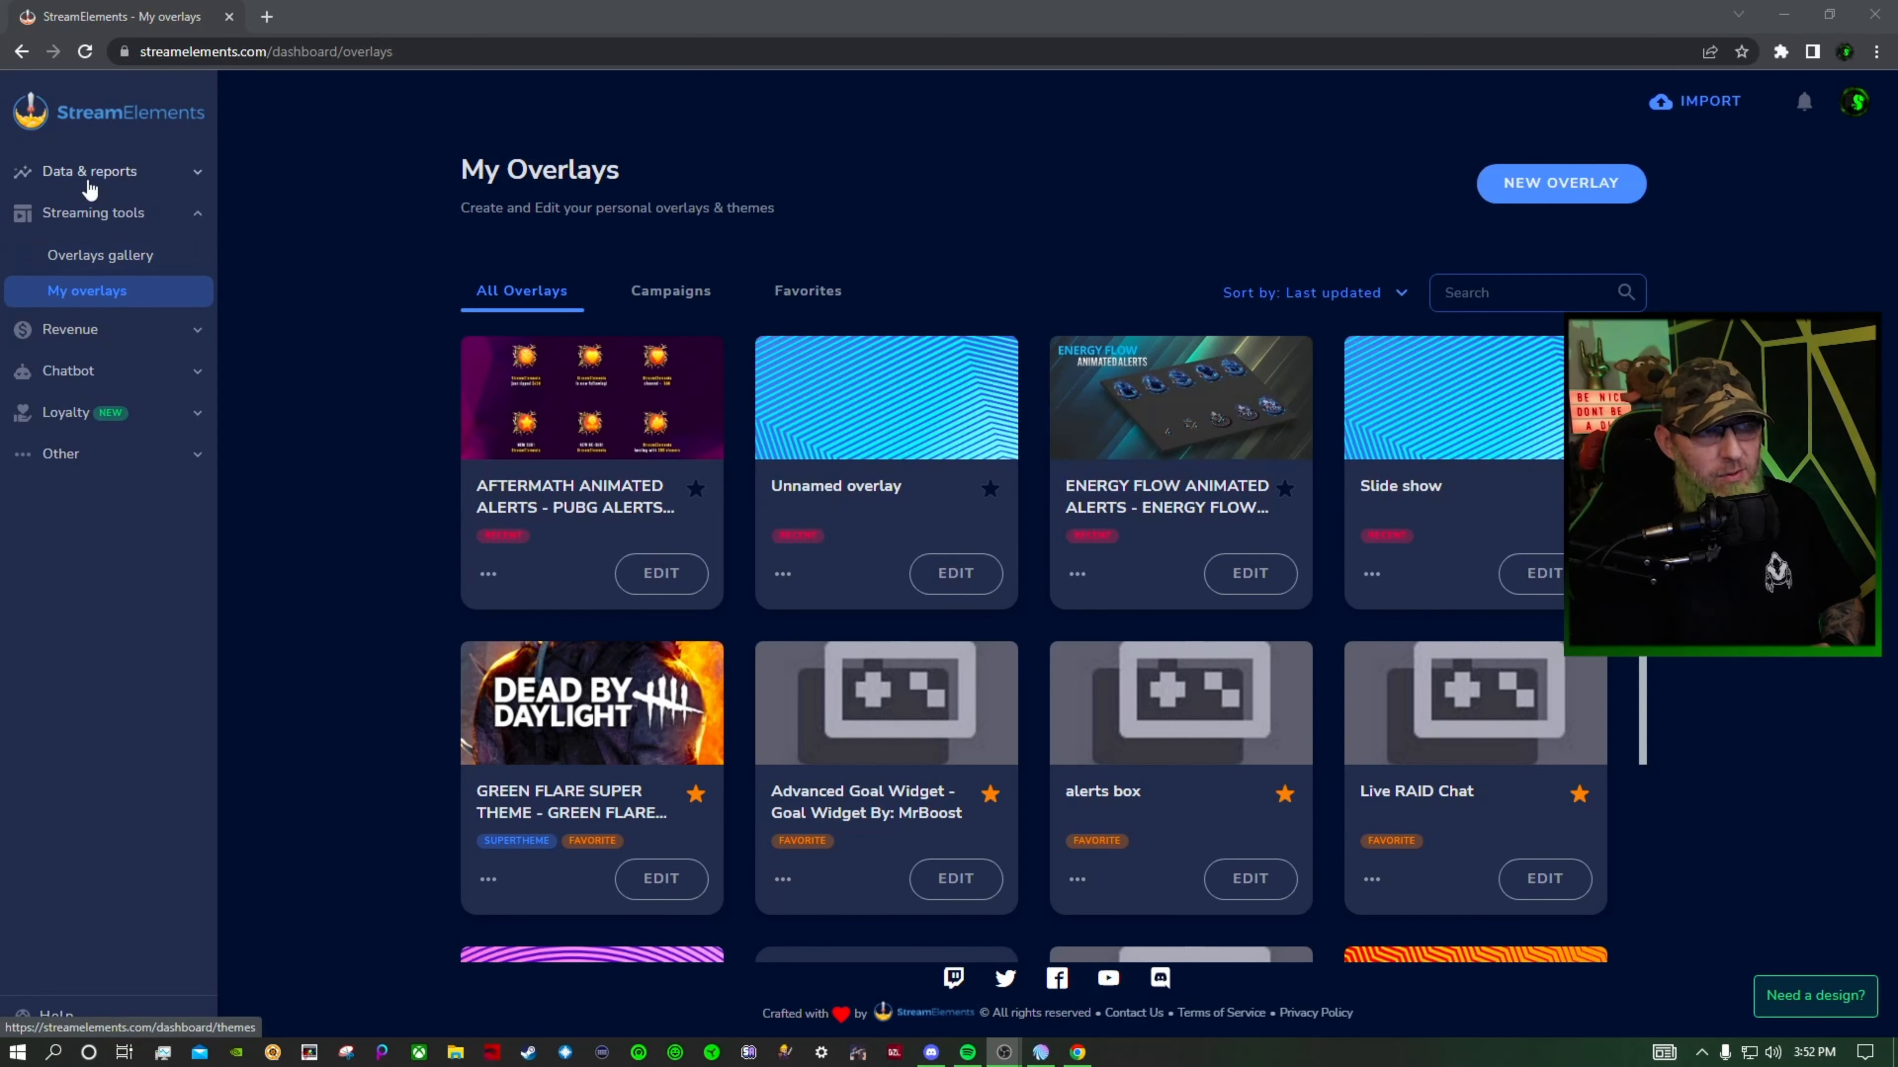
Open the Alerts category of the overlays gallery and browse the available alert designs
click(83, 257)
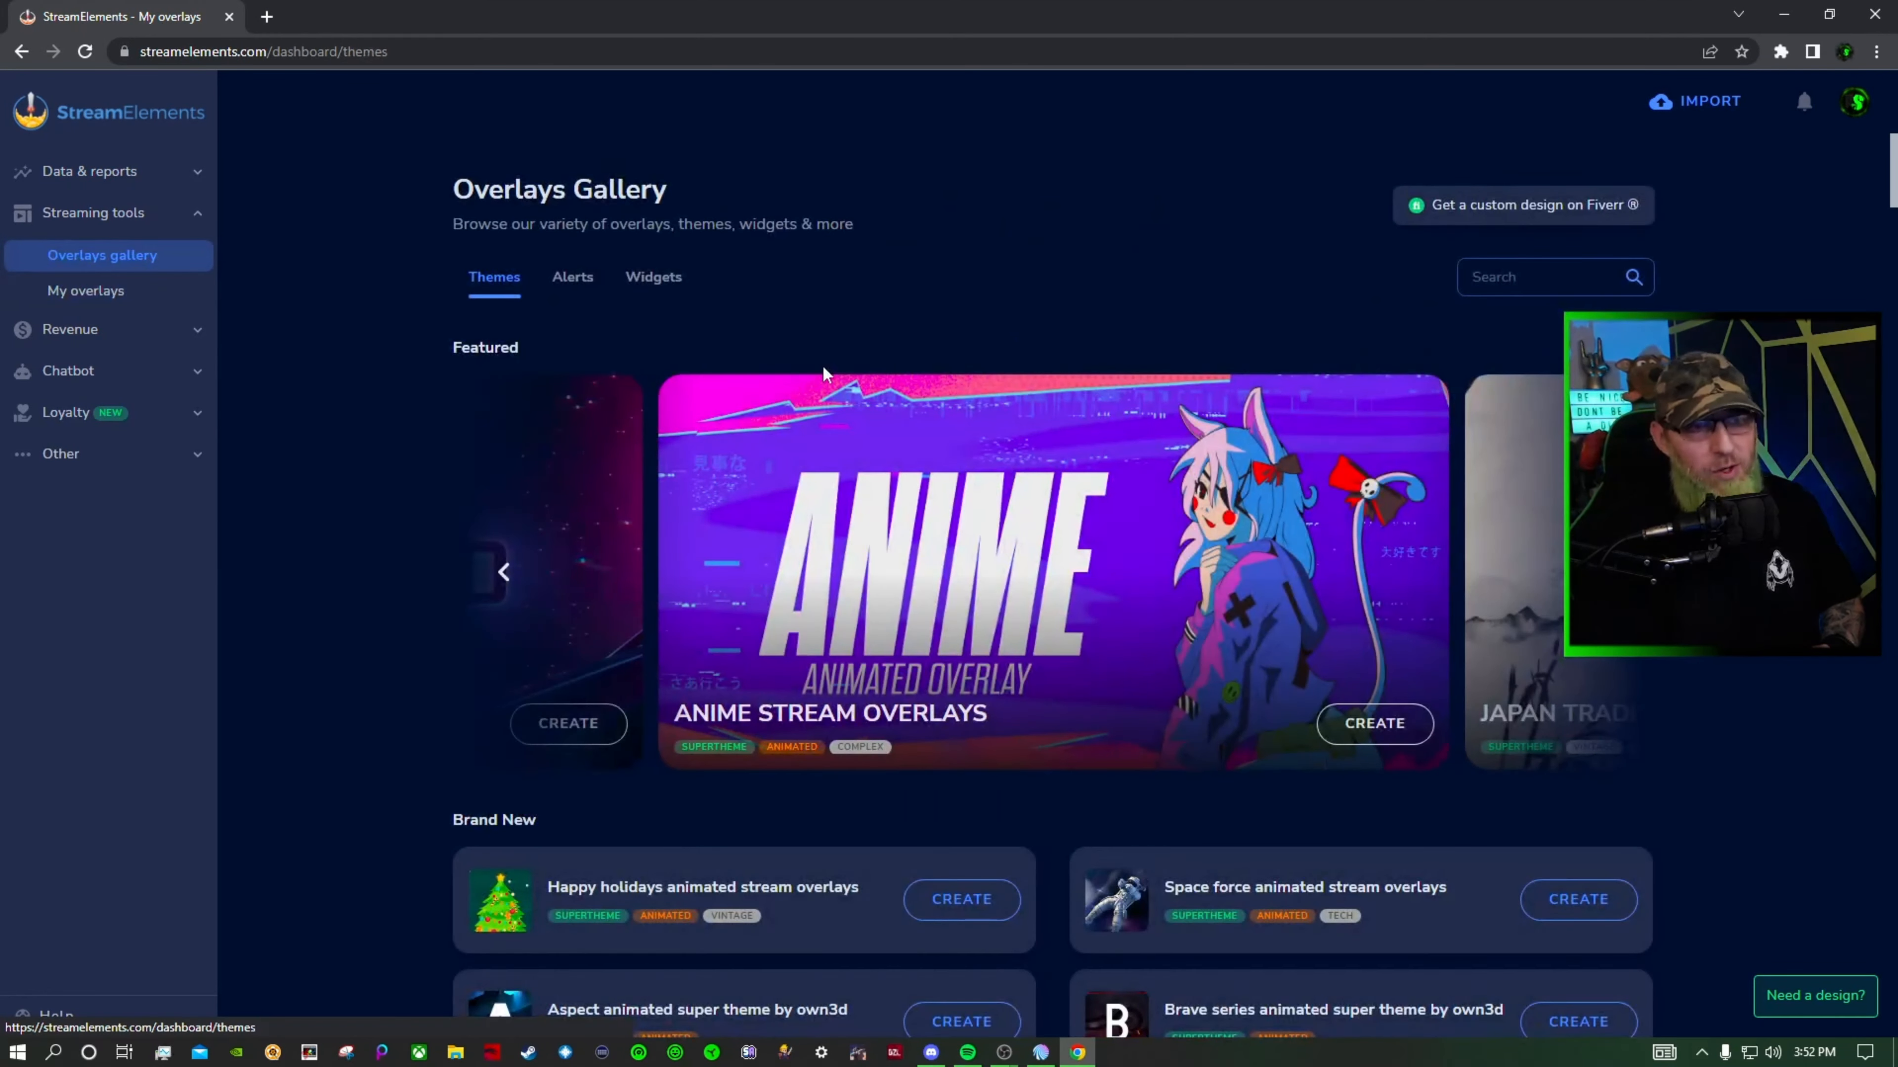
click(575, 291)
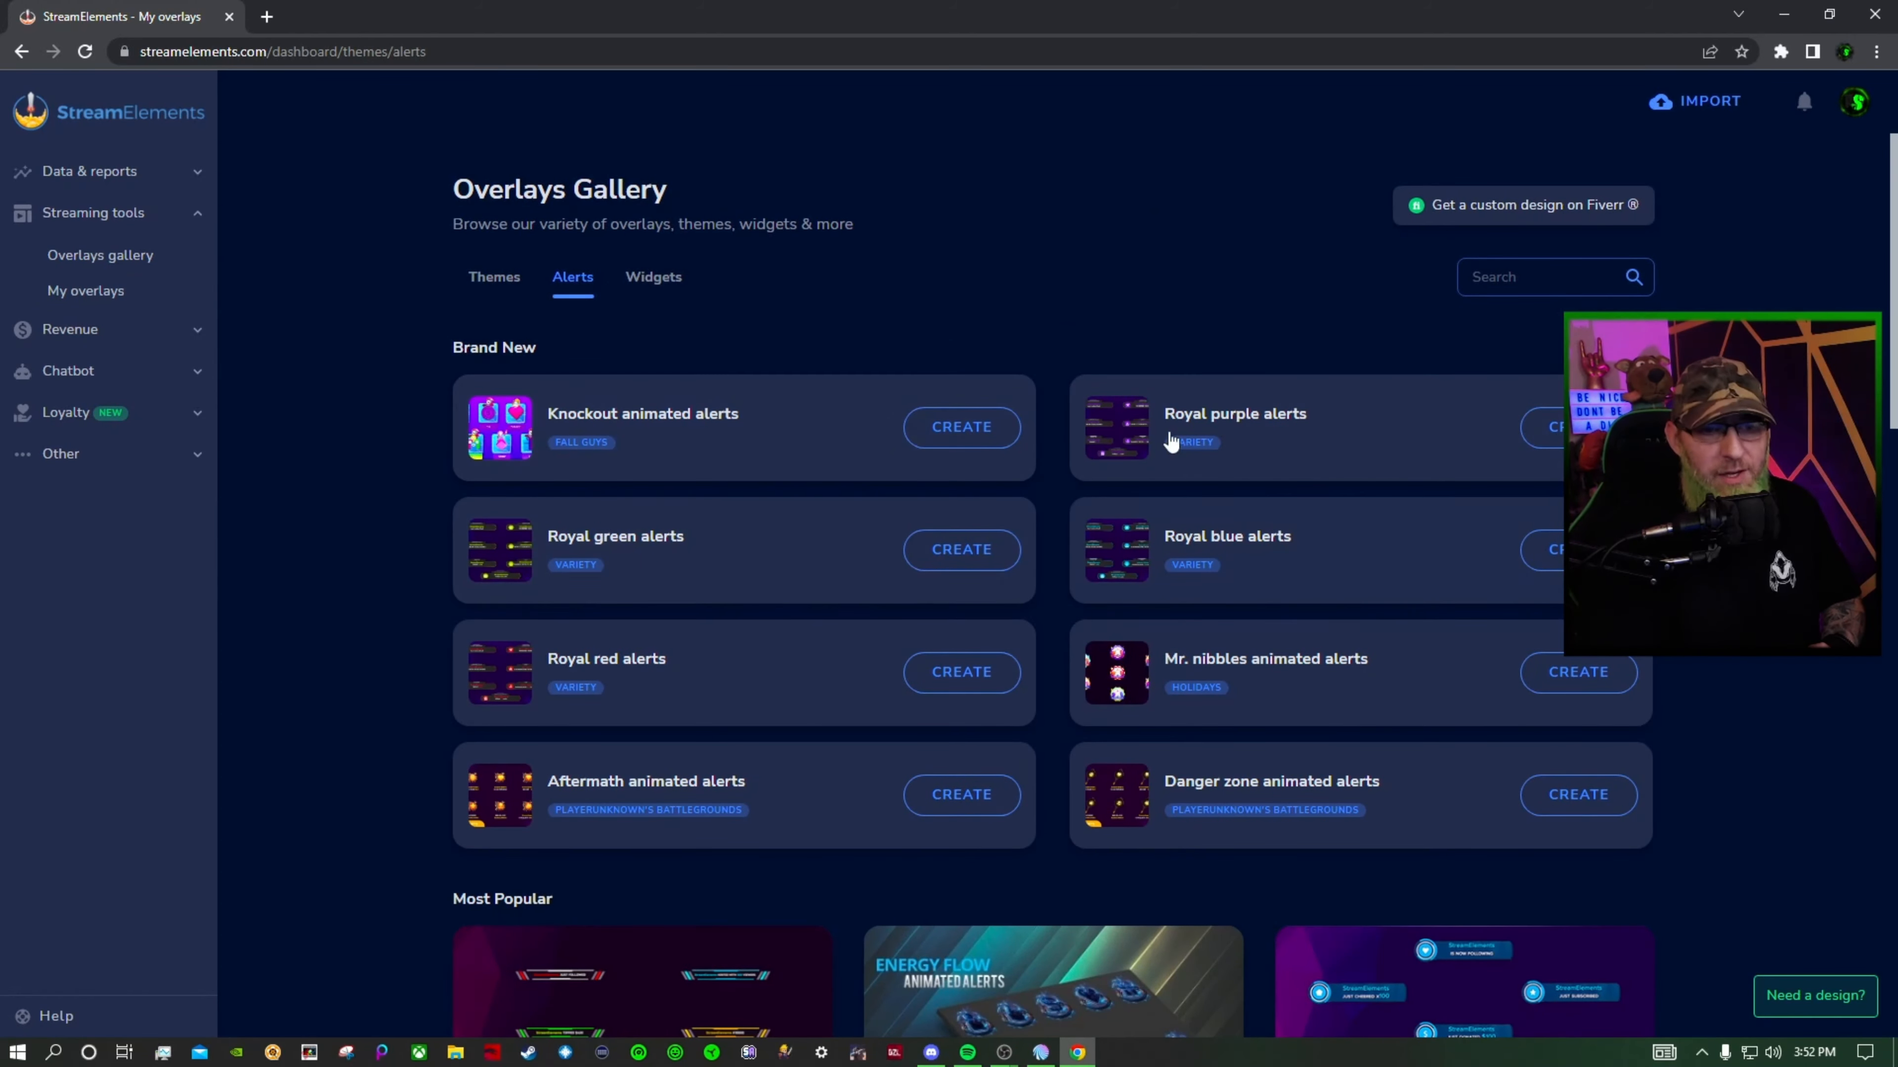
scroll(911, 665, down, 12)
scroll(902, 798, down, 8)
scroll(987, 754, up, 16)
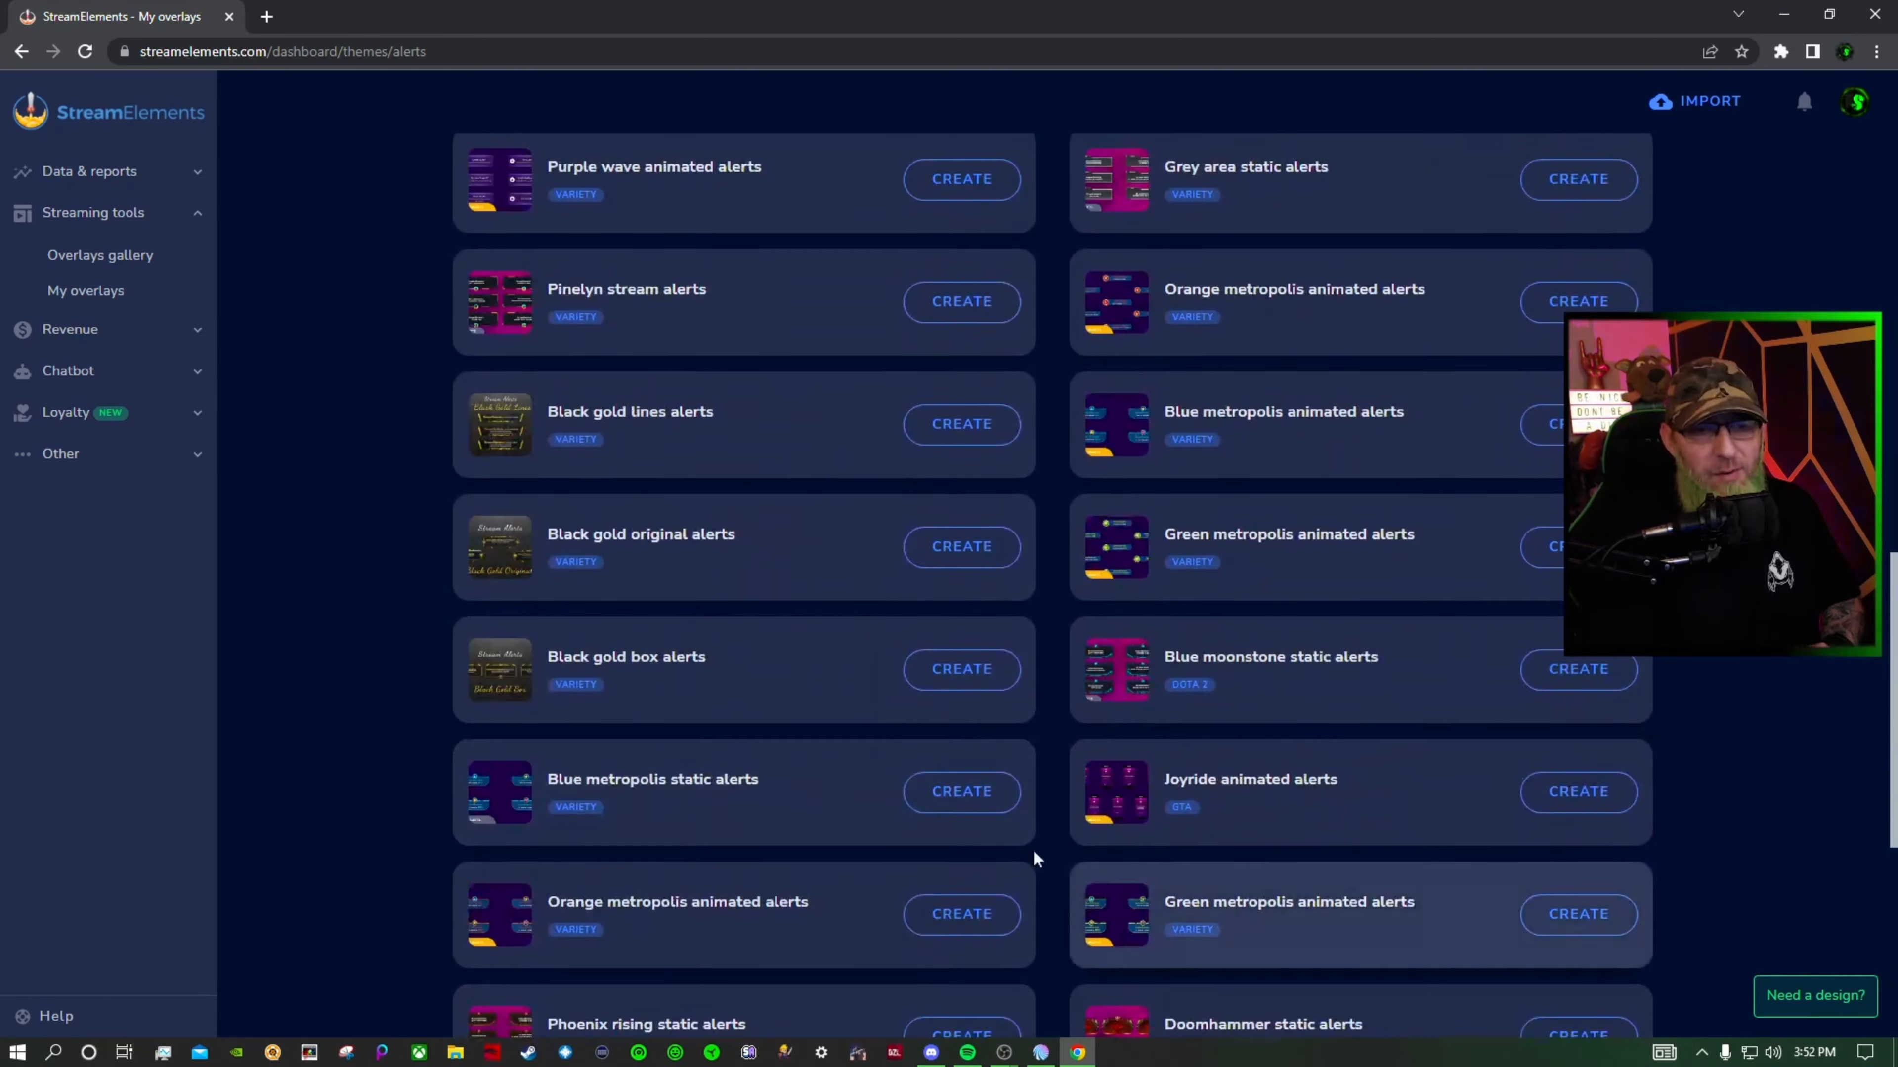
scroll(1443, 759, up, 5)
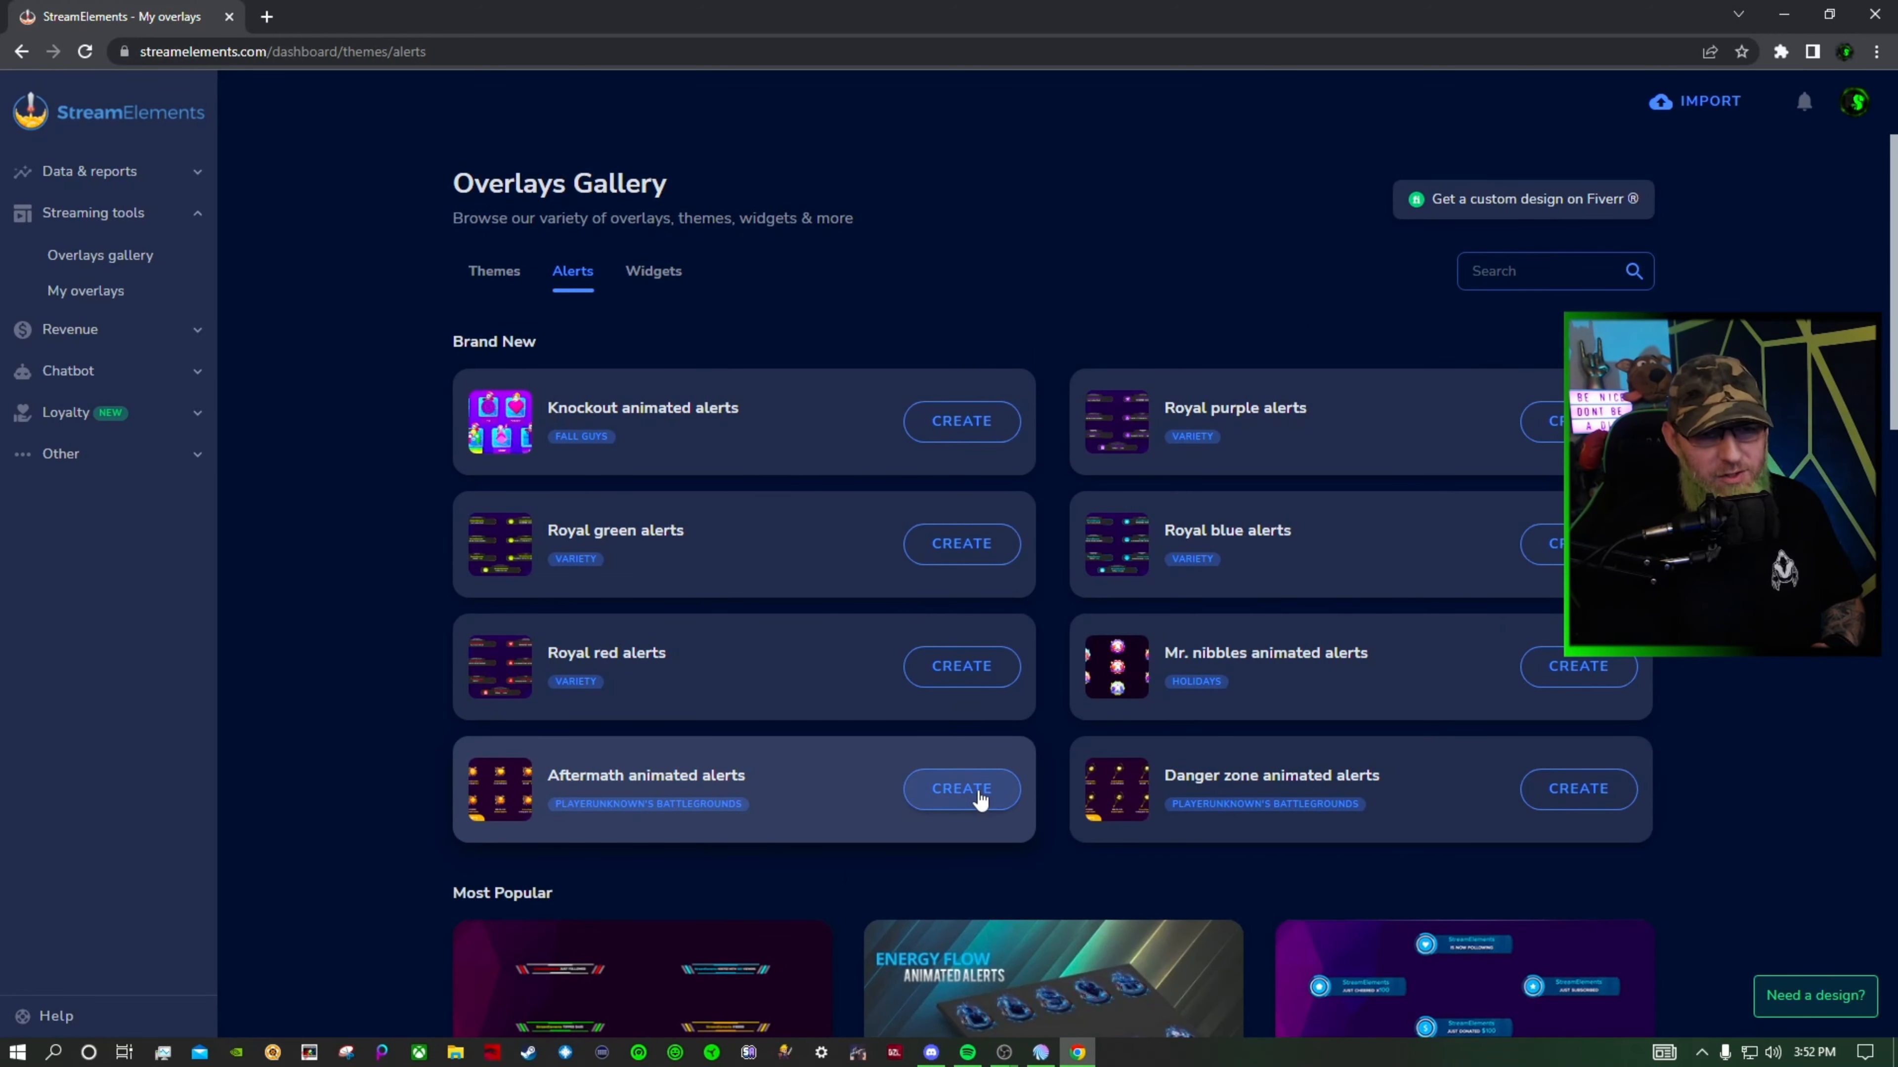
Create a new overlay from the Aftermath animated alerts design, keeping its suggested theme name, and go to the personal overlays
click(963, 789)
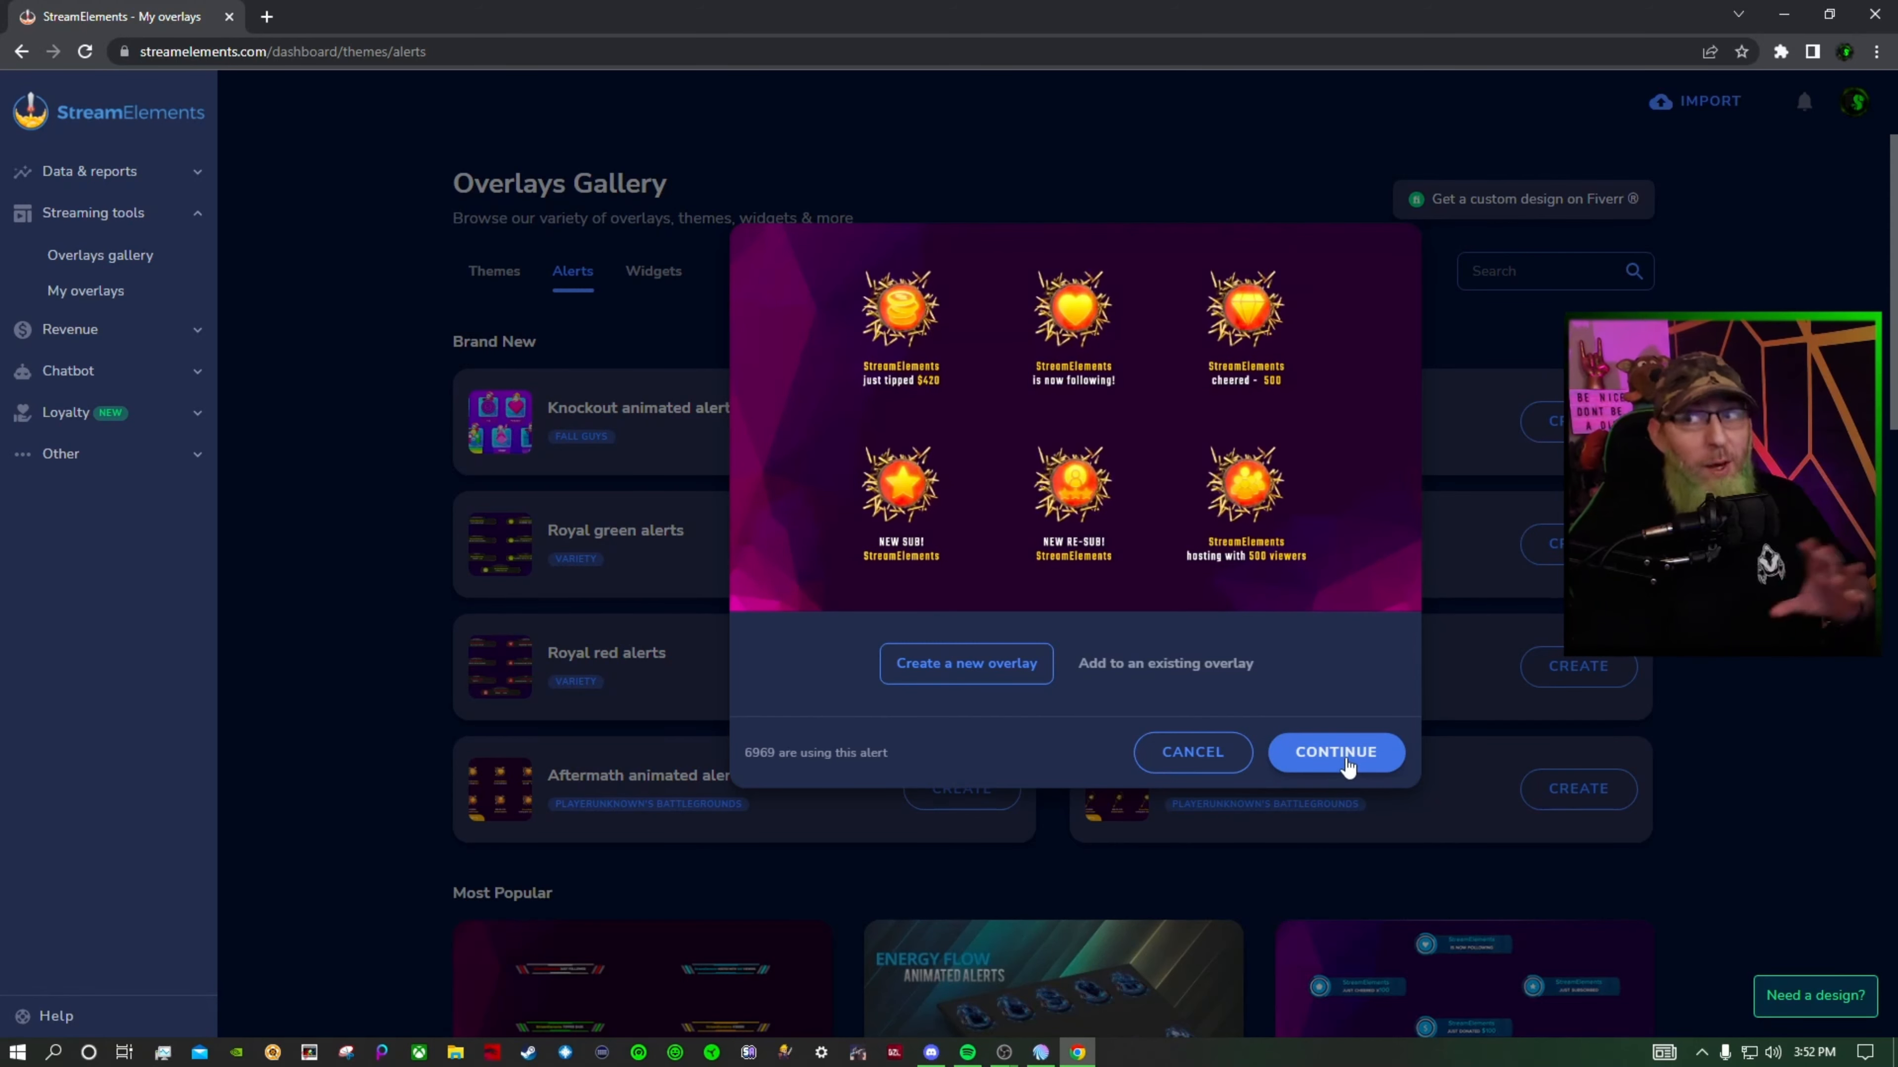
click(1348, 766)
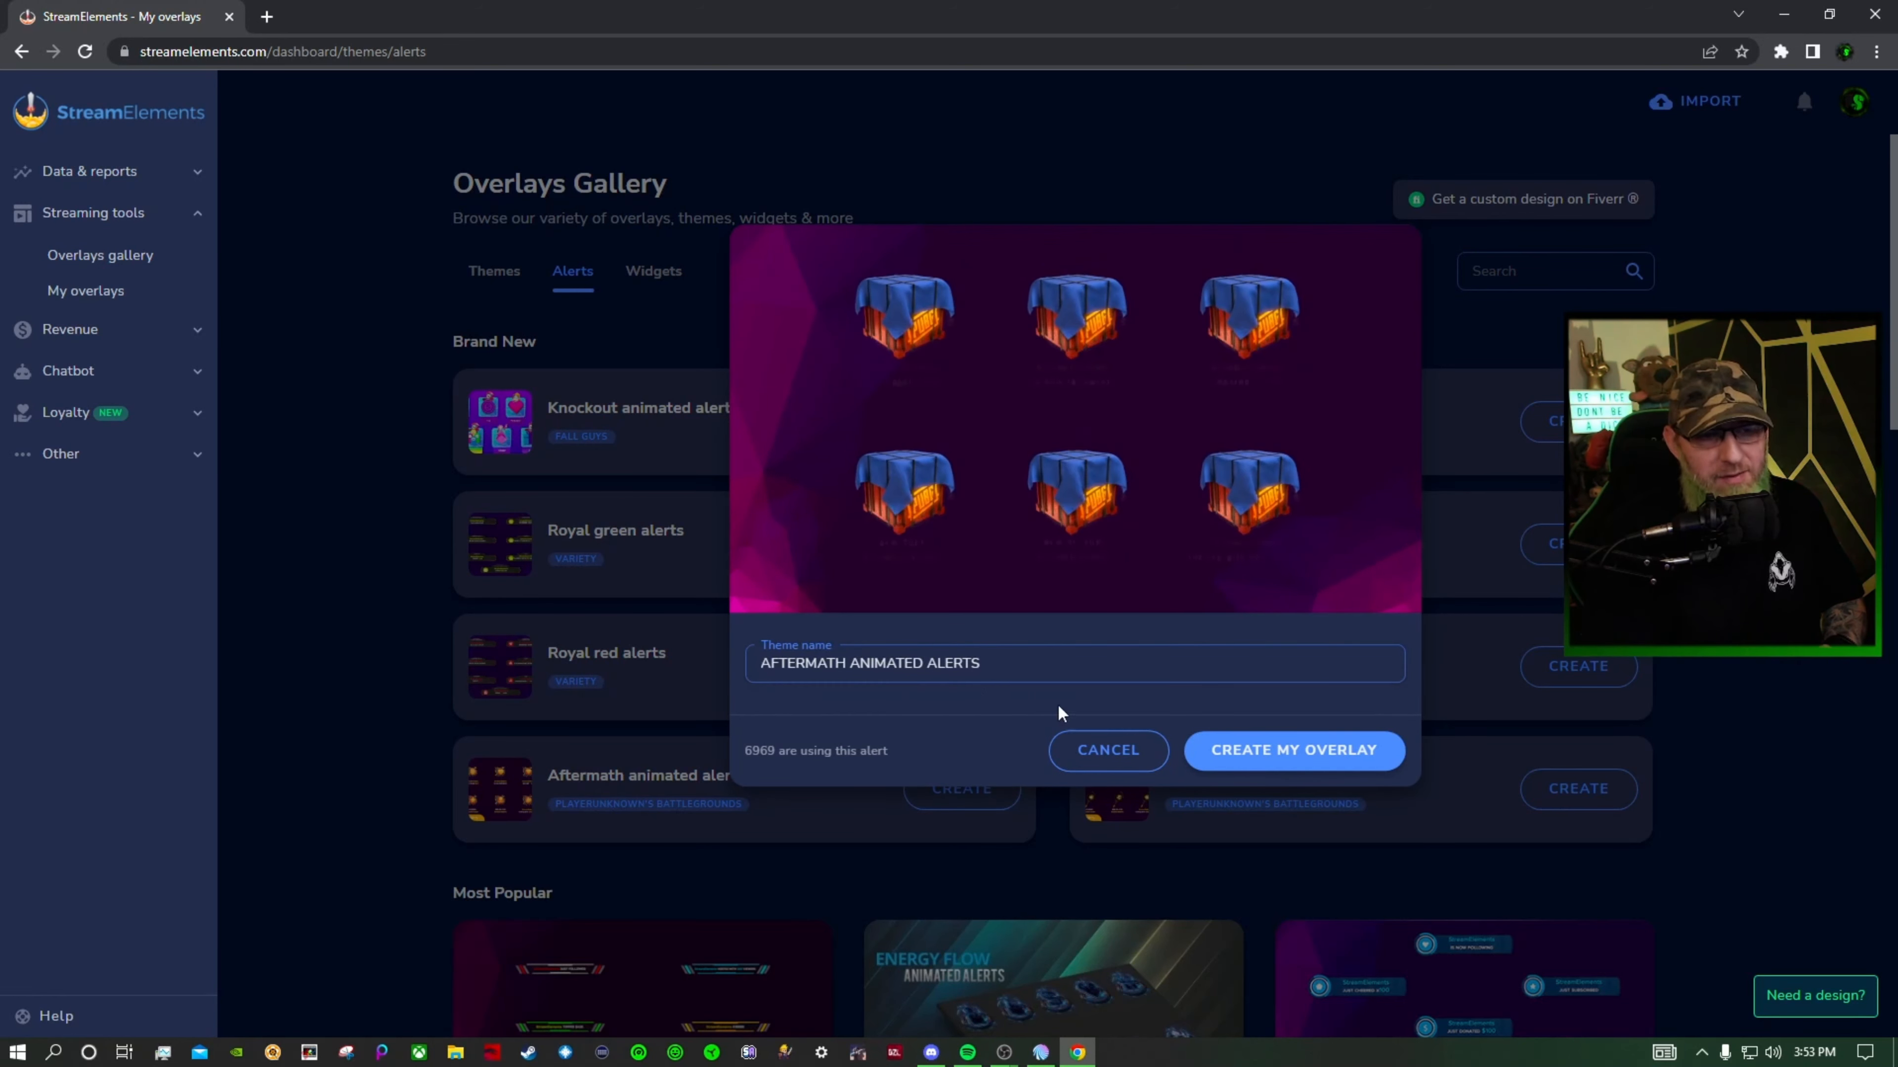
click(1278, 770)
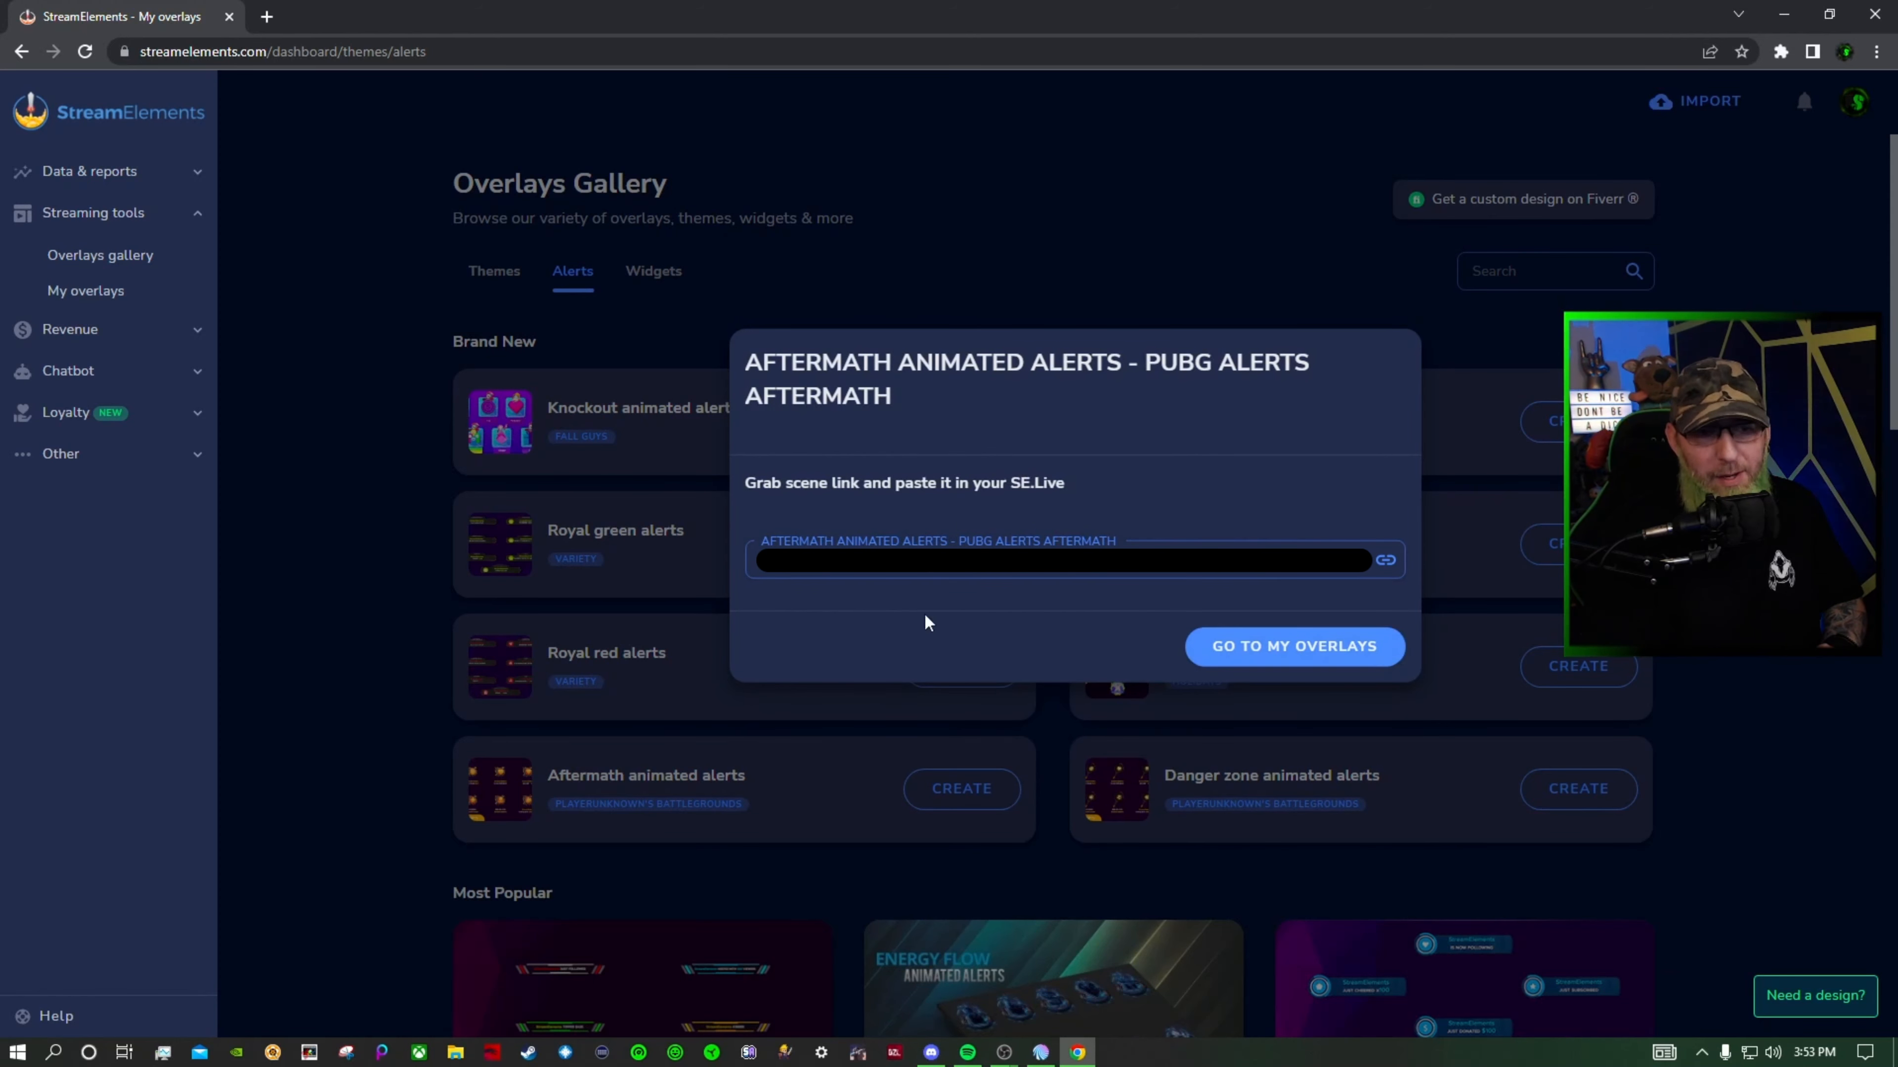
click(1283, 647)
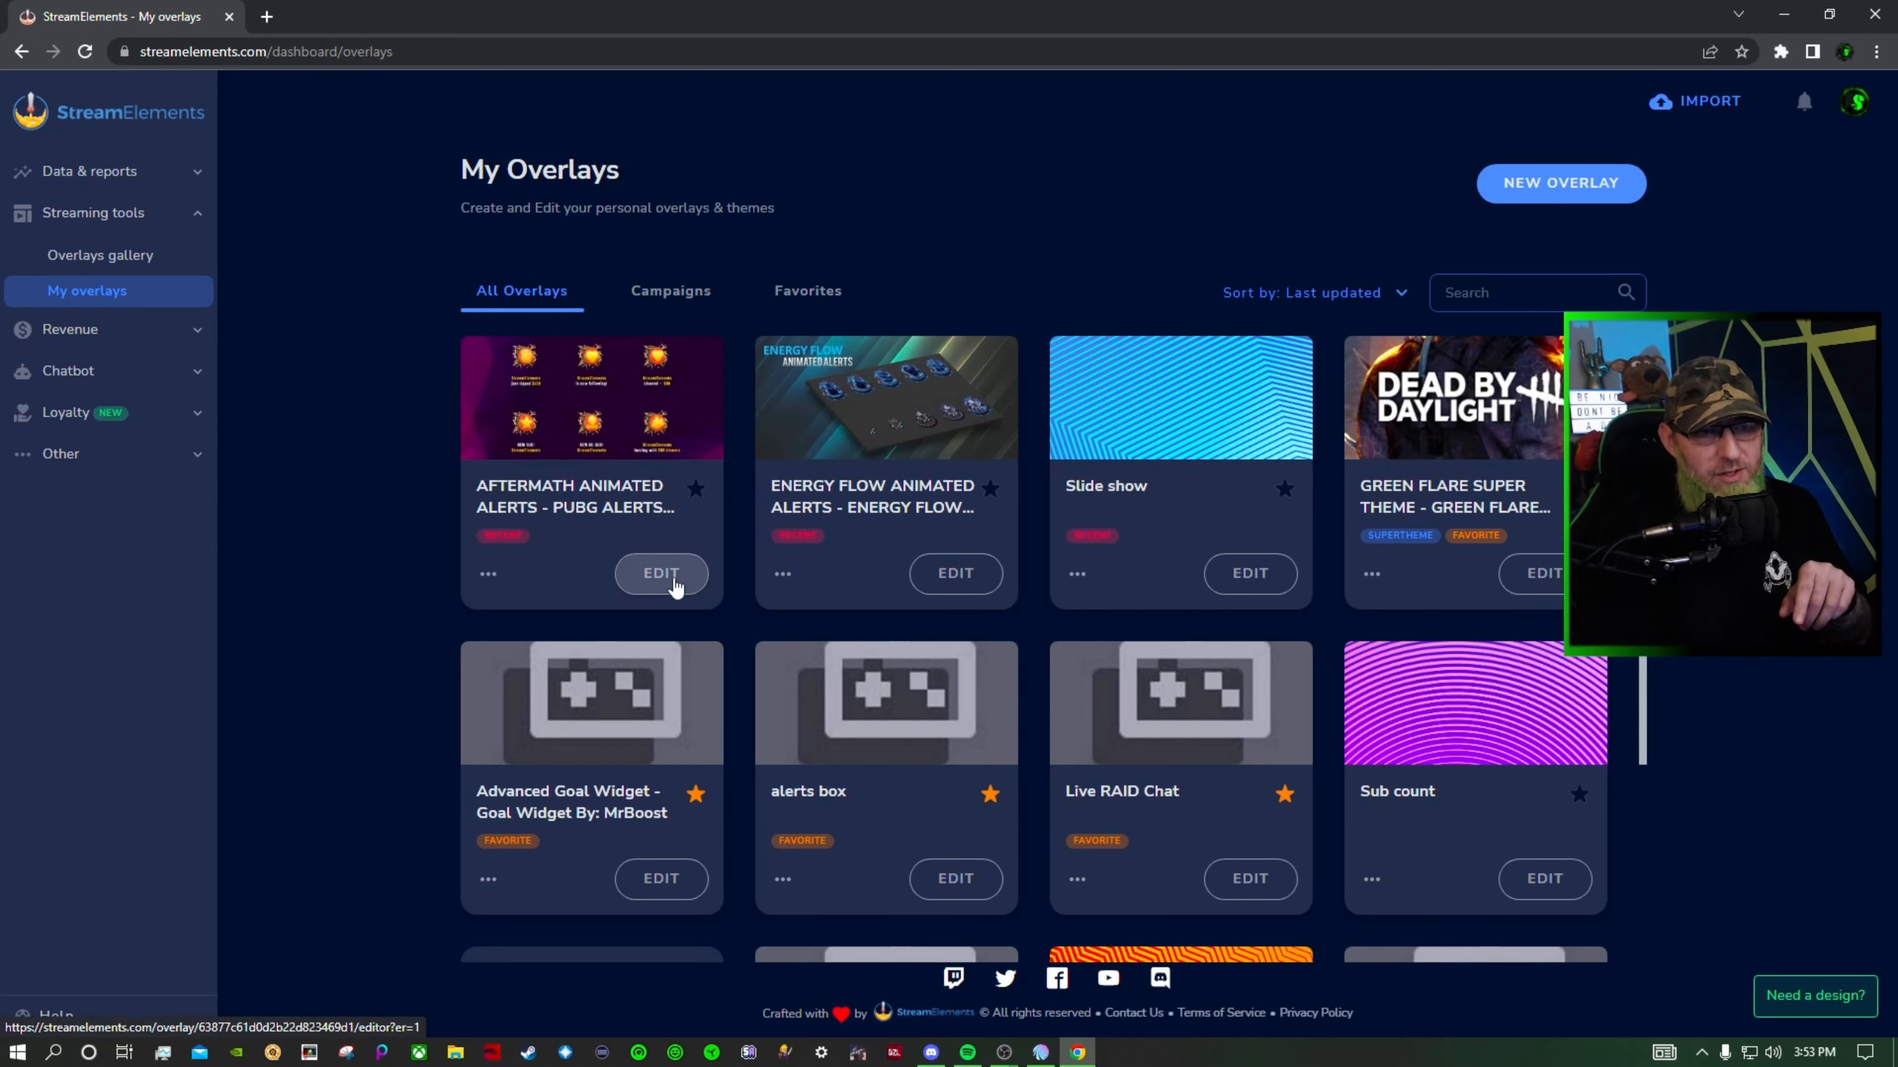
Open the Aftermath animated alerts overlay for editing and show the settings of AlertBox 1
click(660, 573)
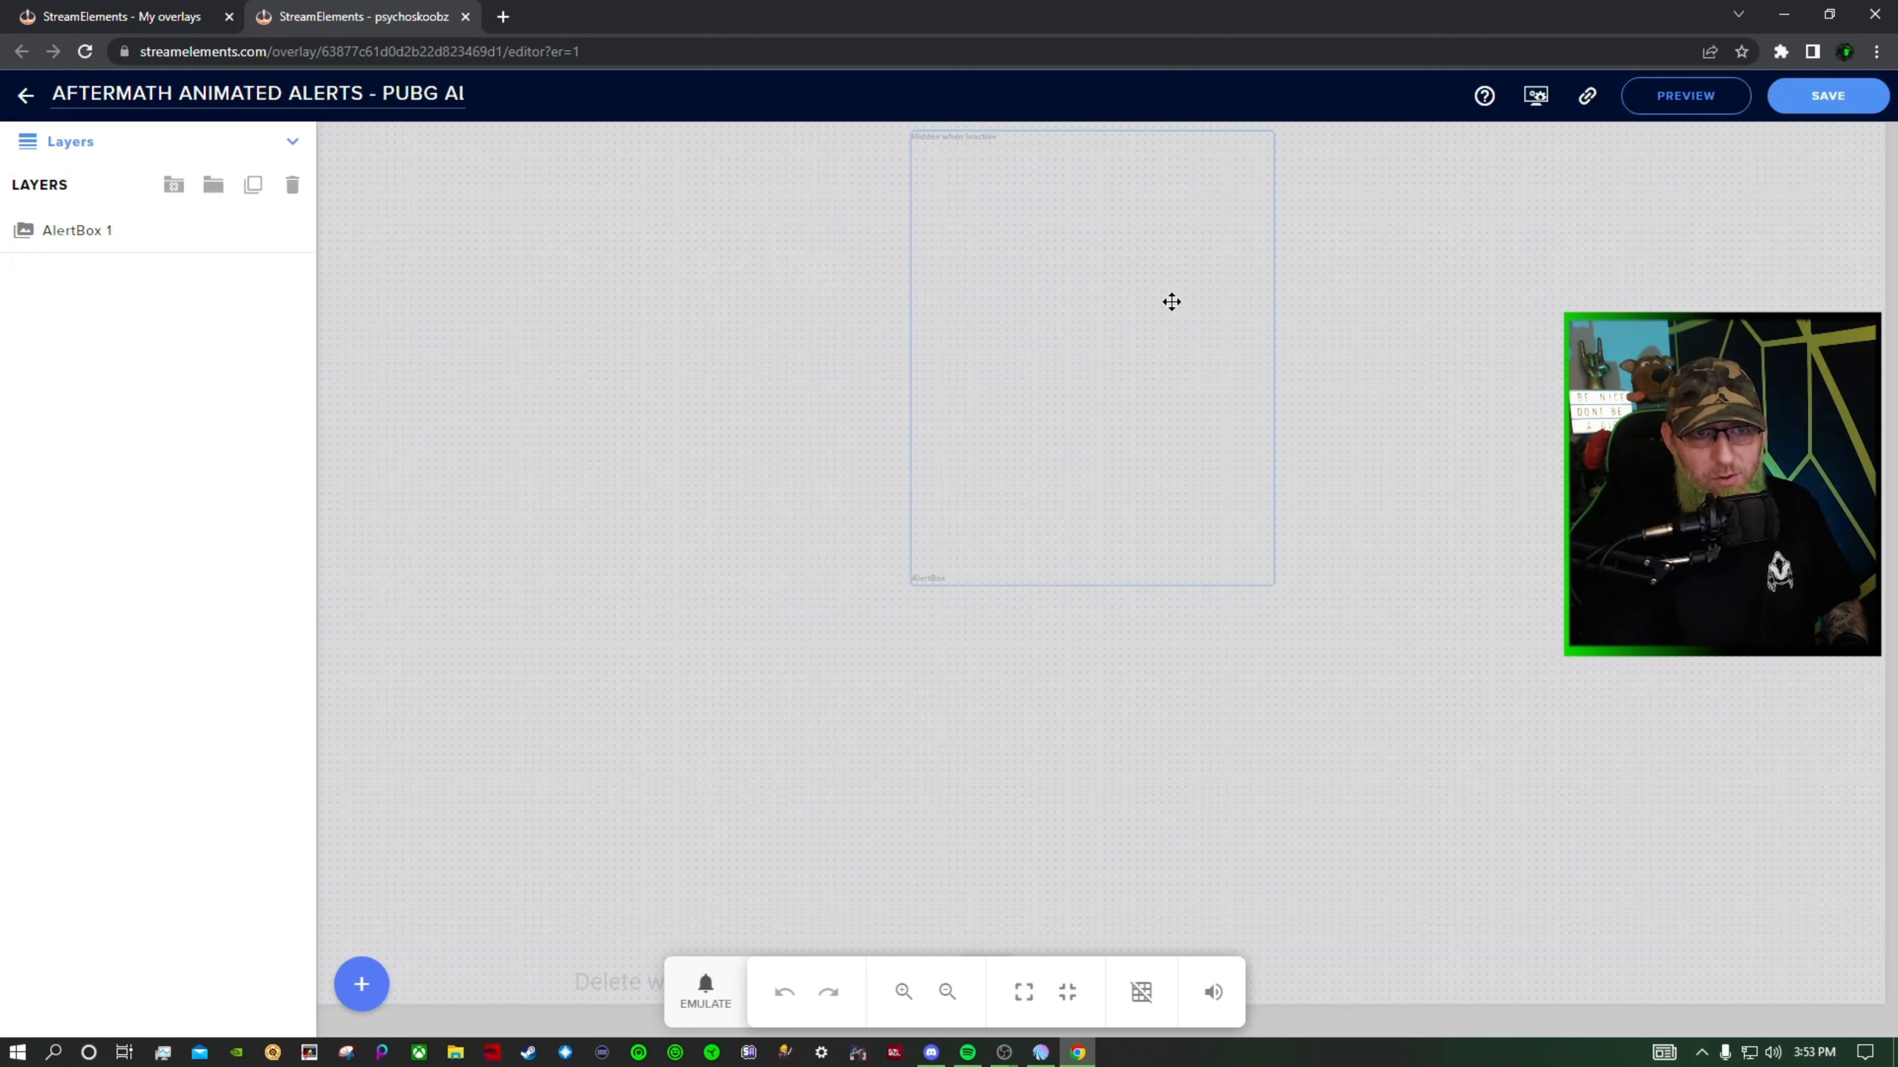
click(108, 238)
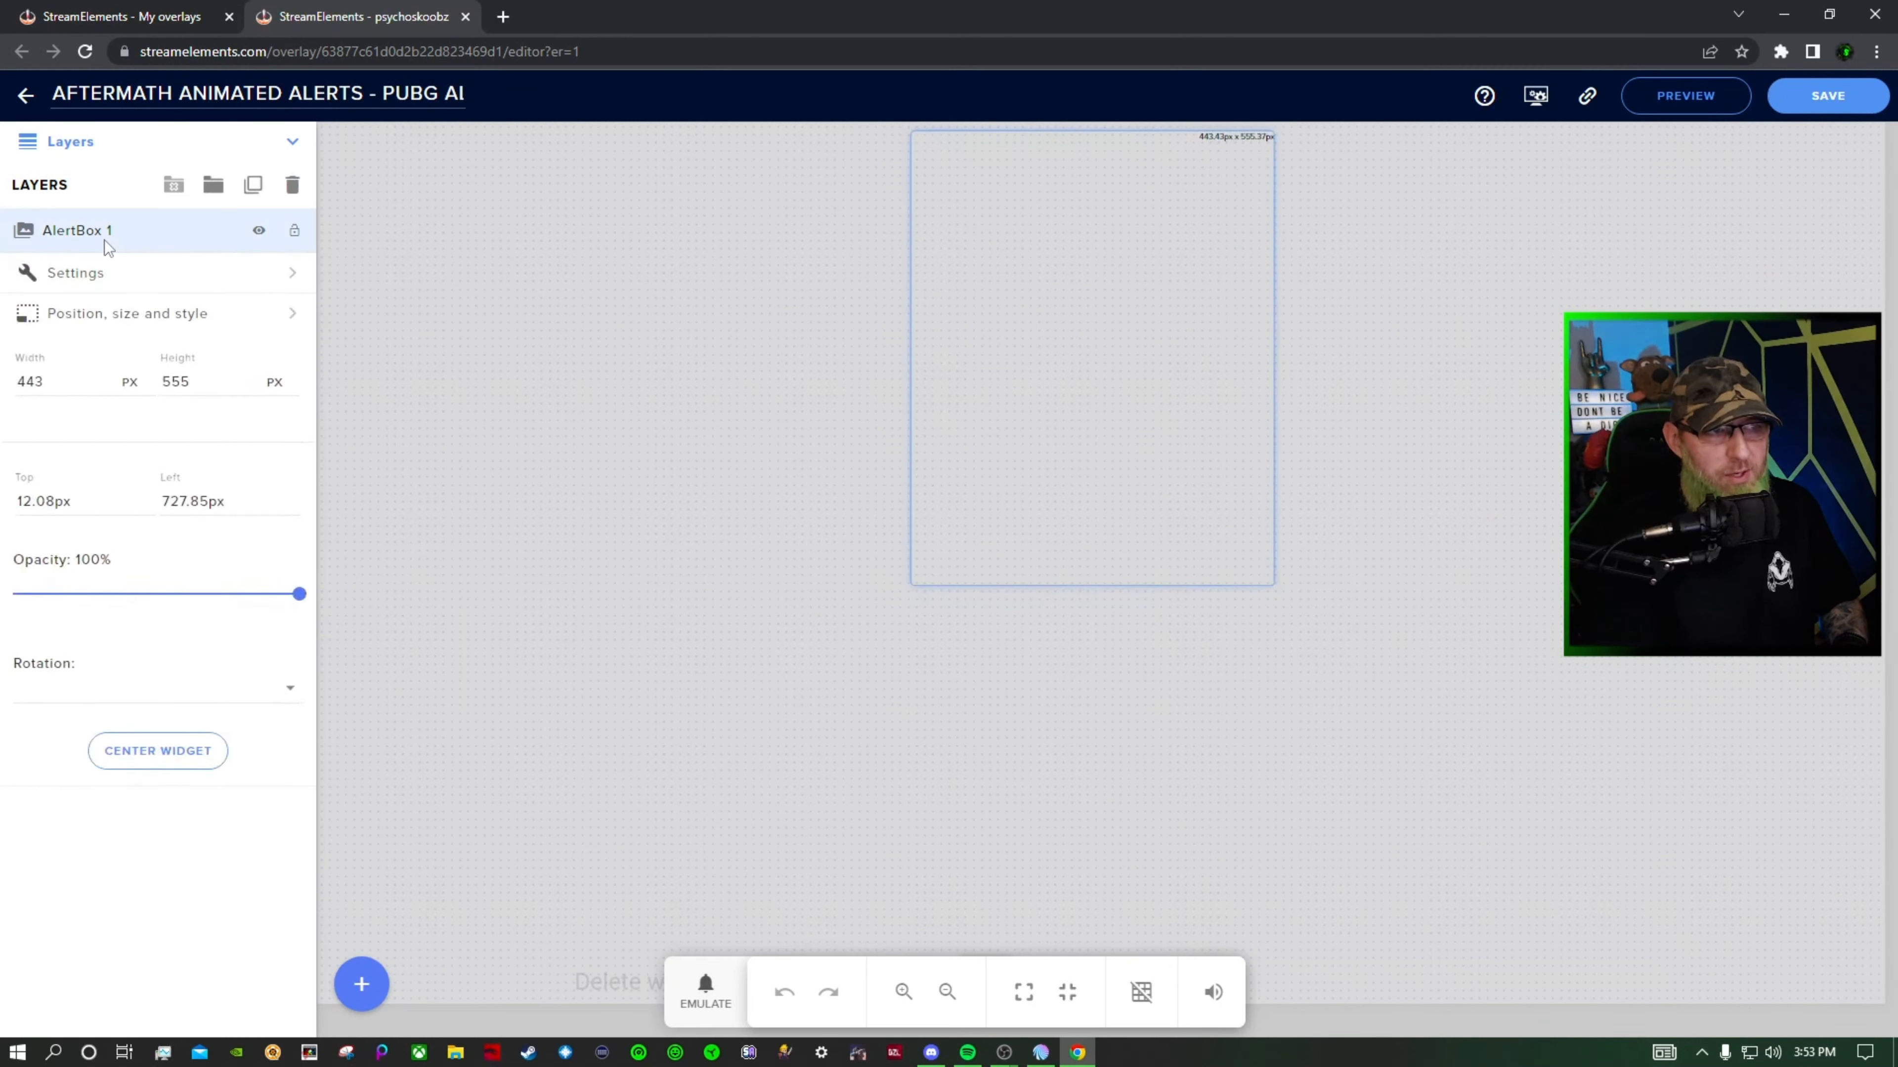
click(75, 277)
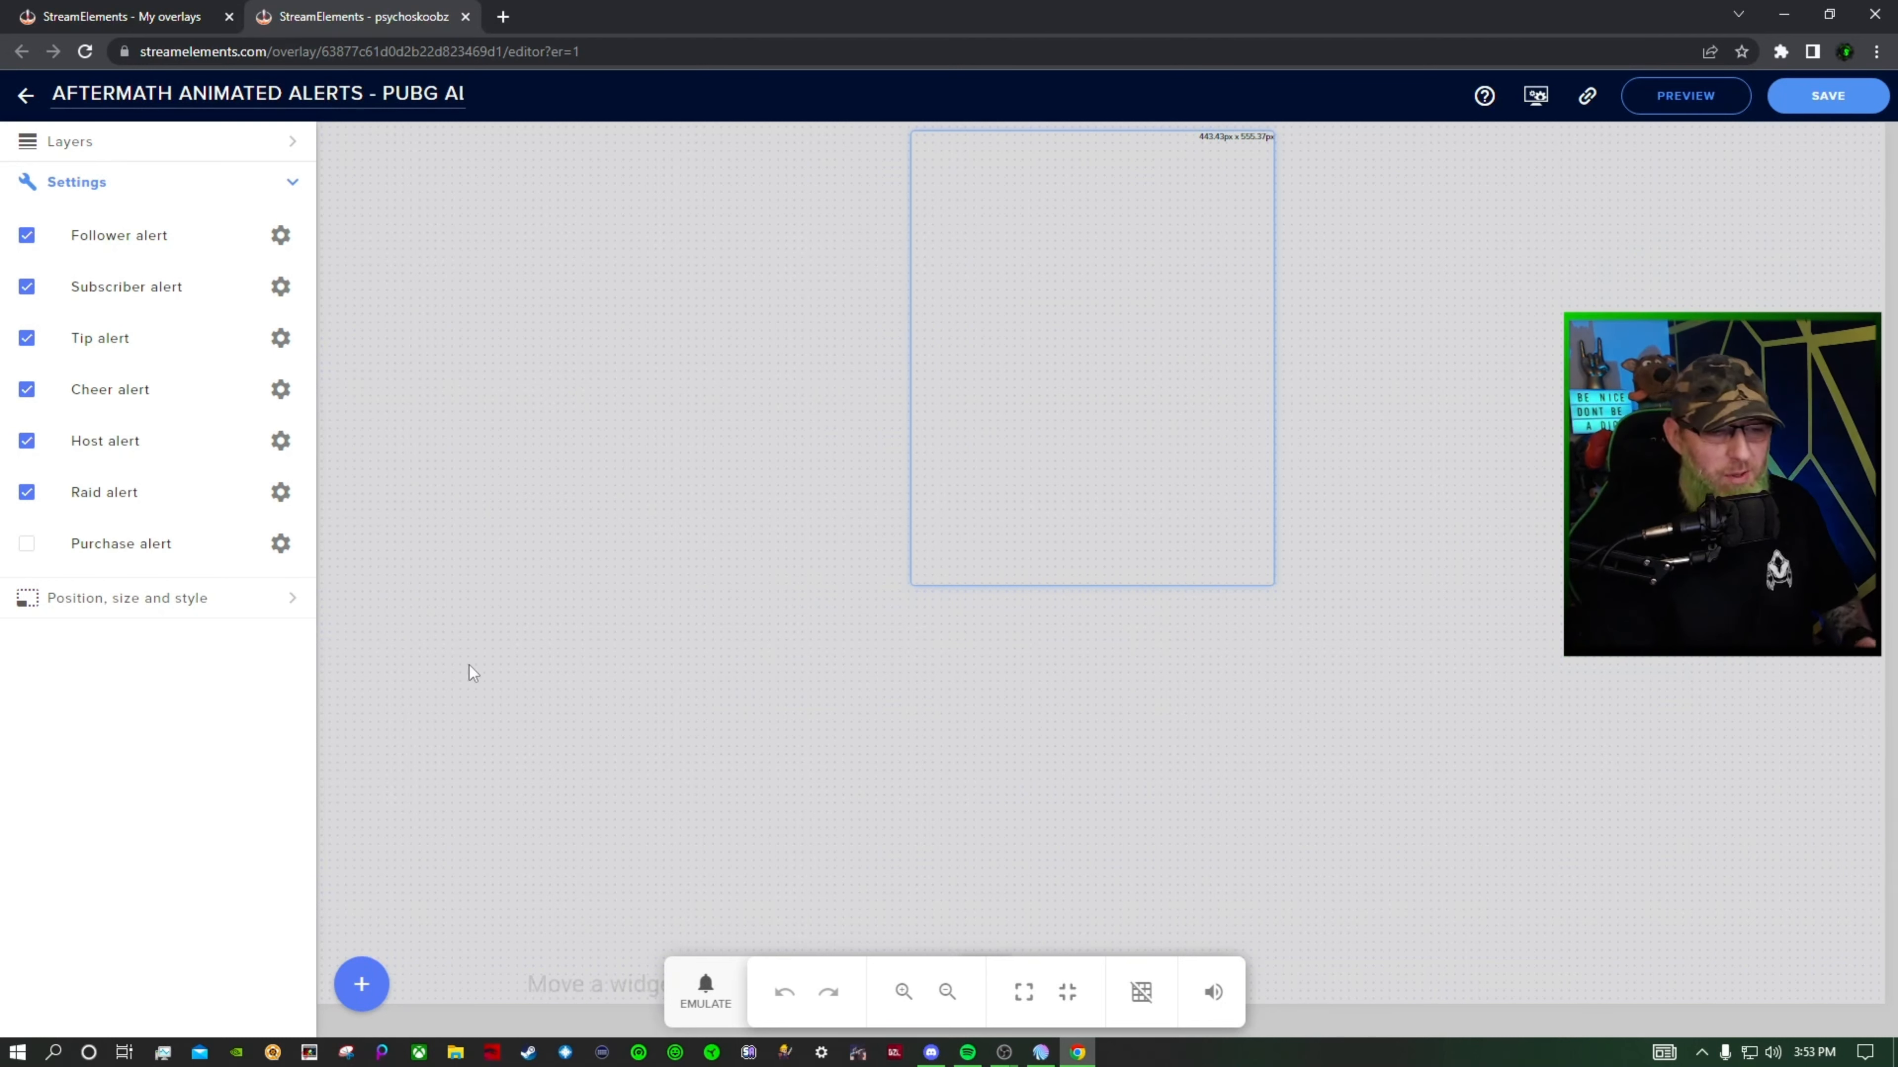
Emulate a follower event to preview the follower alert in the overlay editor
click(707, 1010)
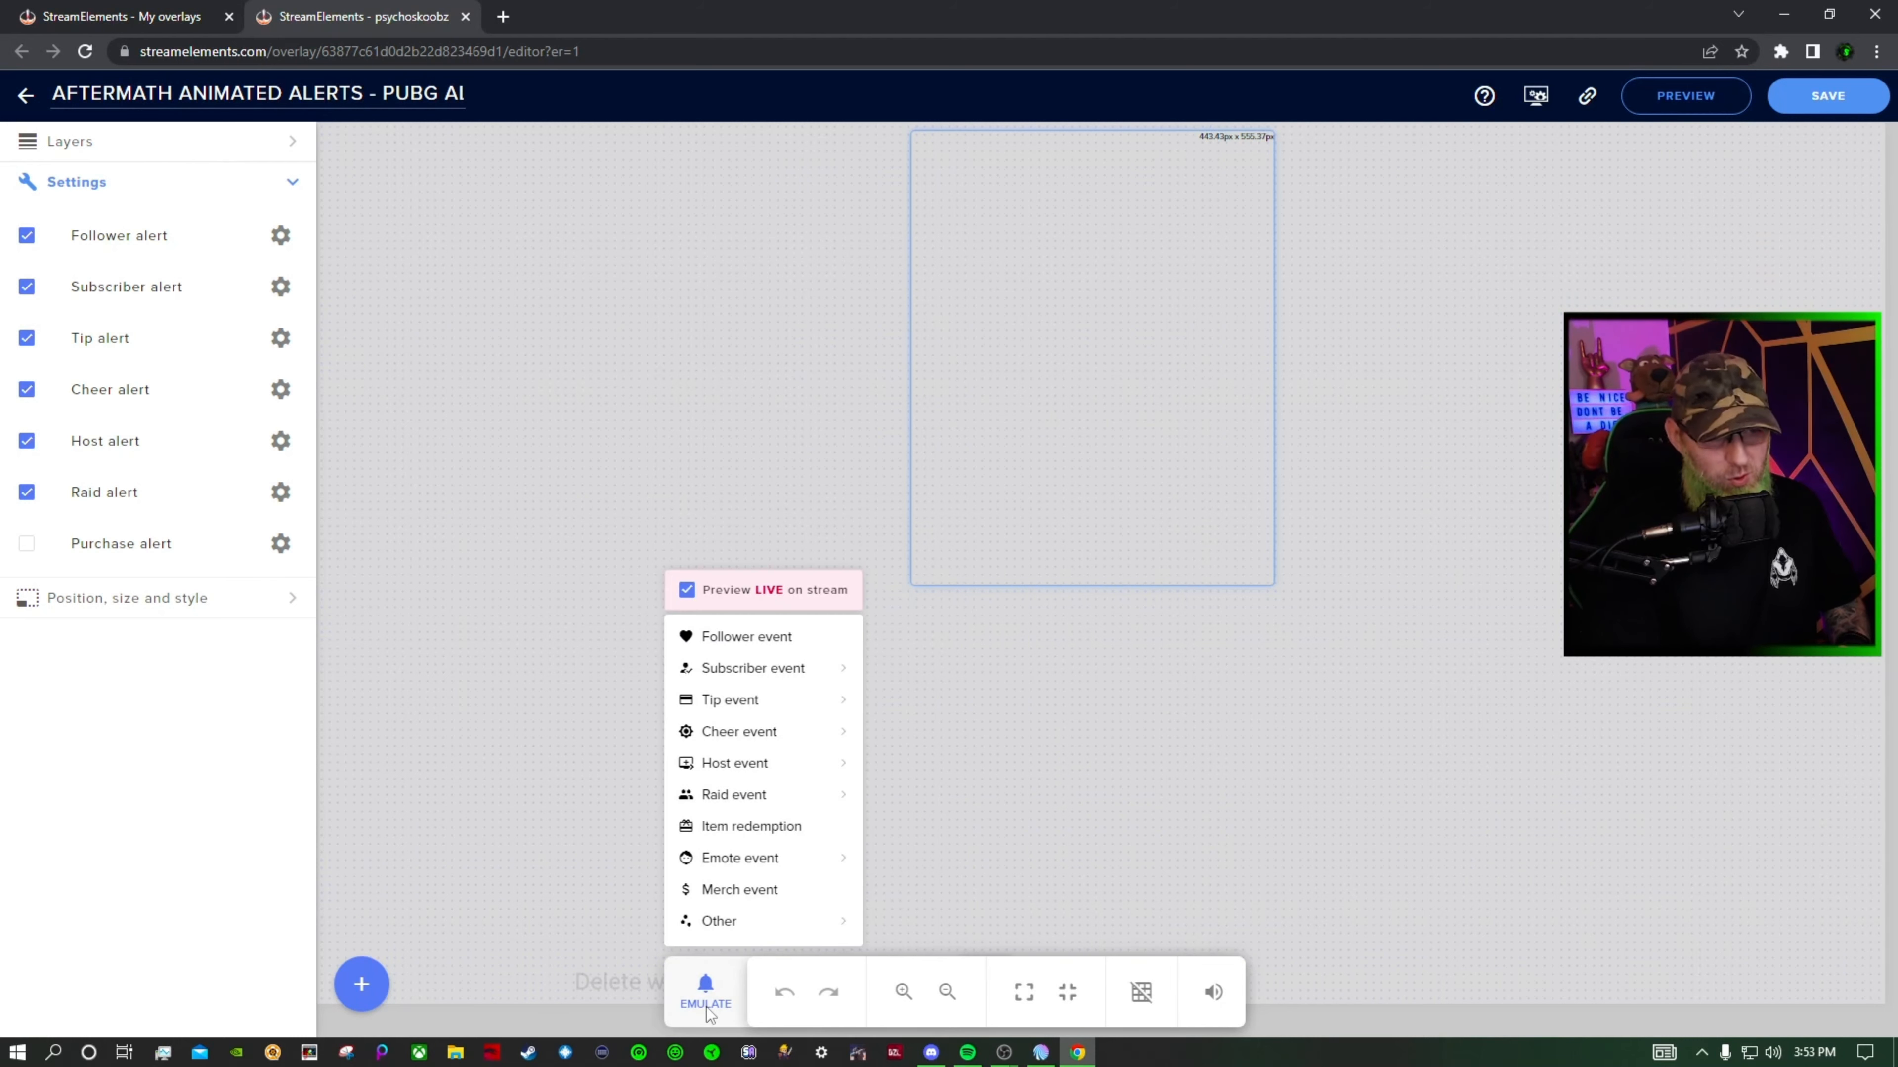
click(741, 636)
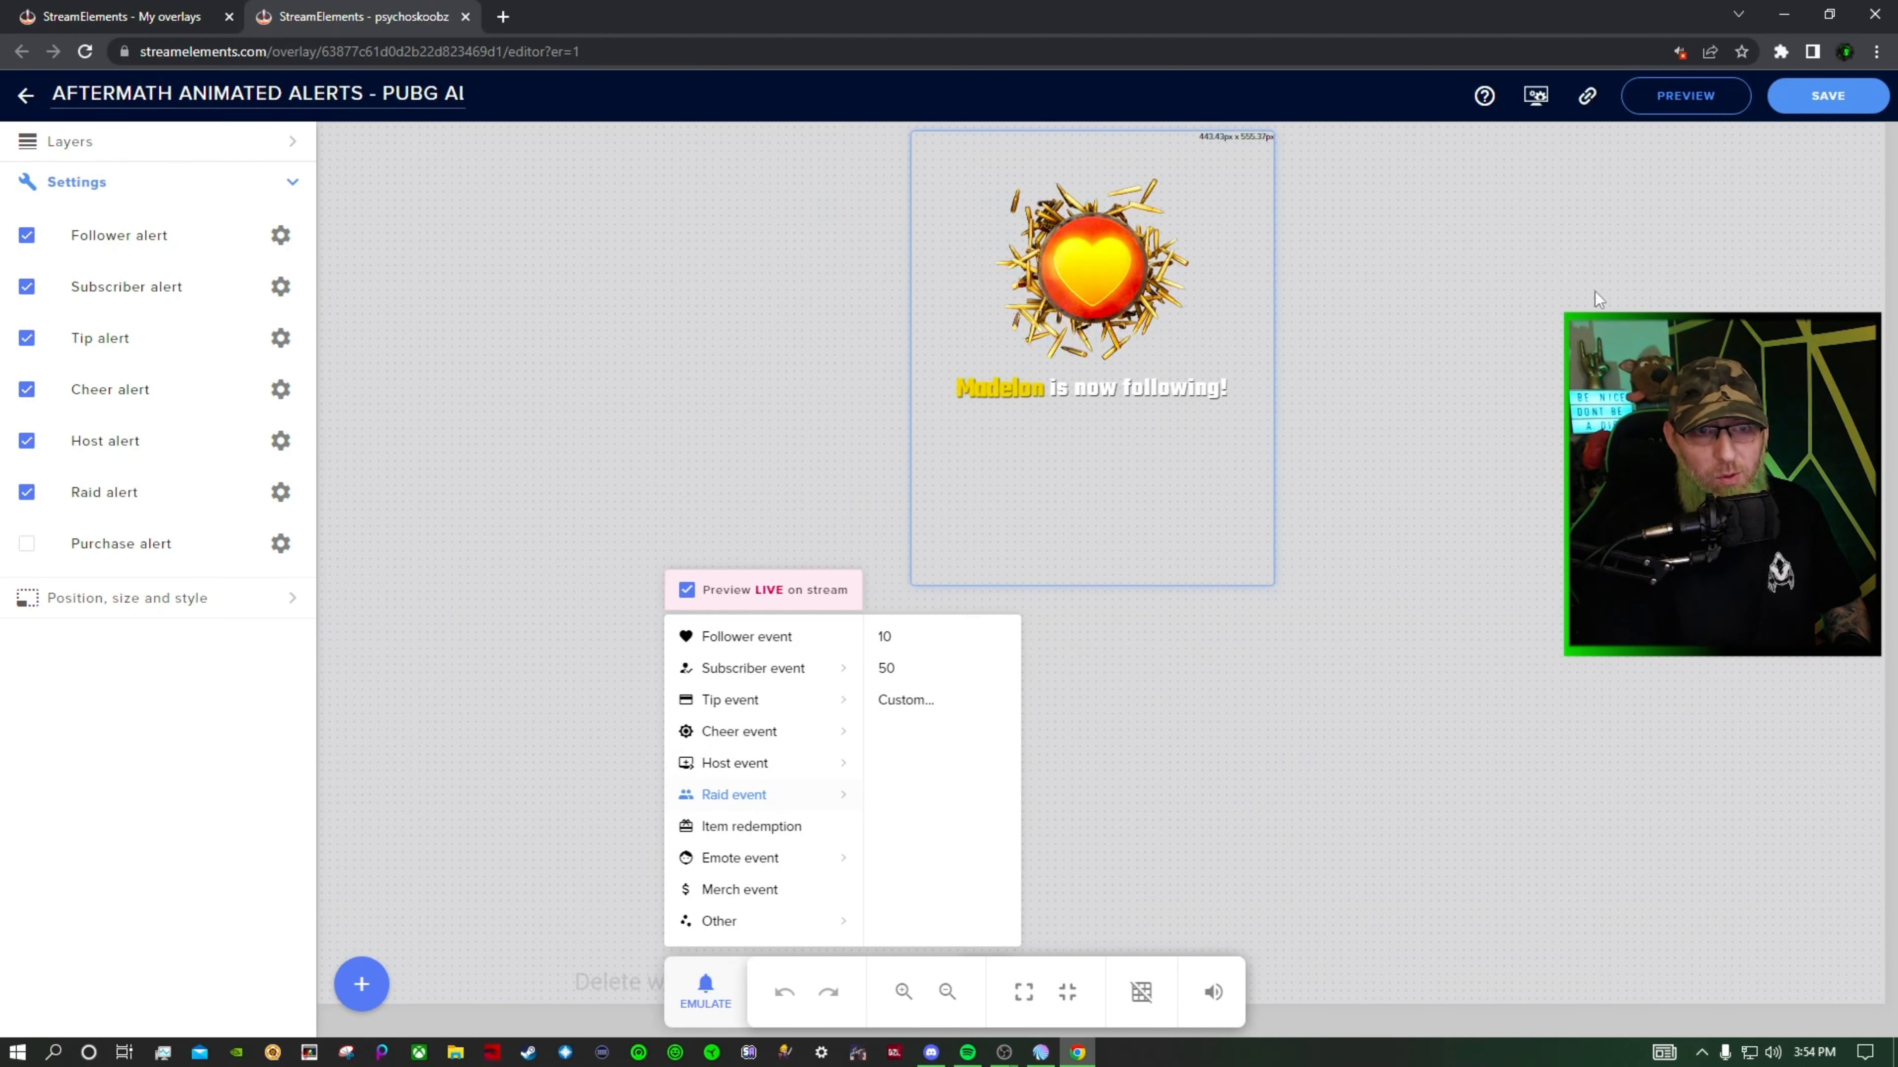
Save the Aftermath overlay and copy its overlay link
click(1826, 101)
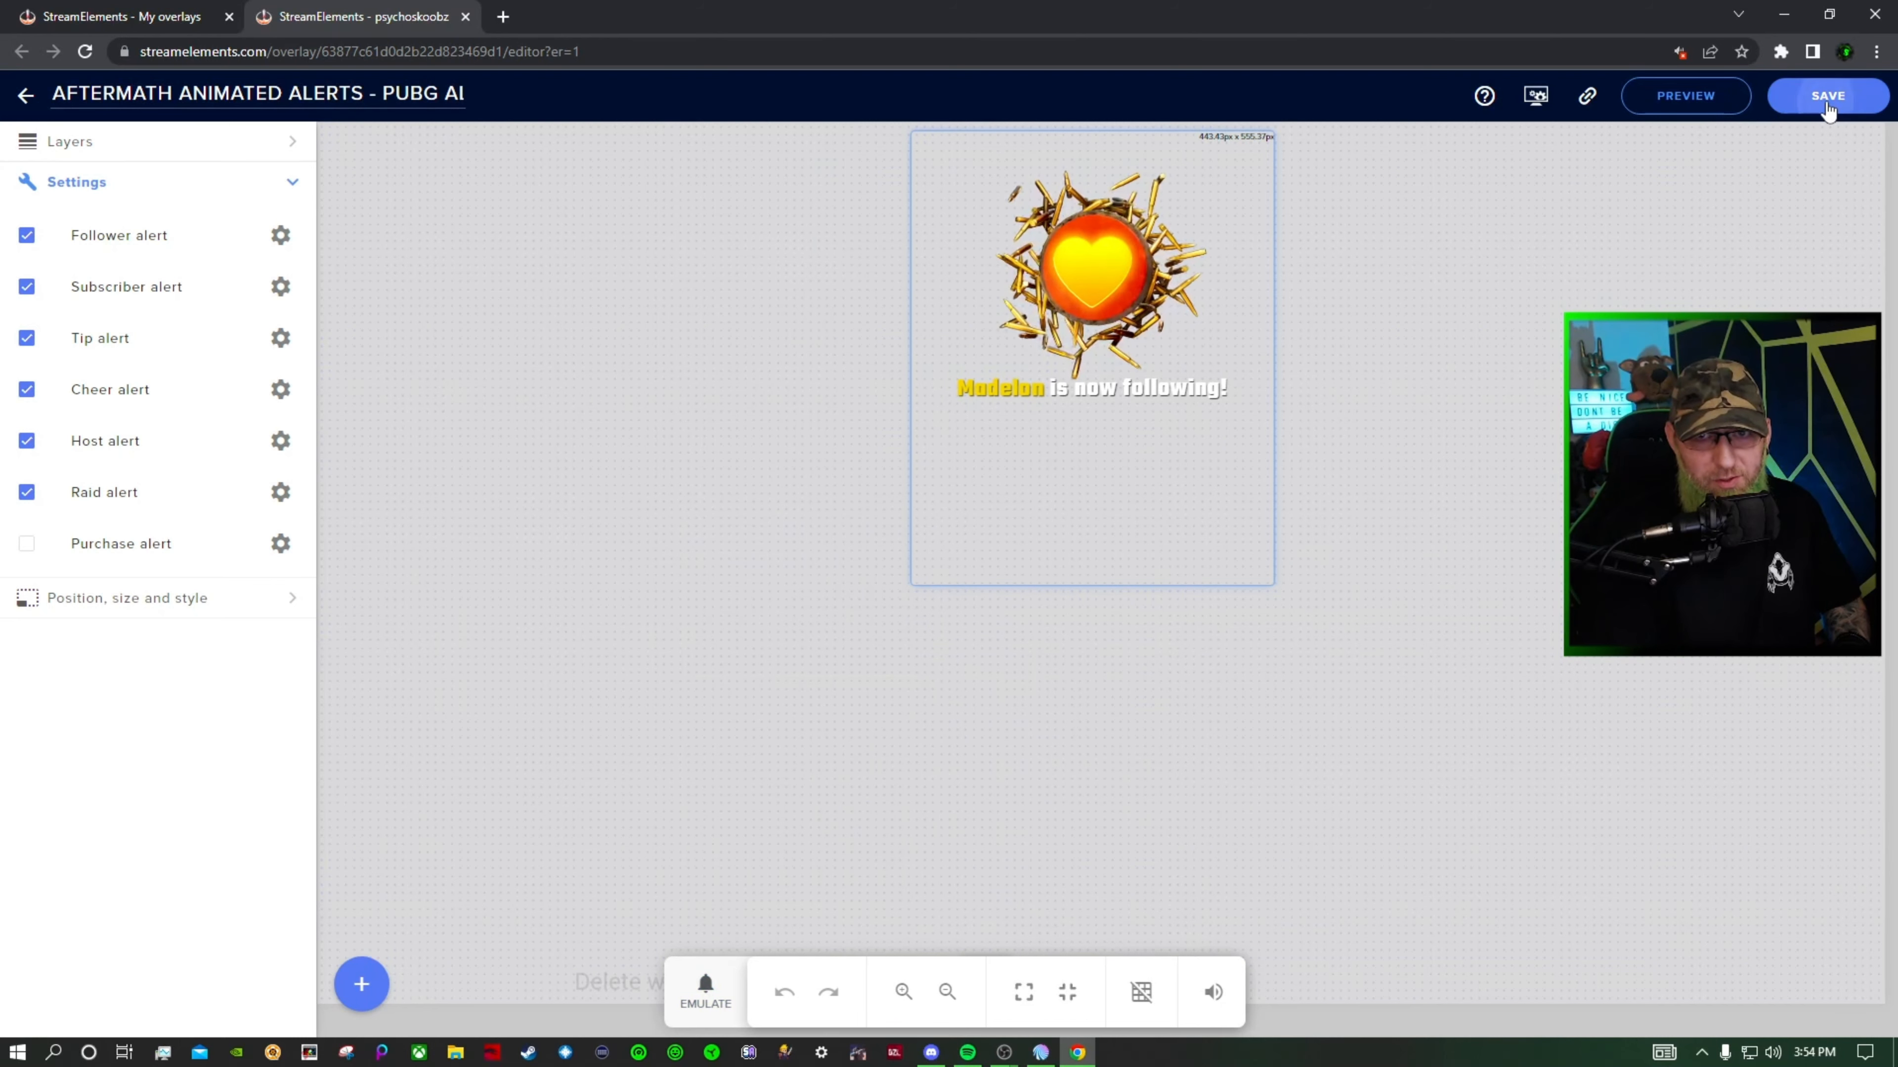
click(1586, 107)
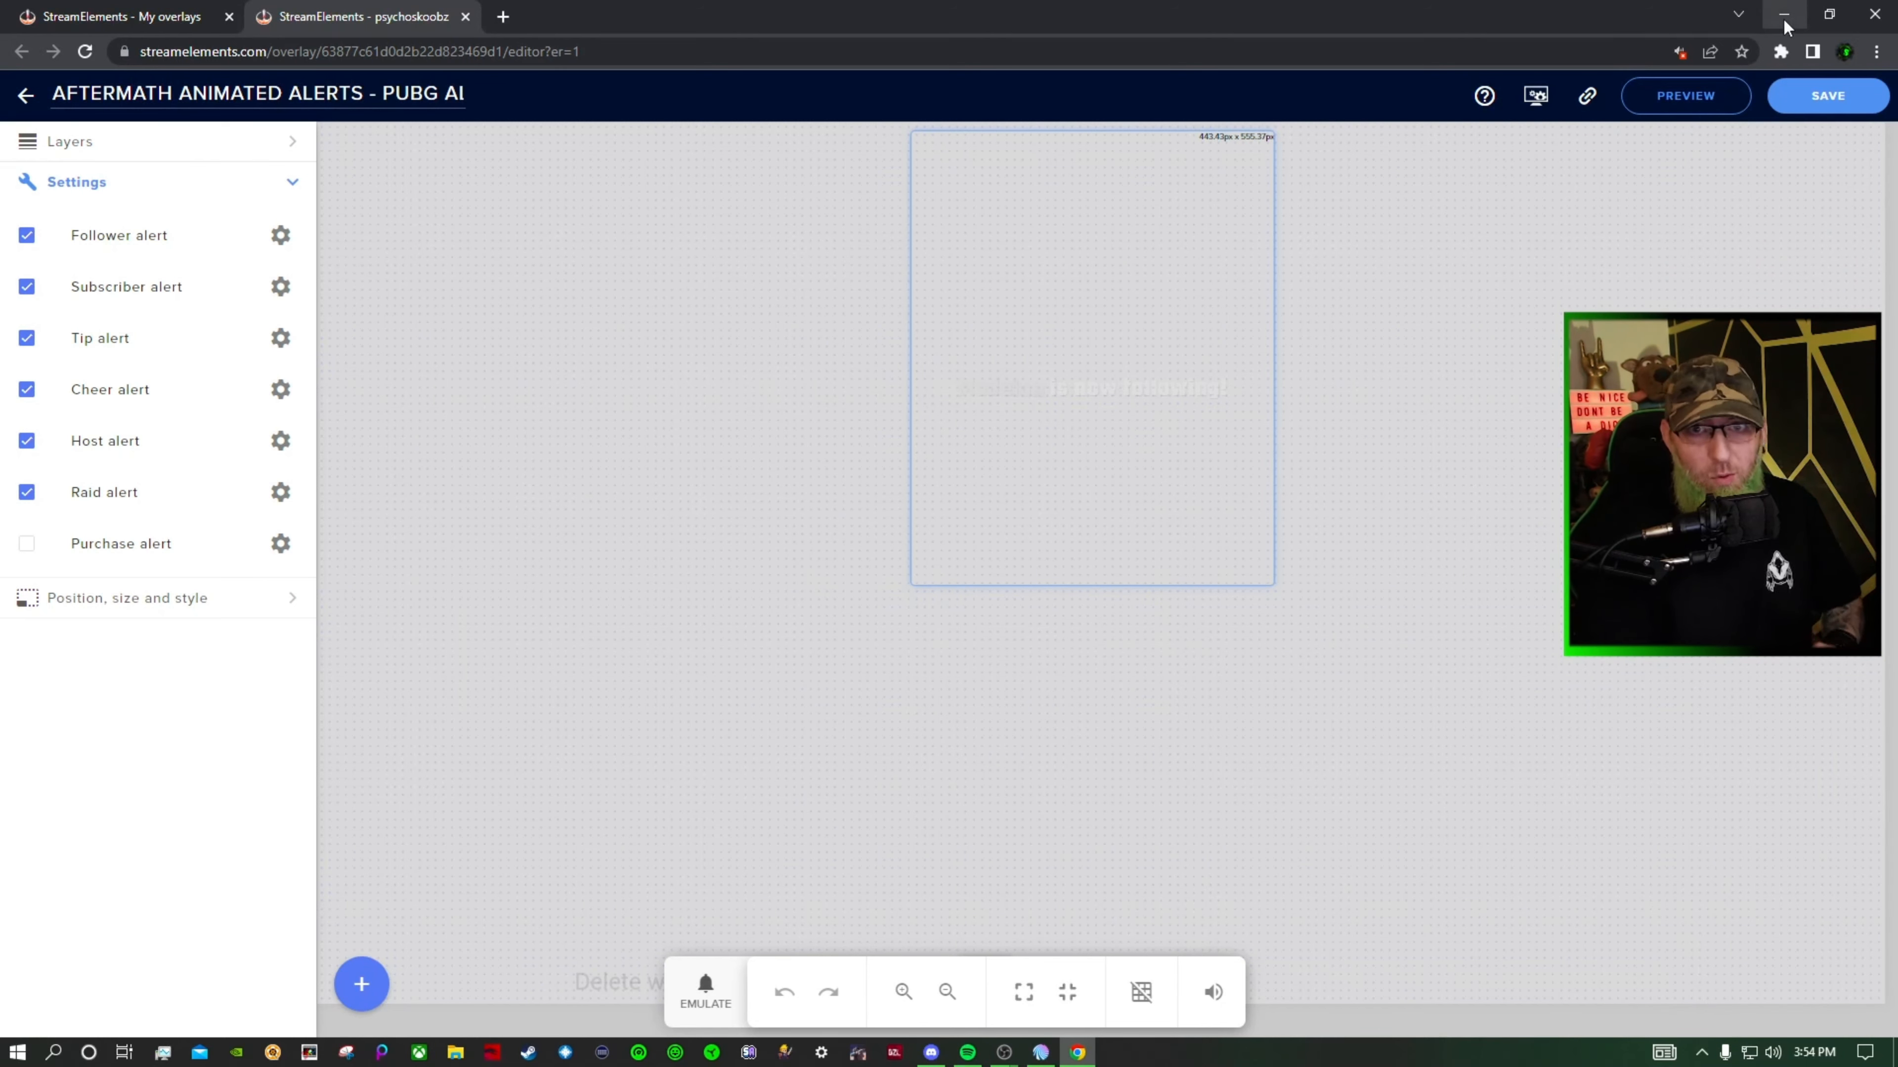
Switch to OBS and remove the existing Test alerts source from the Test scene
click(1784, 17)
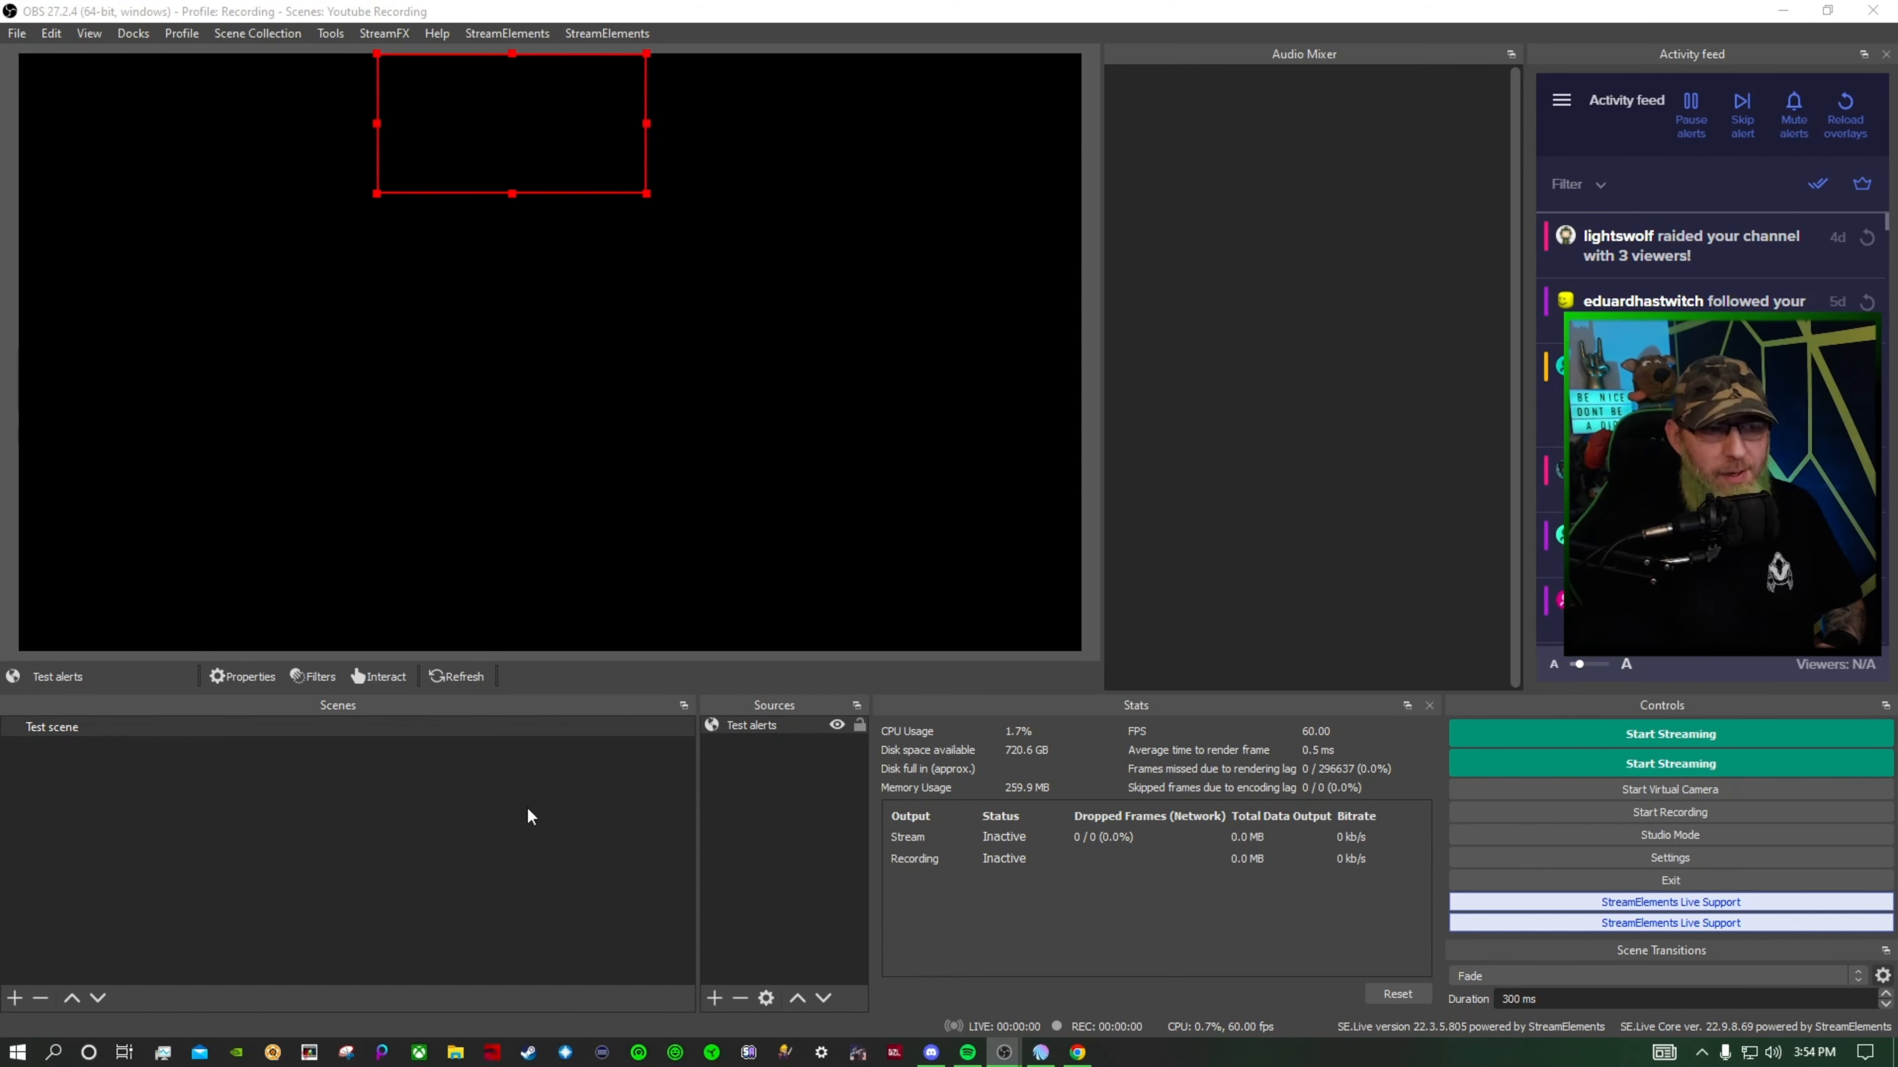
right_click(729, 724)
click(768, 351)
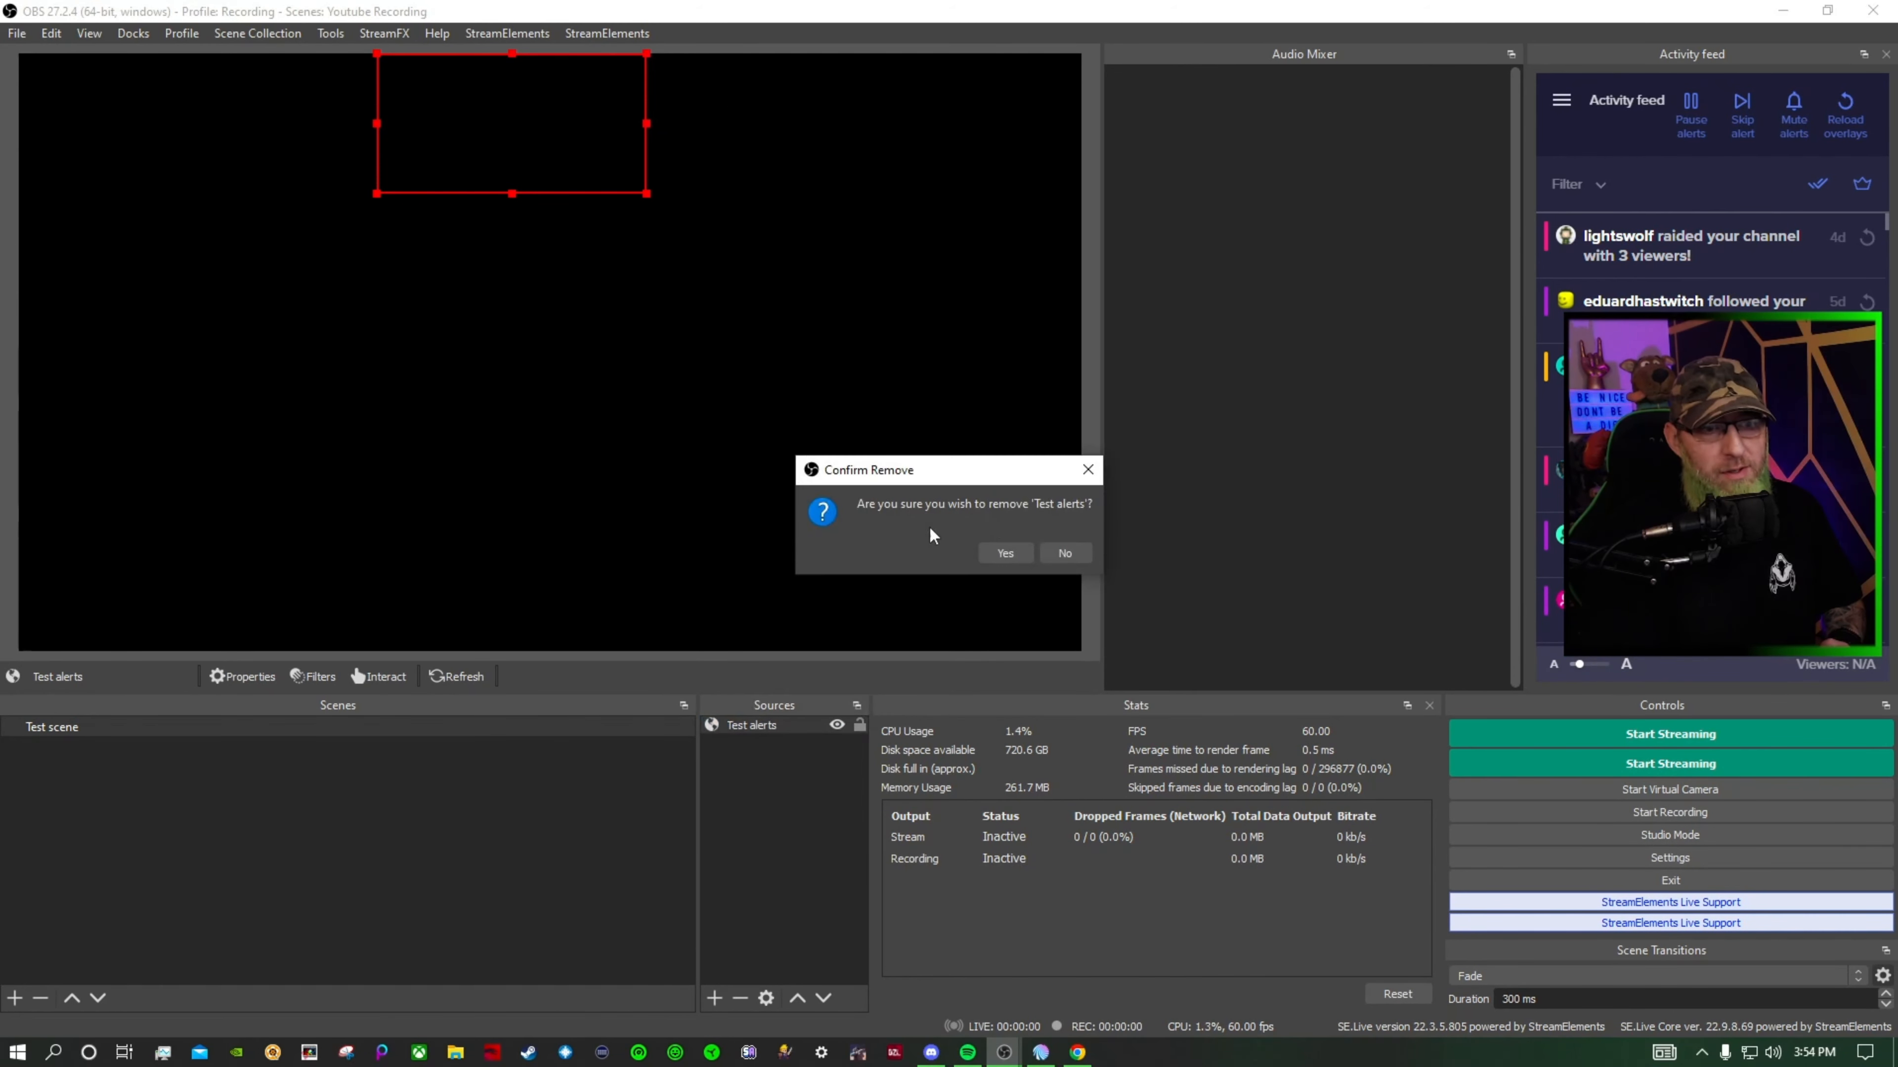
click(1010, 551)
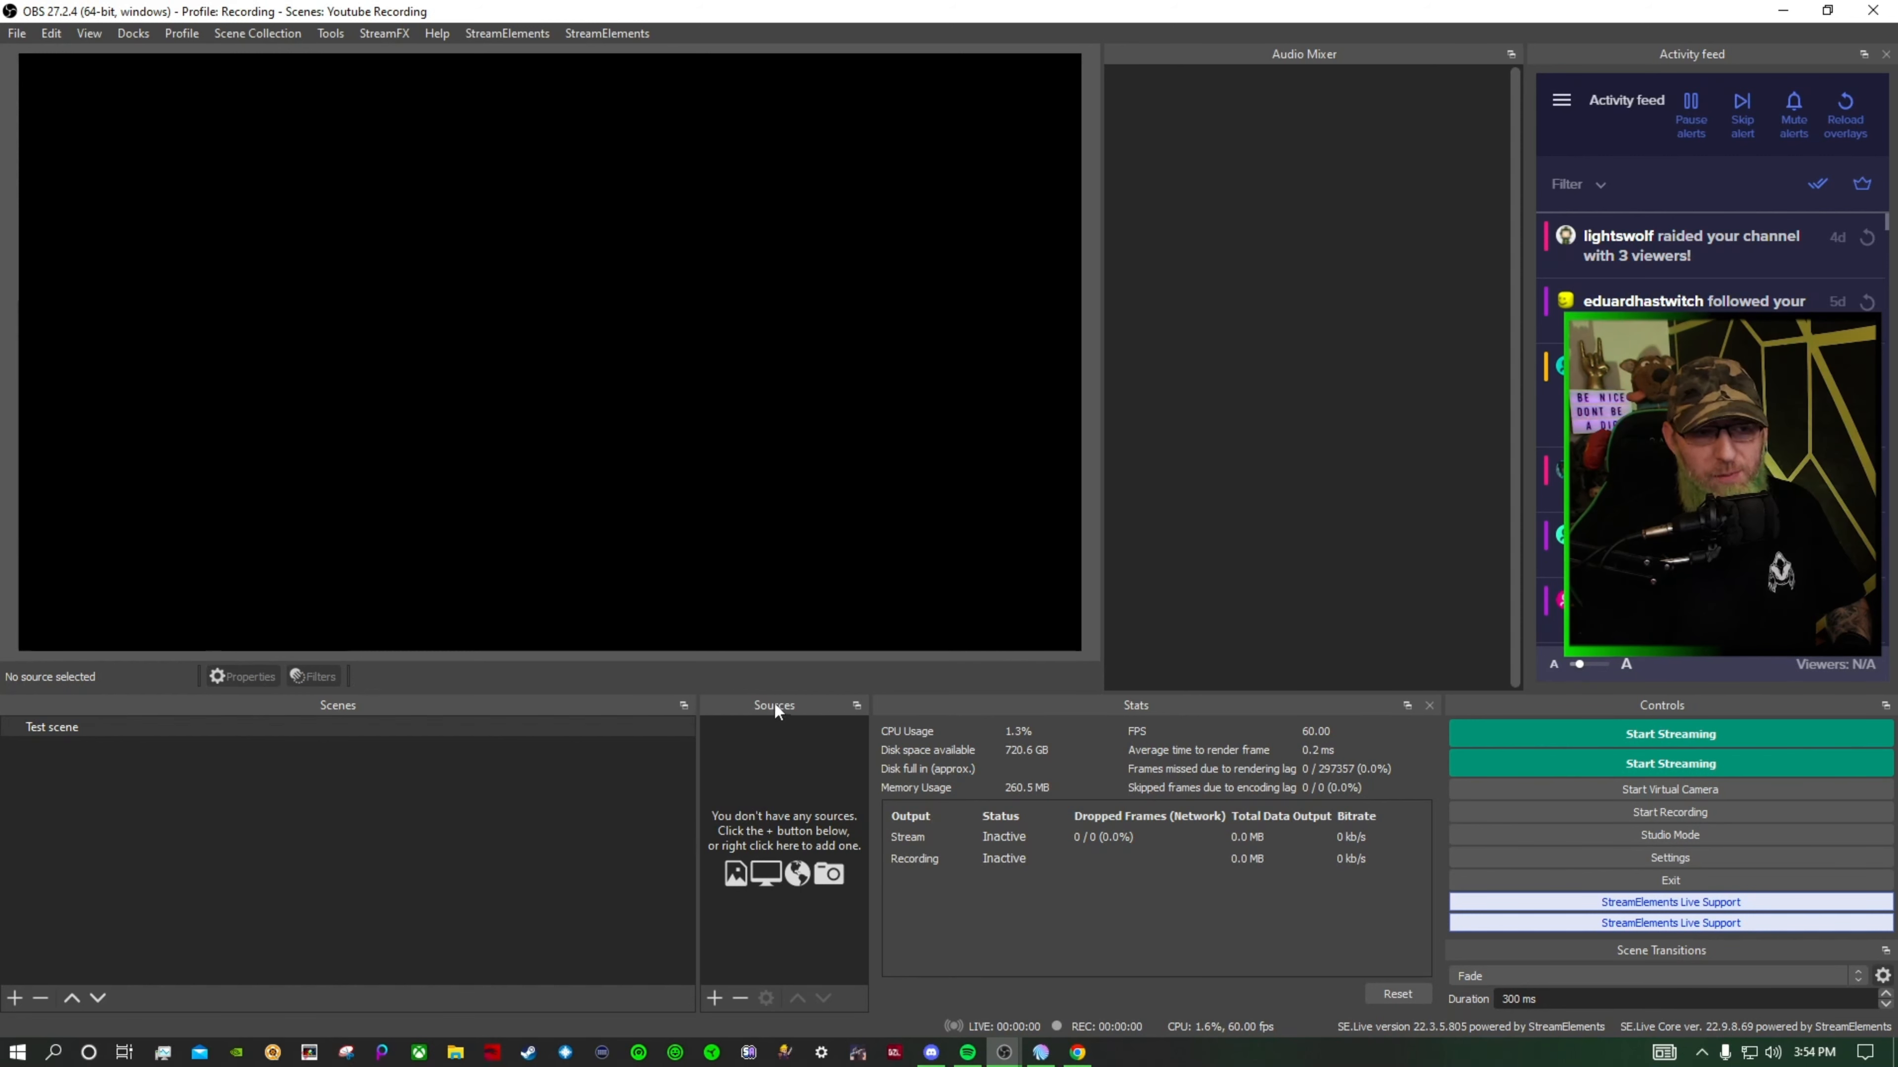
Add a new Browser source named "Test alerts" to the Test scene
click(713, 998)
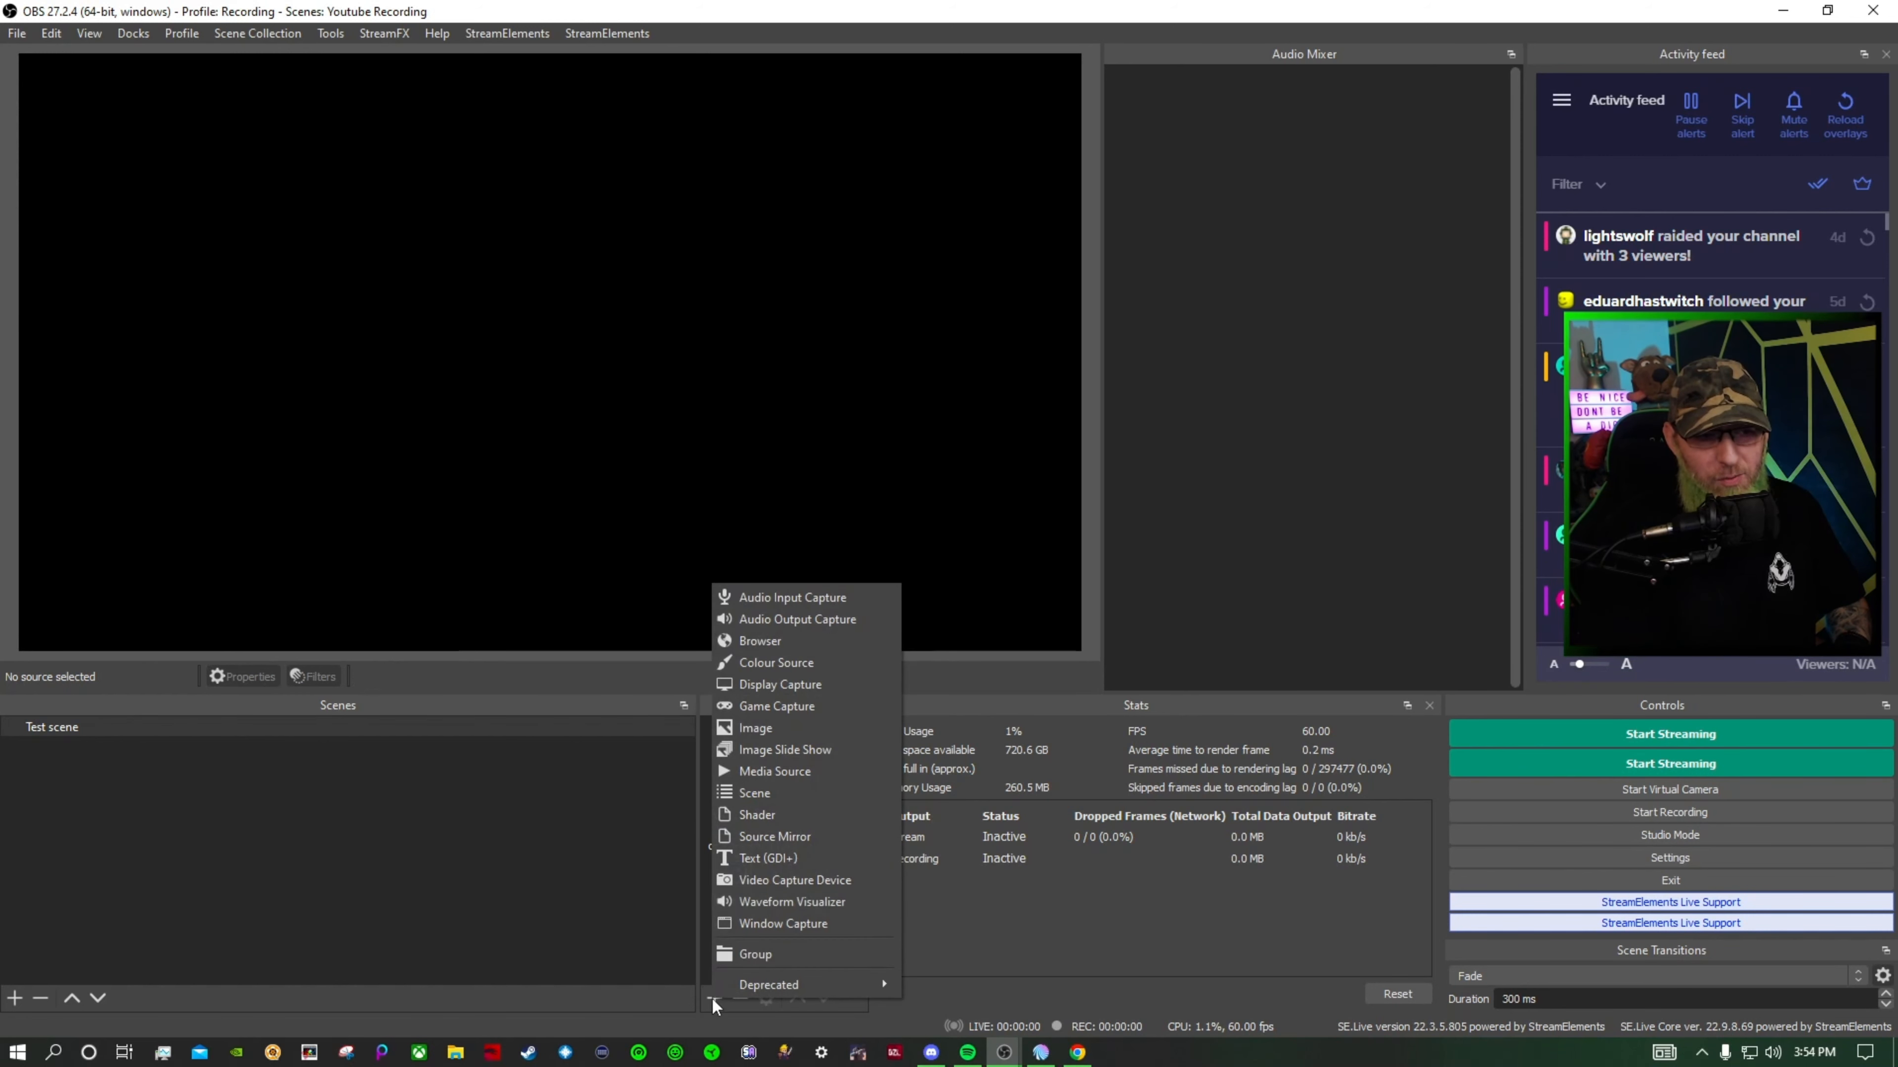
click(743, 647)
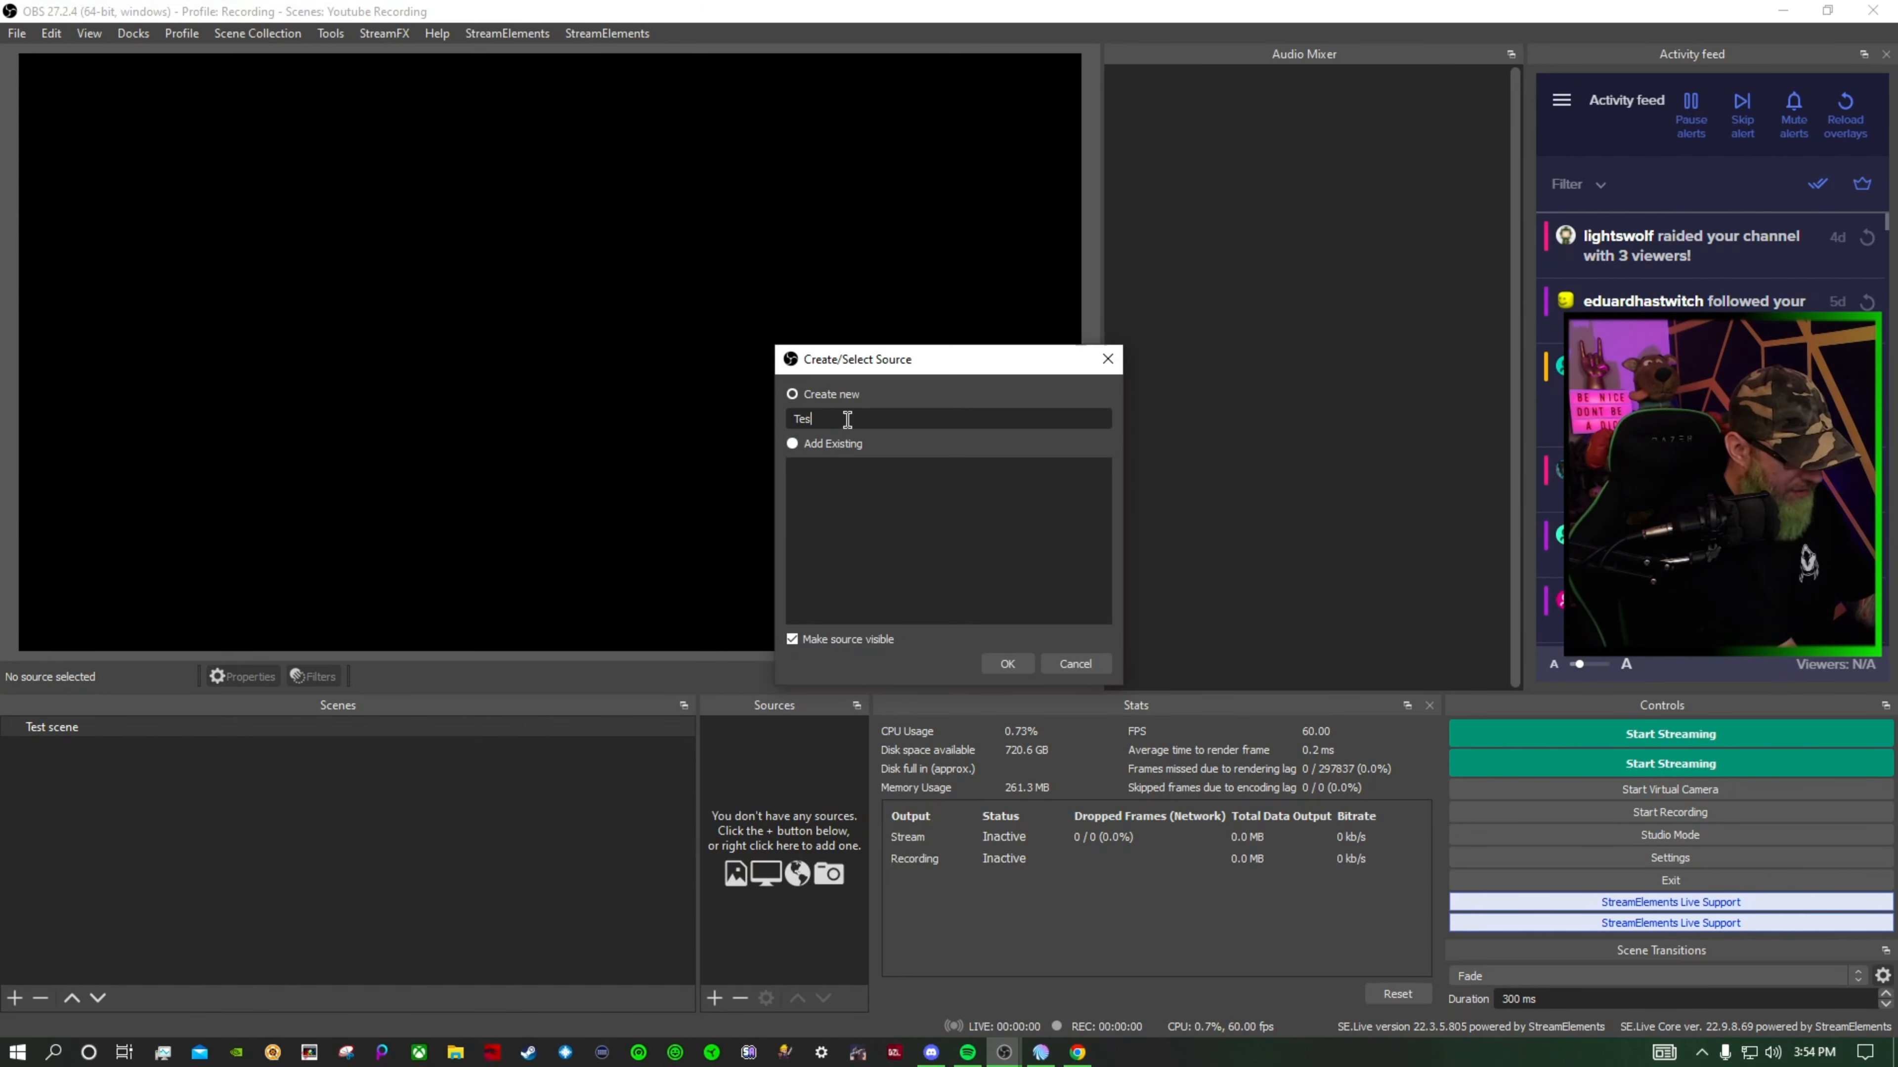
text(Test alerts)
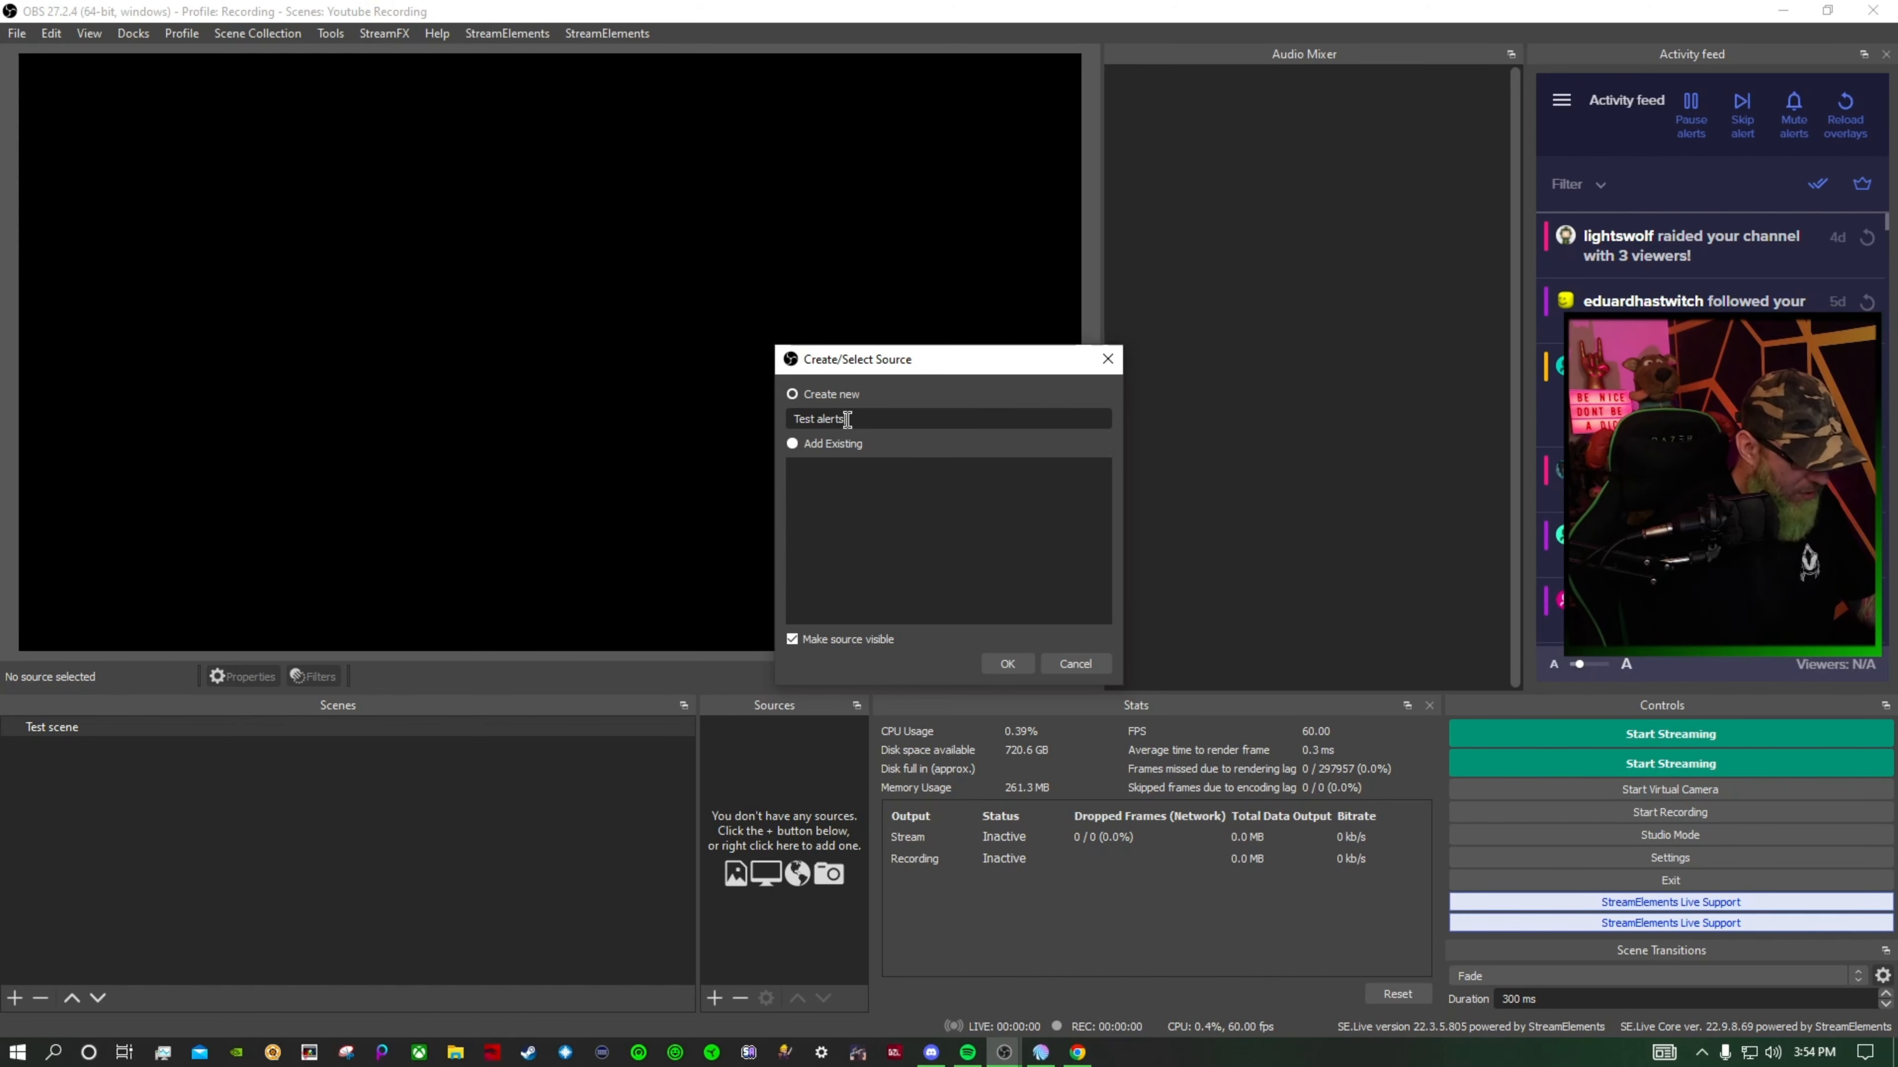
click(1007, 663)
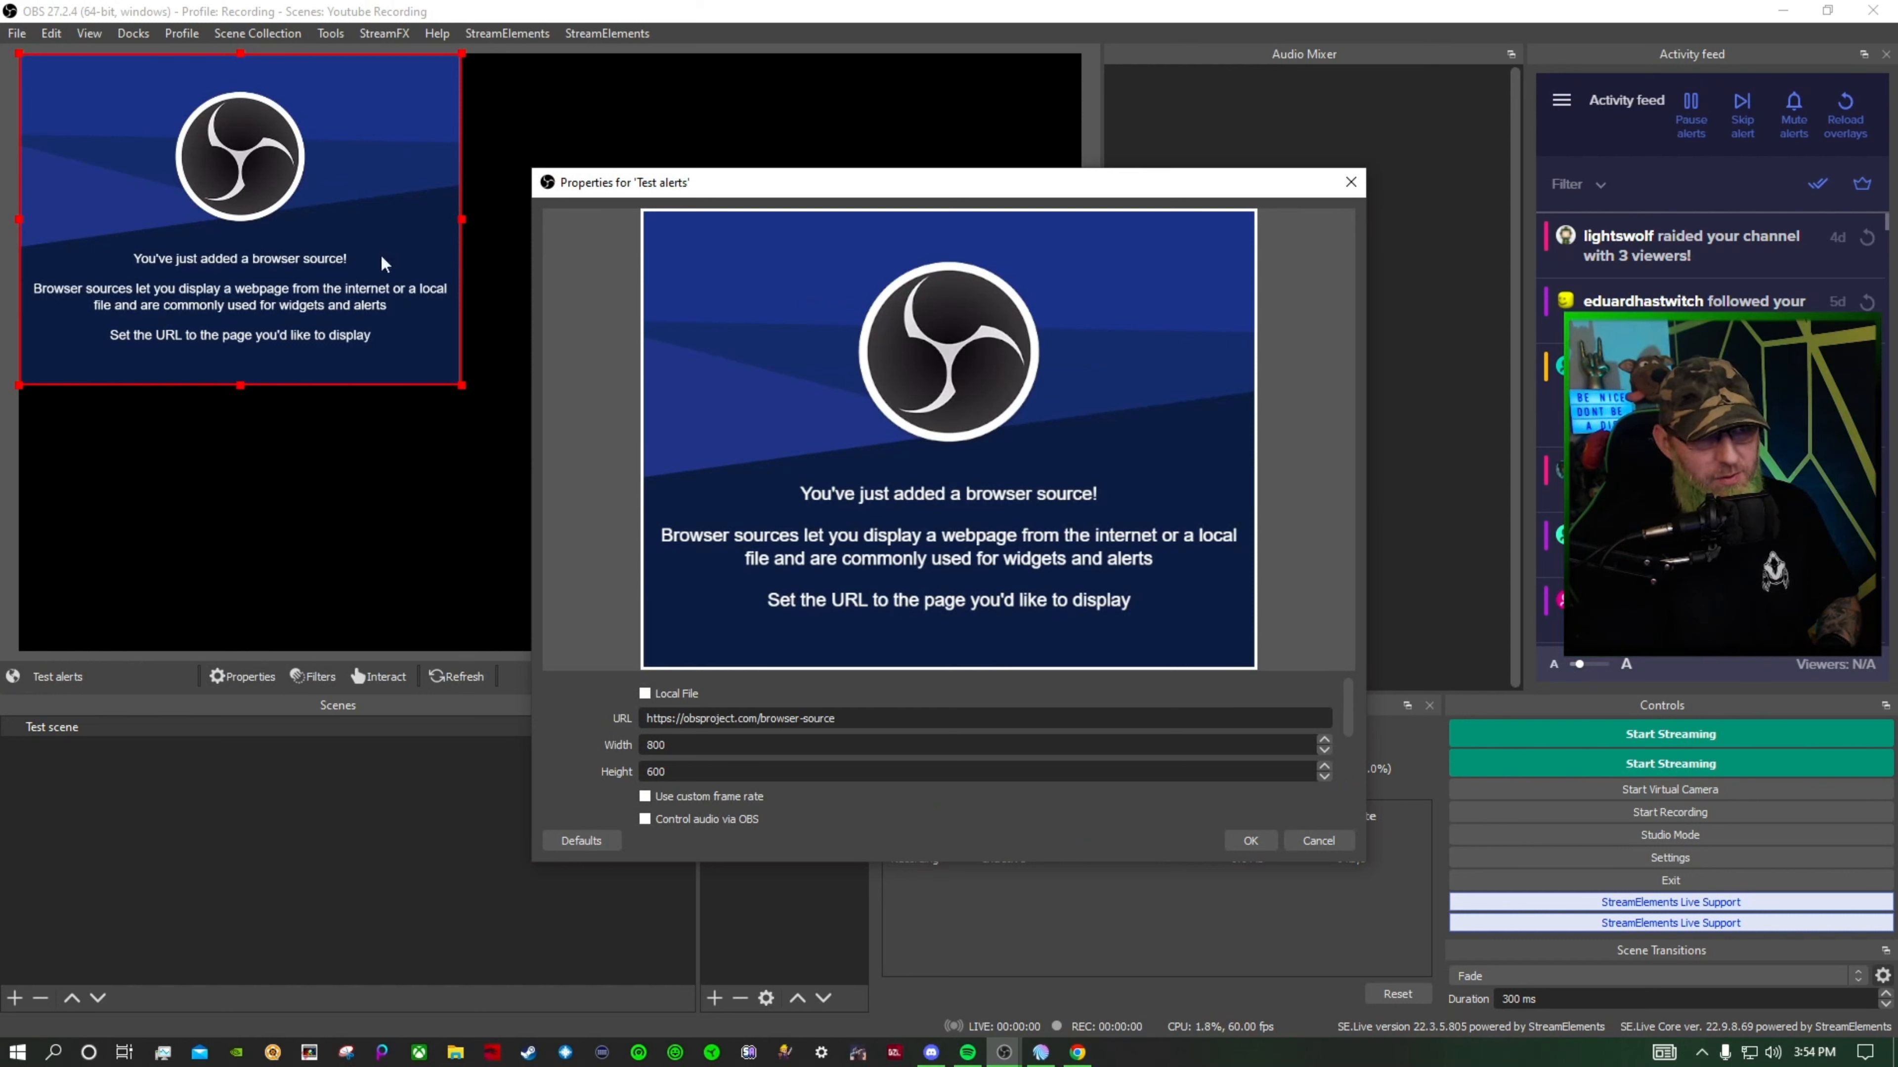
Set the browser source's width to 1920 and its height to 1080
click(698, 744)
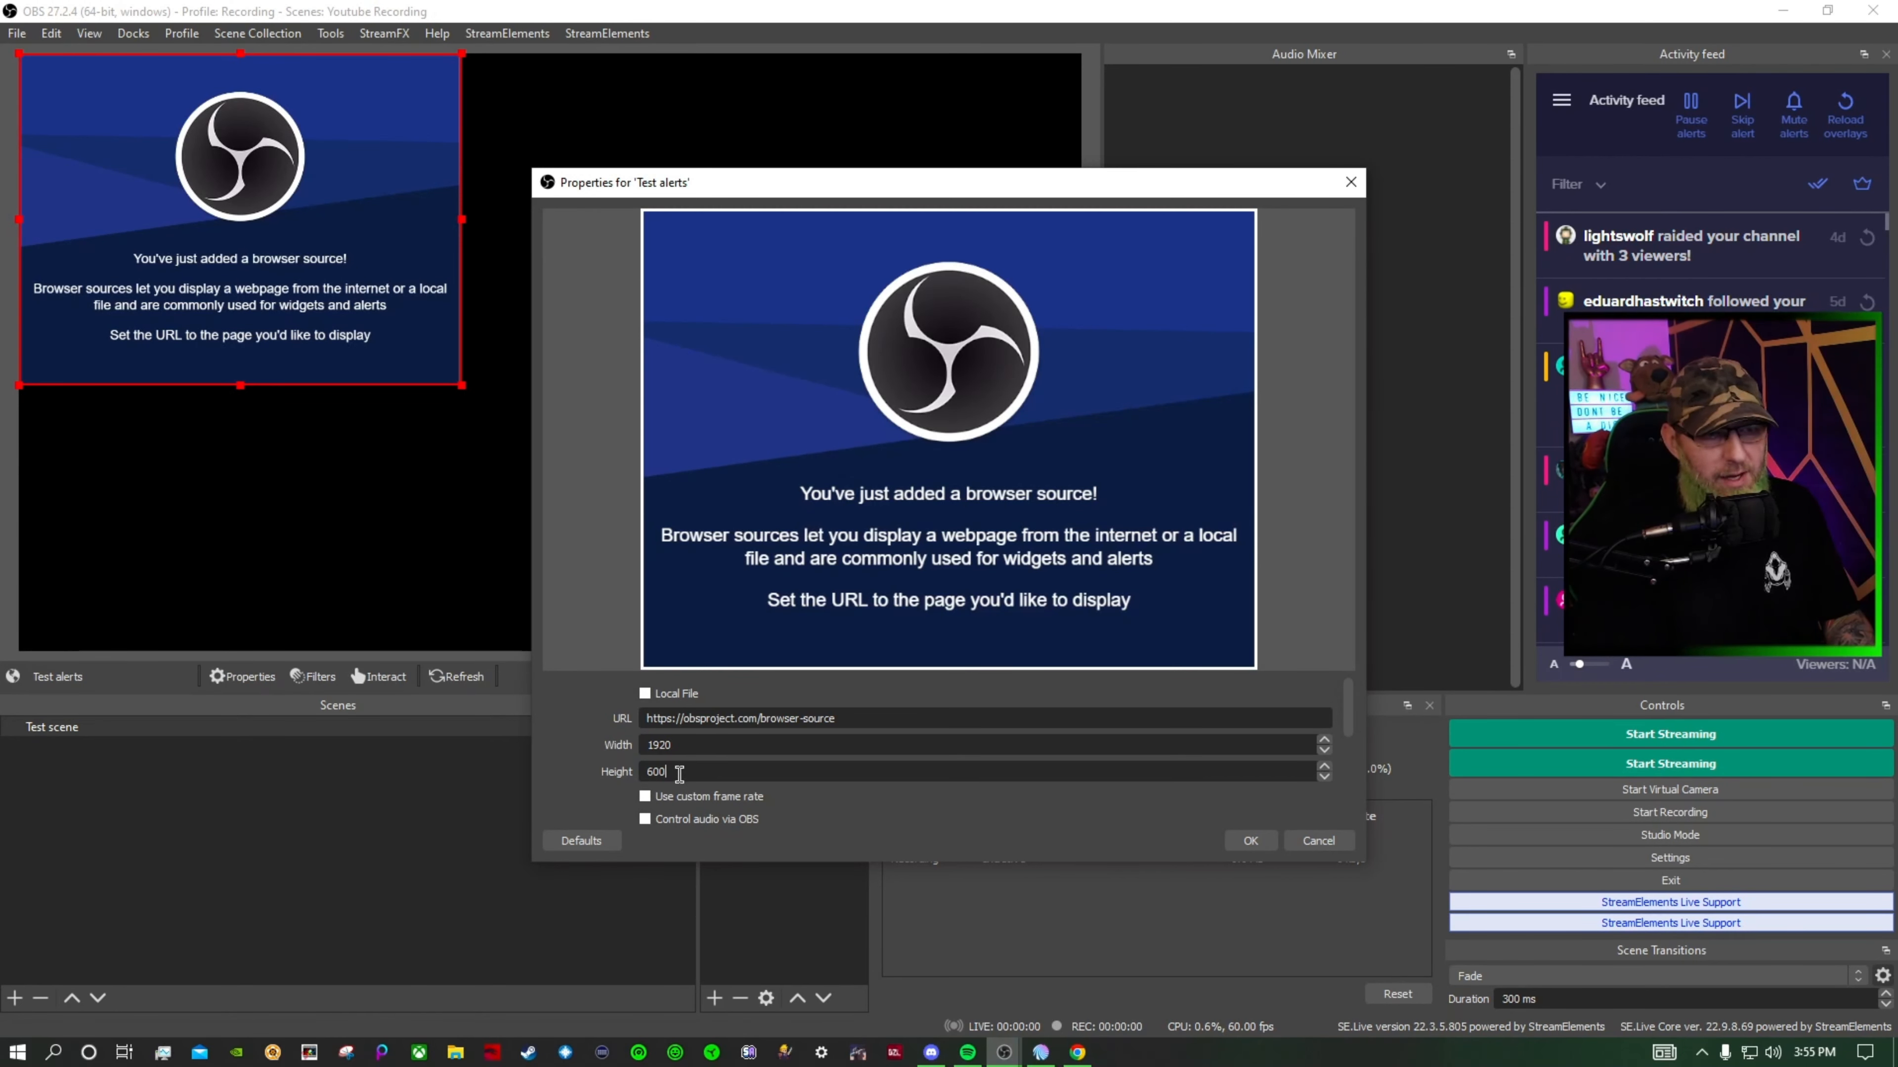
click(679, 774)
key(BackSpace)
key(BackSpace)
key(BackSpace)
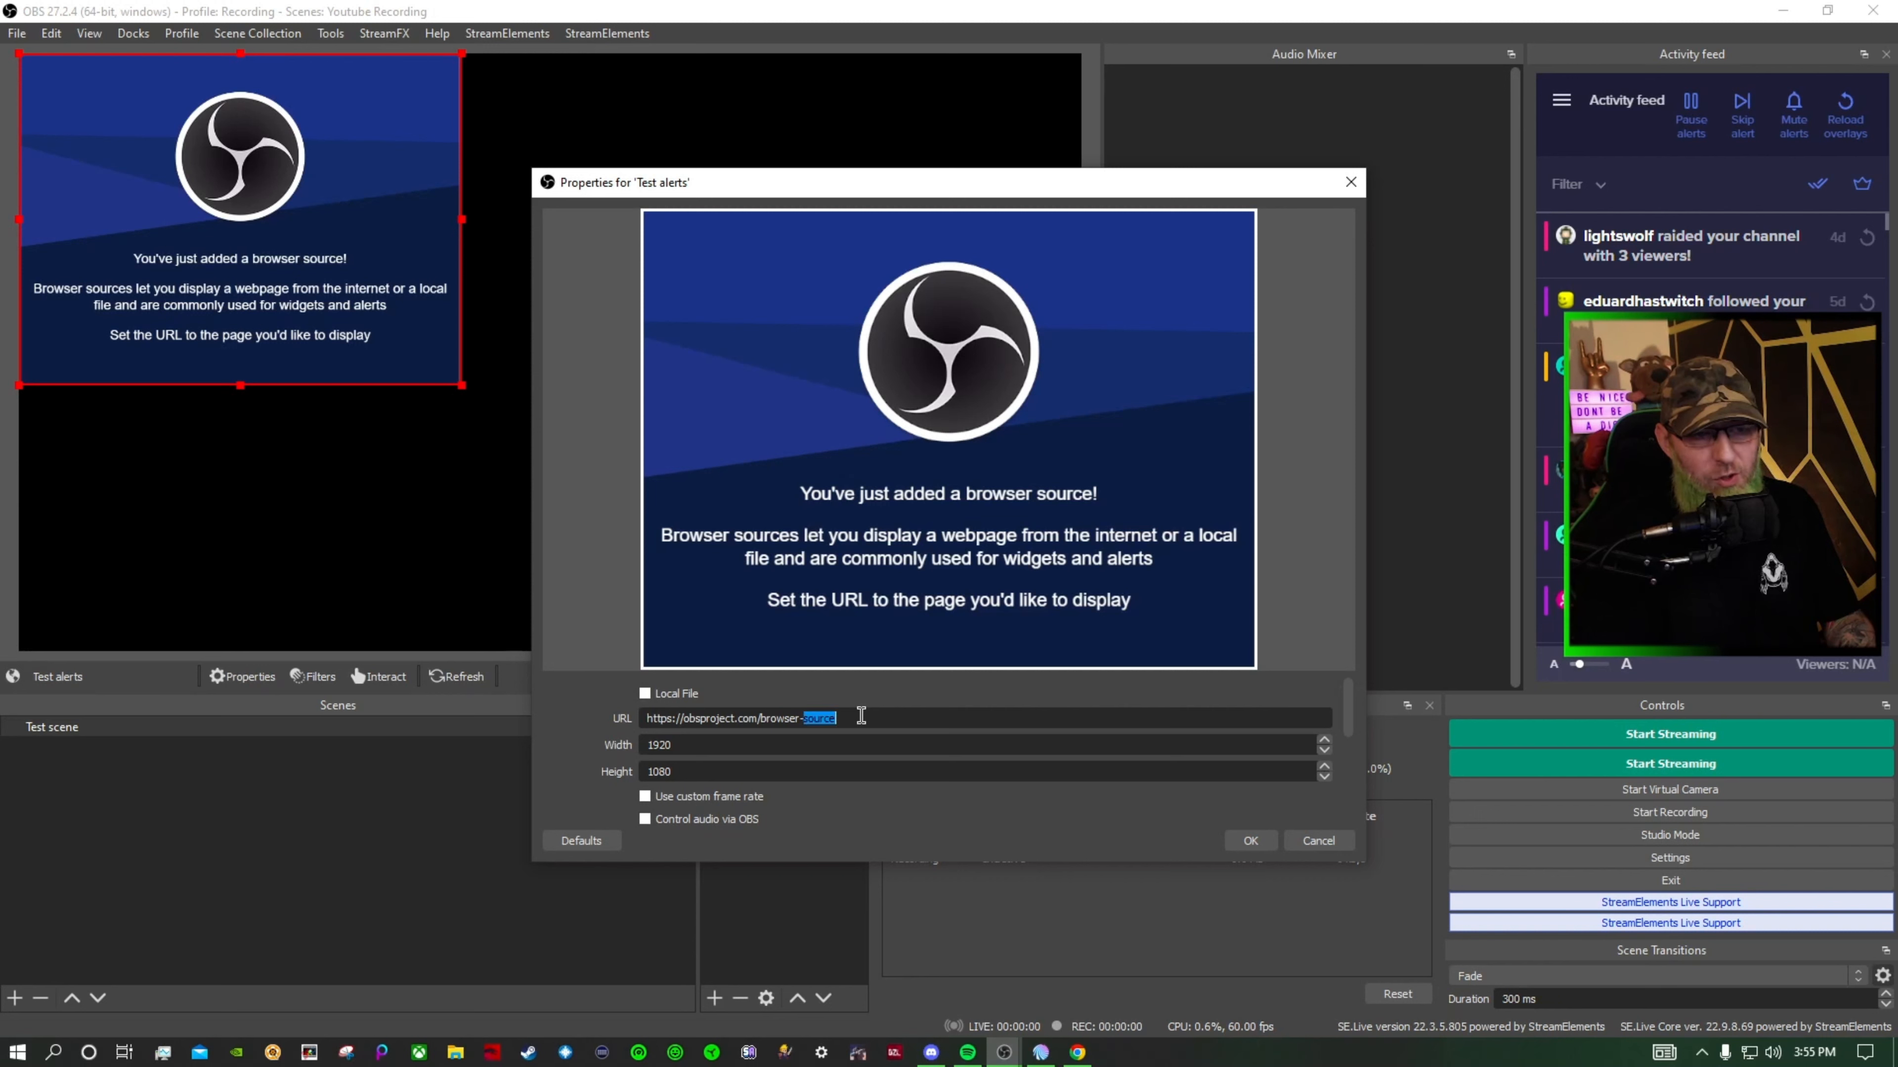
Replace the browser source's default URL with the copied overlay link and accept the source properties
triple_click(860, 715)
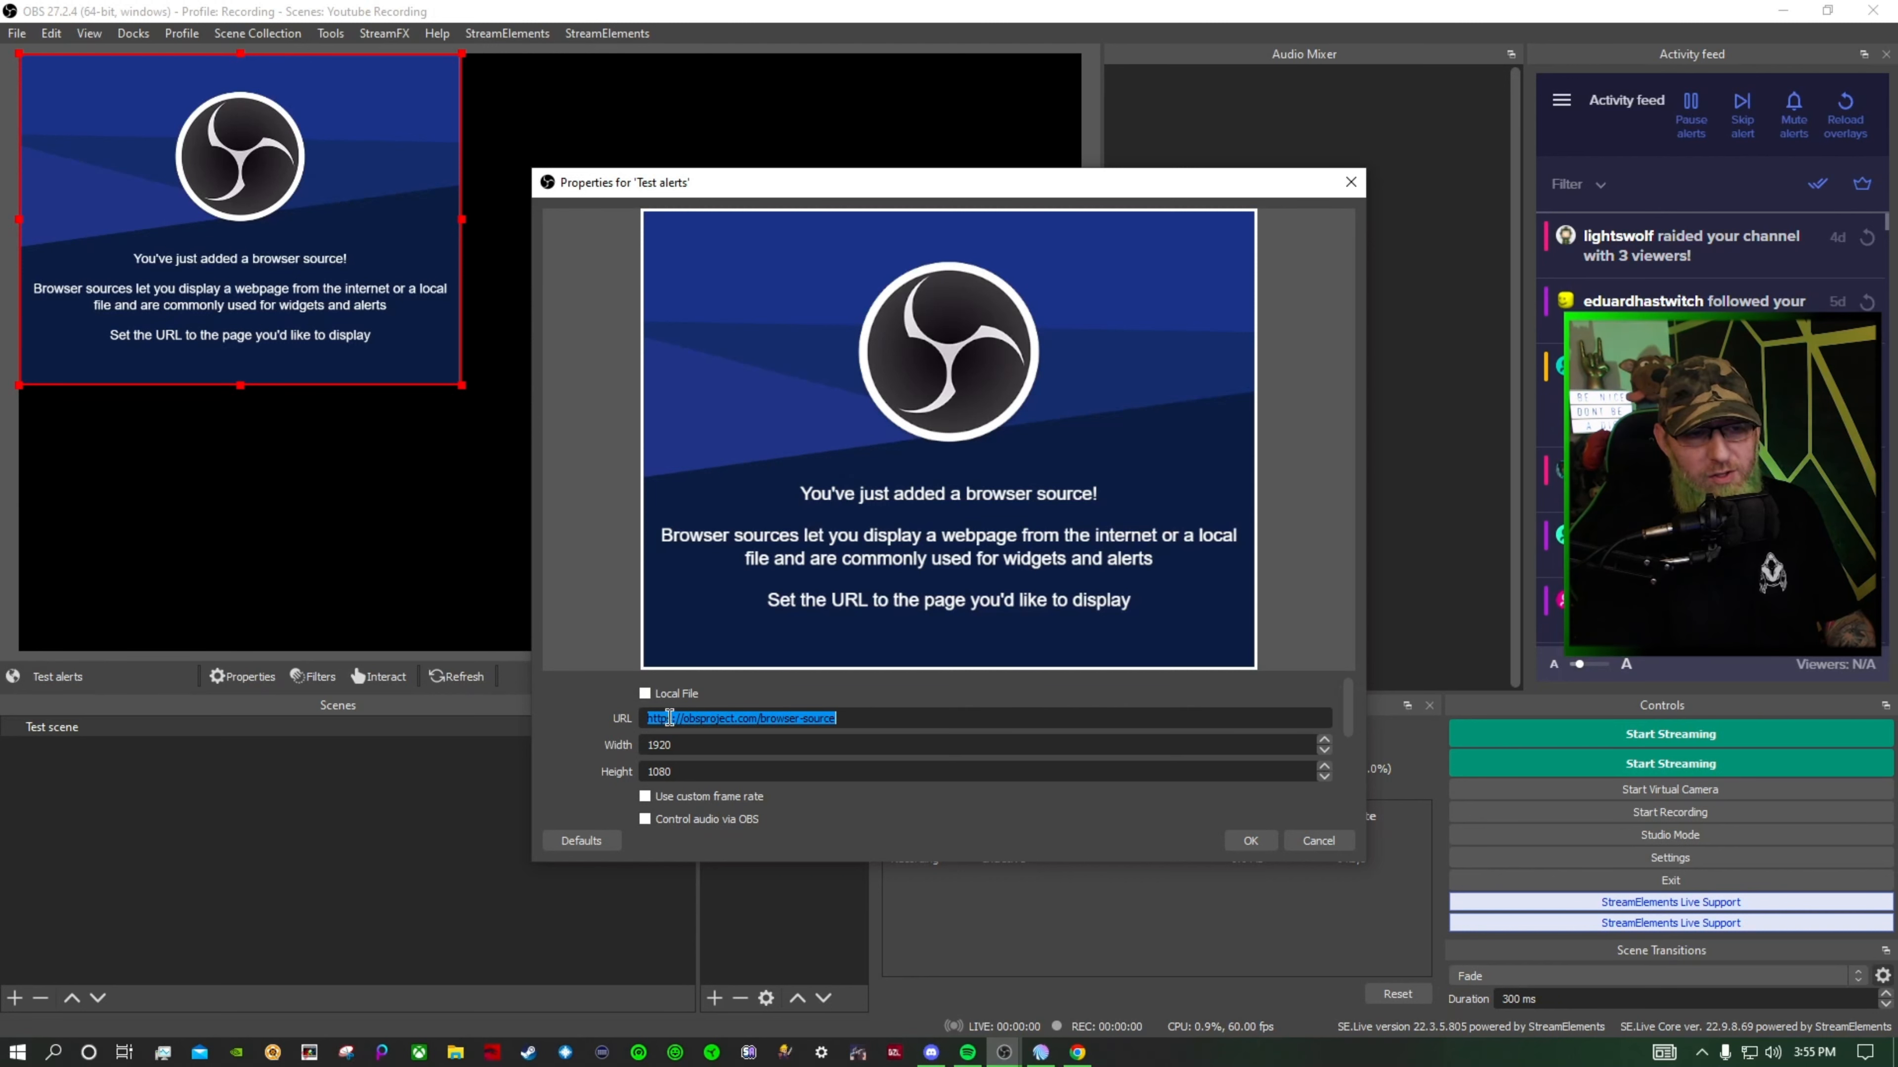
triple_click(859, 716)
click(845, 719)
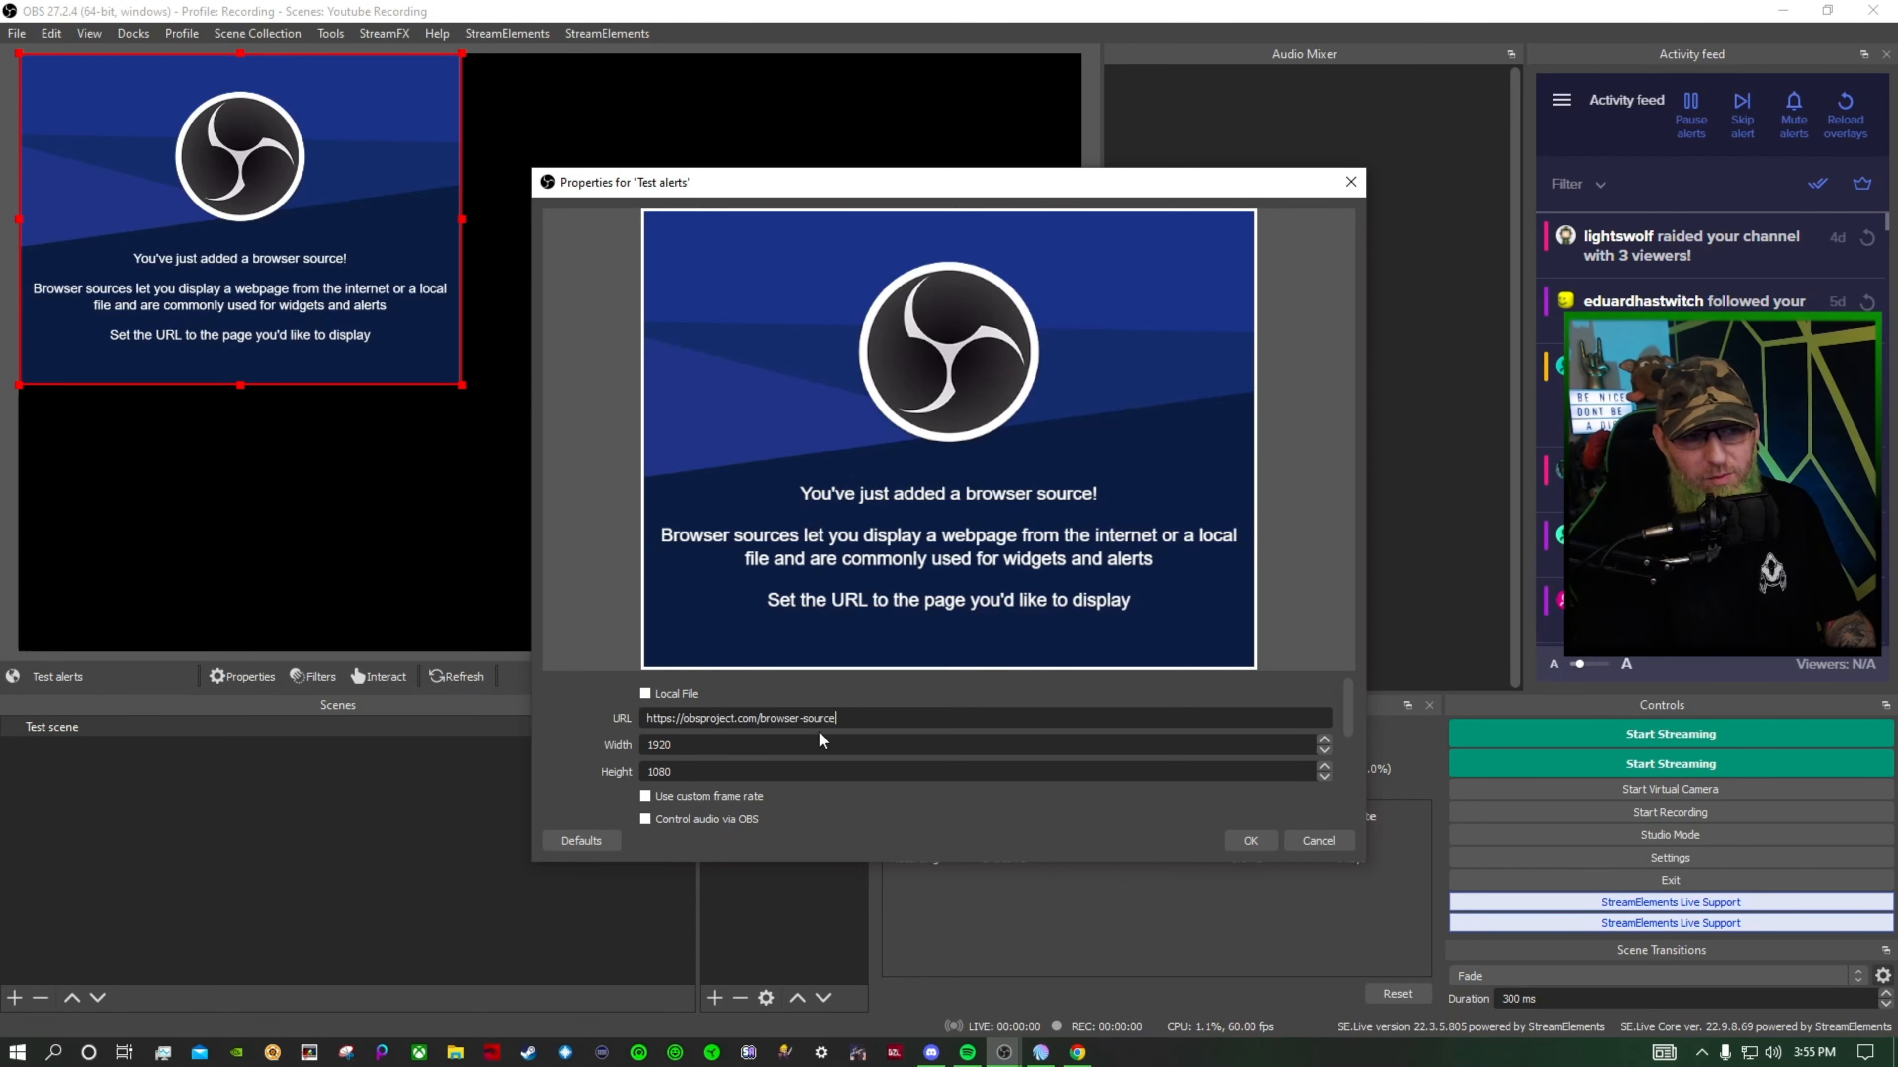
drag(845, 718, 645, 723)
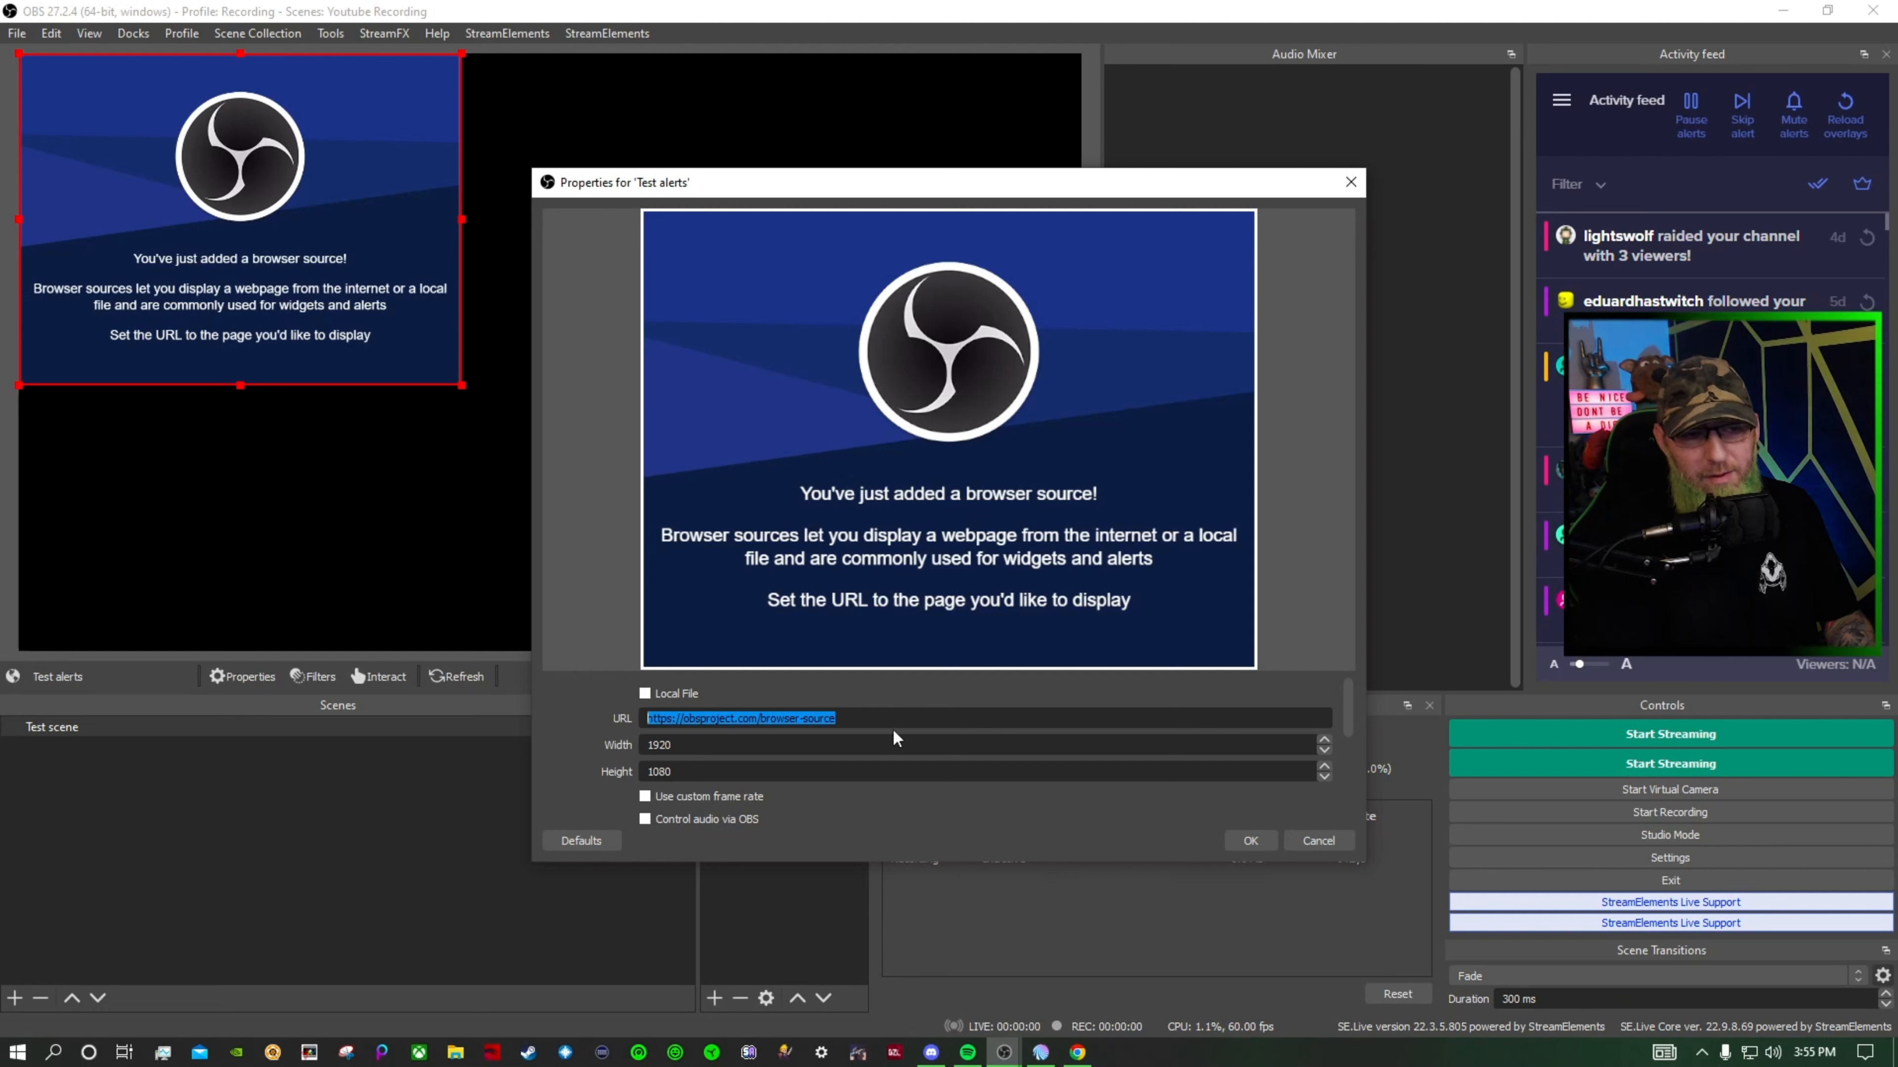
right_click(868, 720)
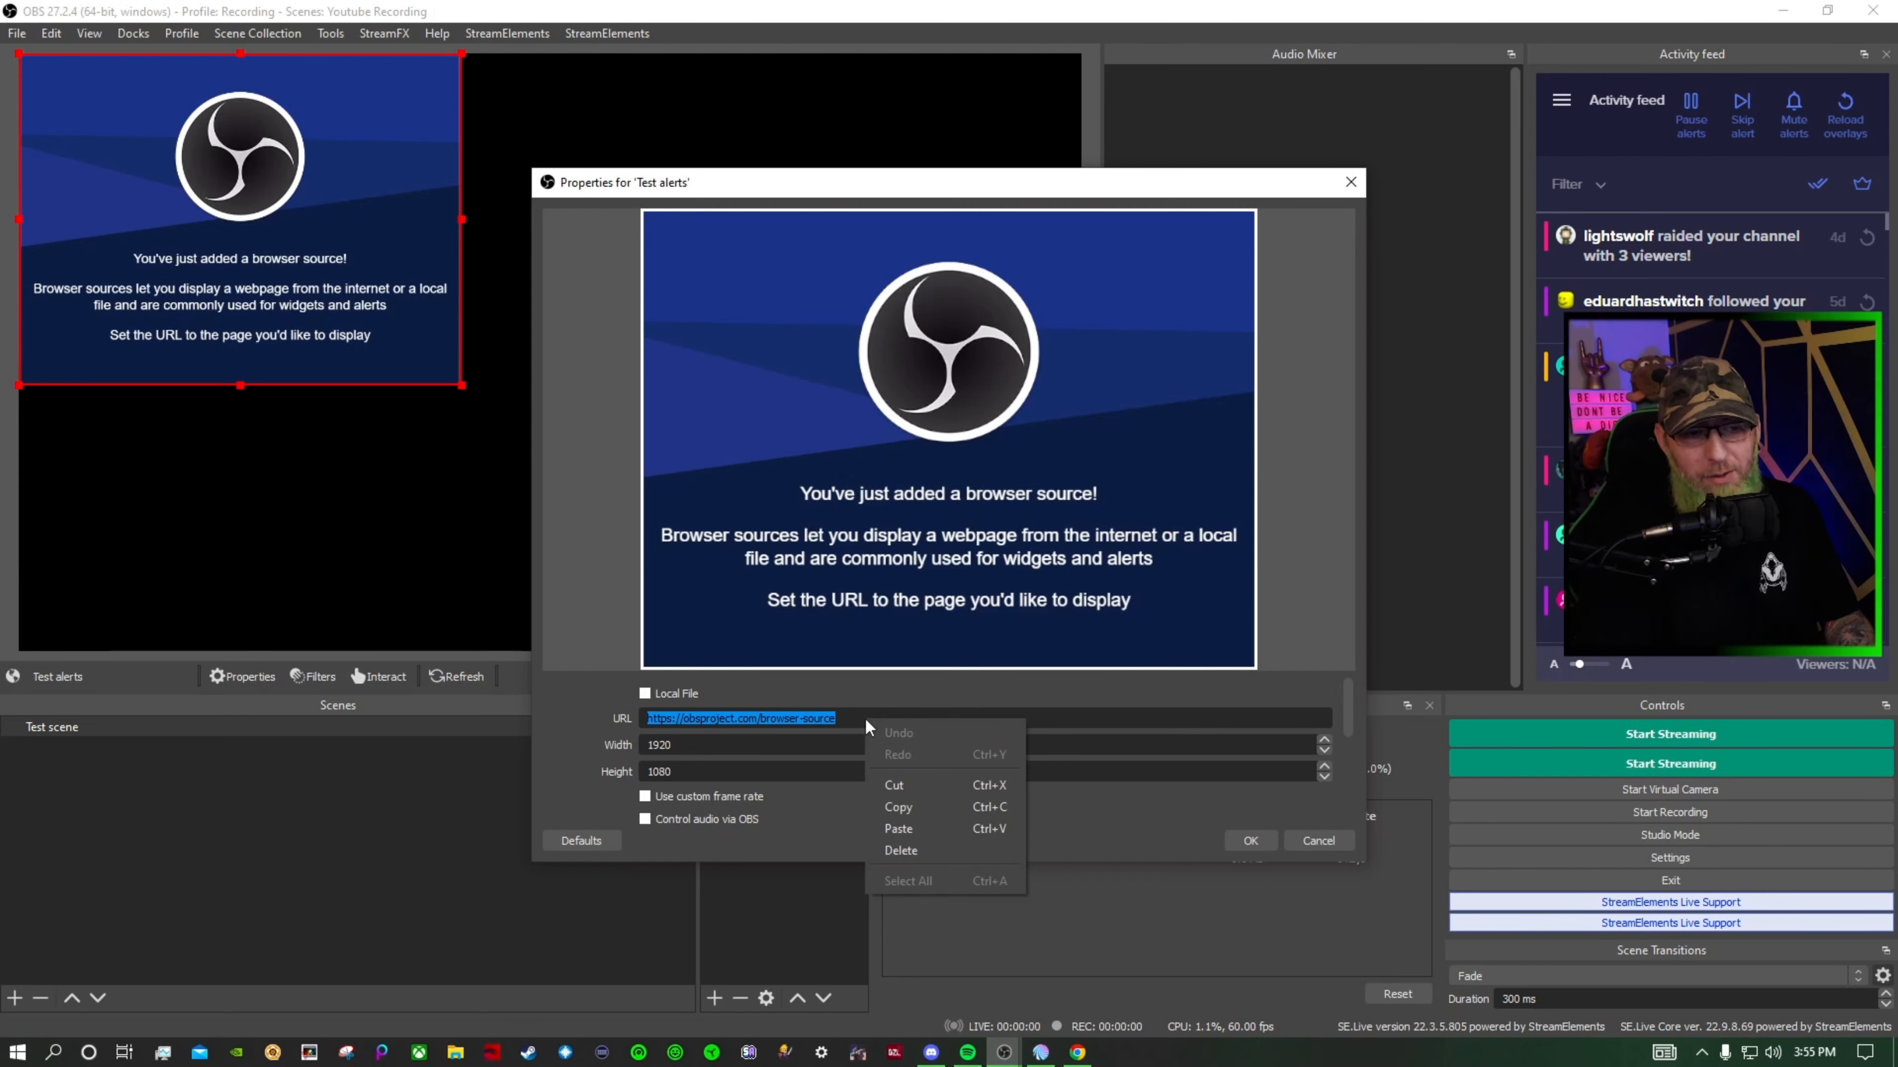
click(896, 828)
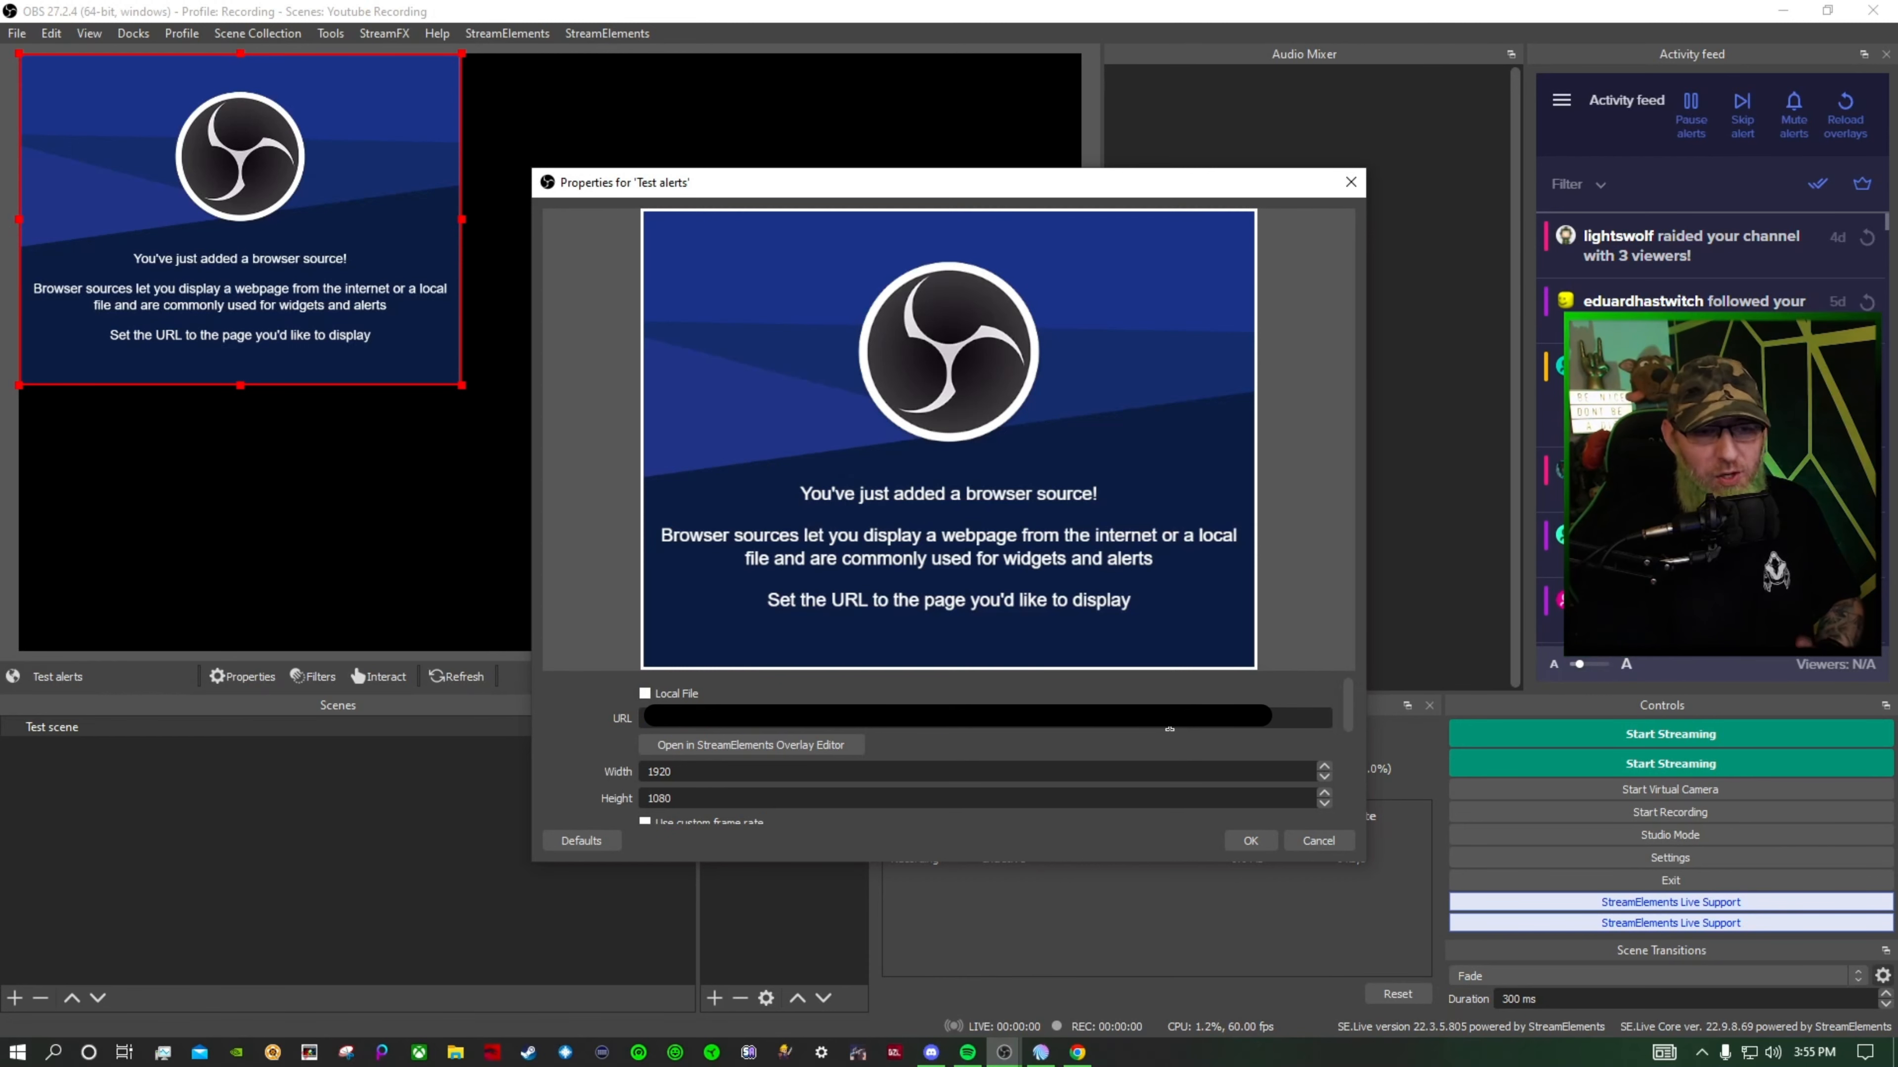
click(1246, 844)
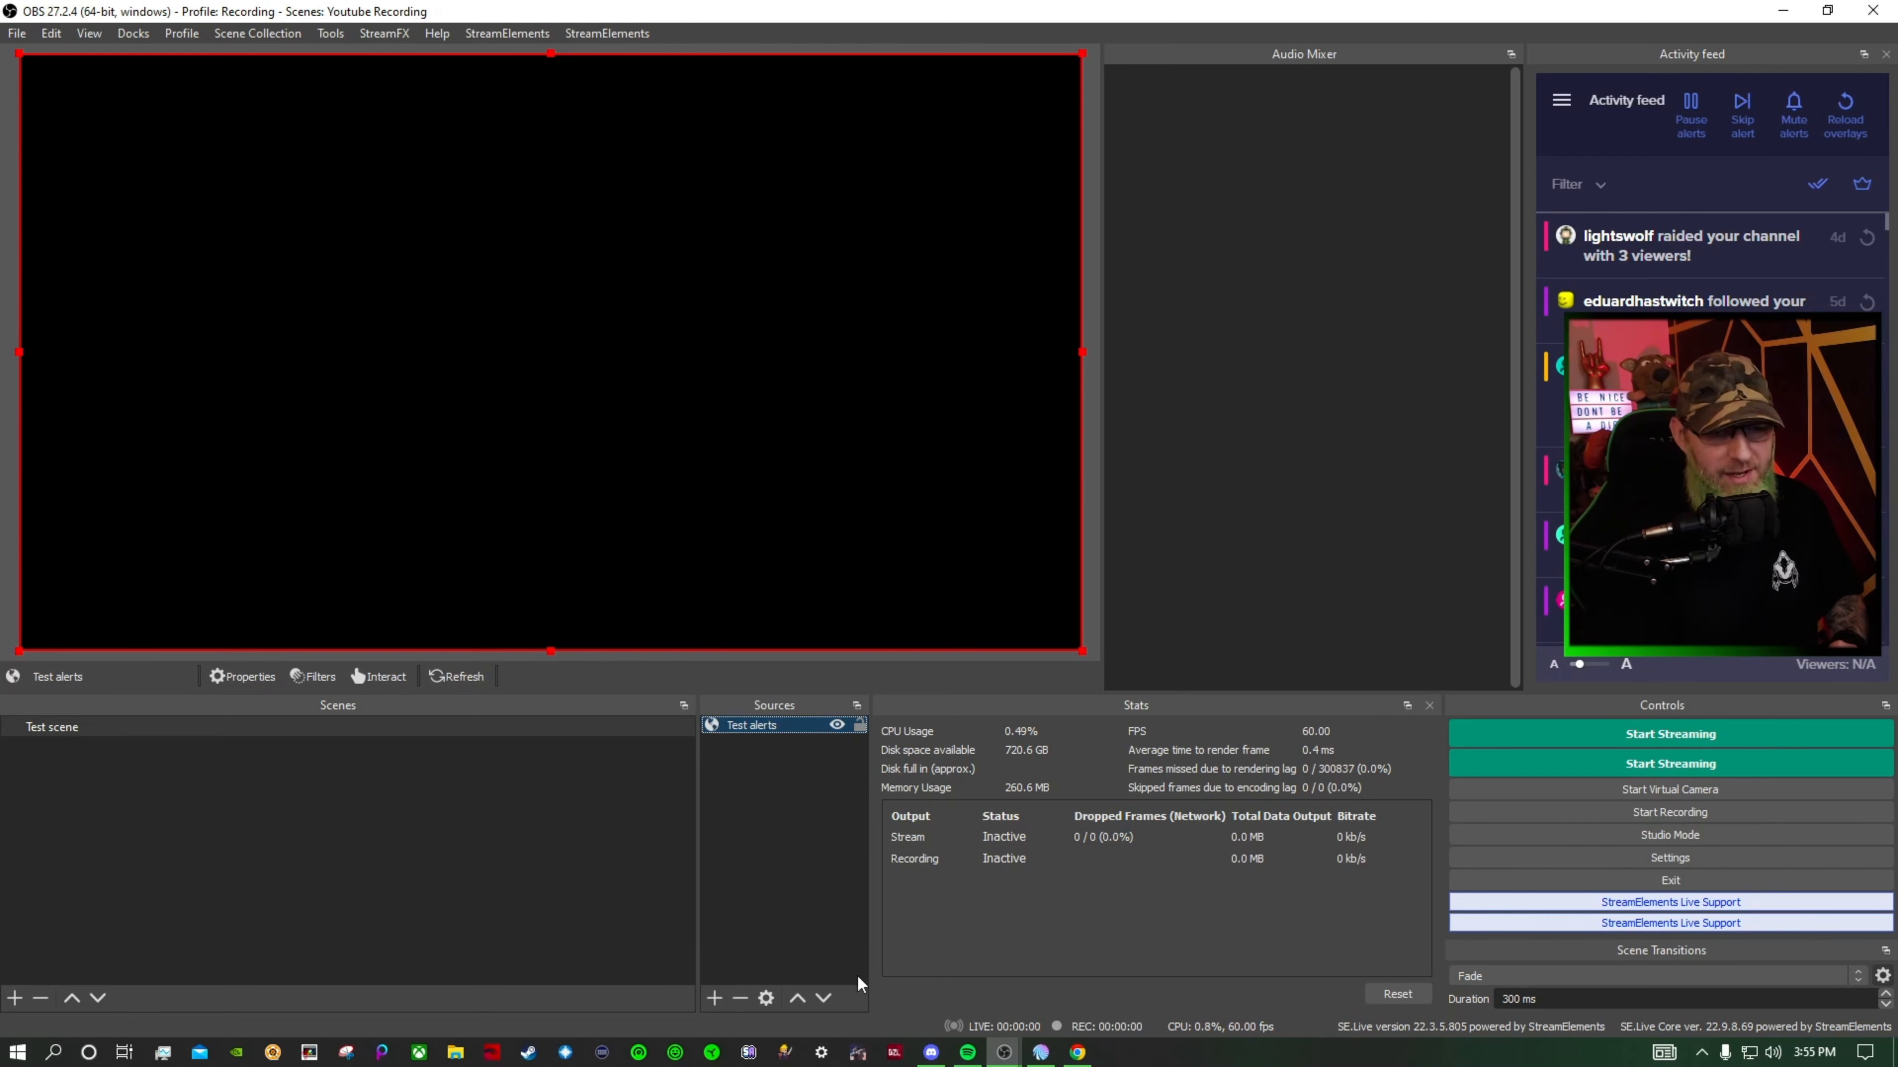
Switch to Chrome, place the overlay editor window alongside the OBS preview, and emulate a follower event to test the new source
click(1076, 1054)
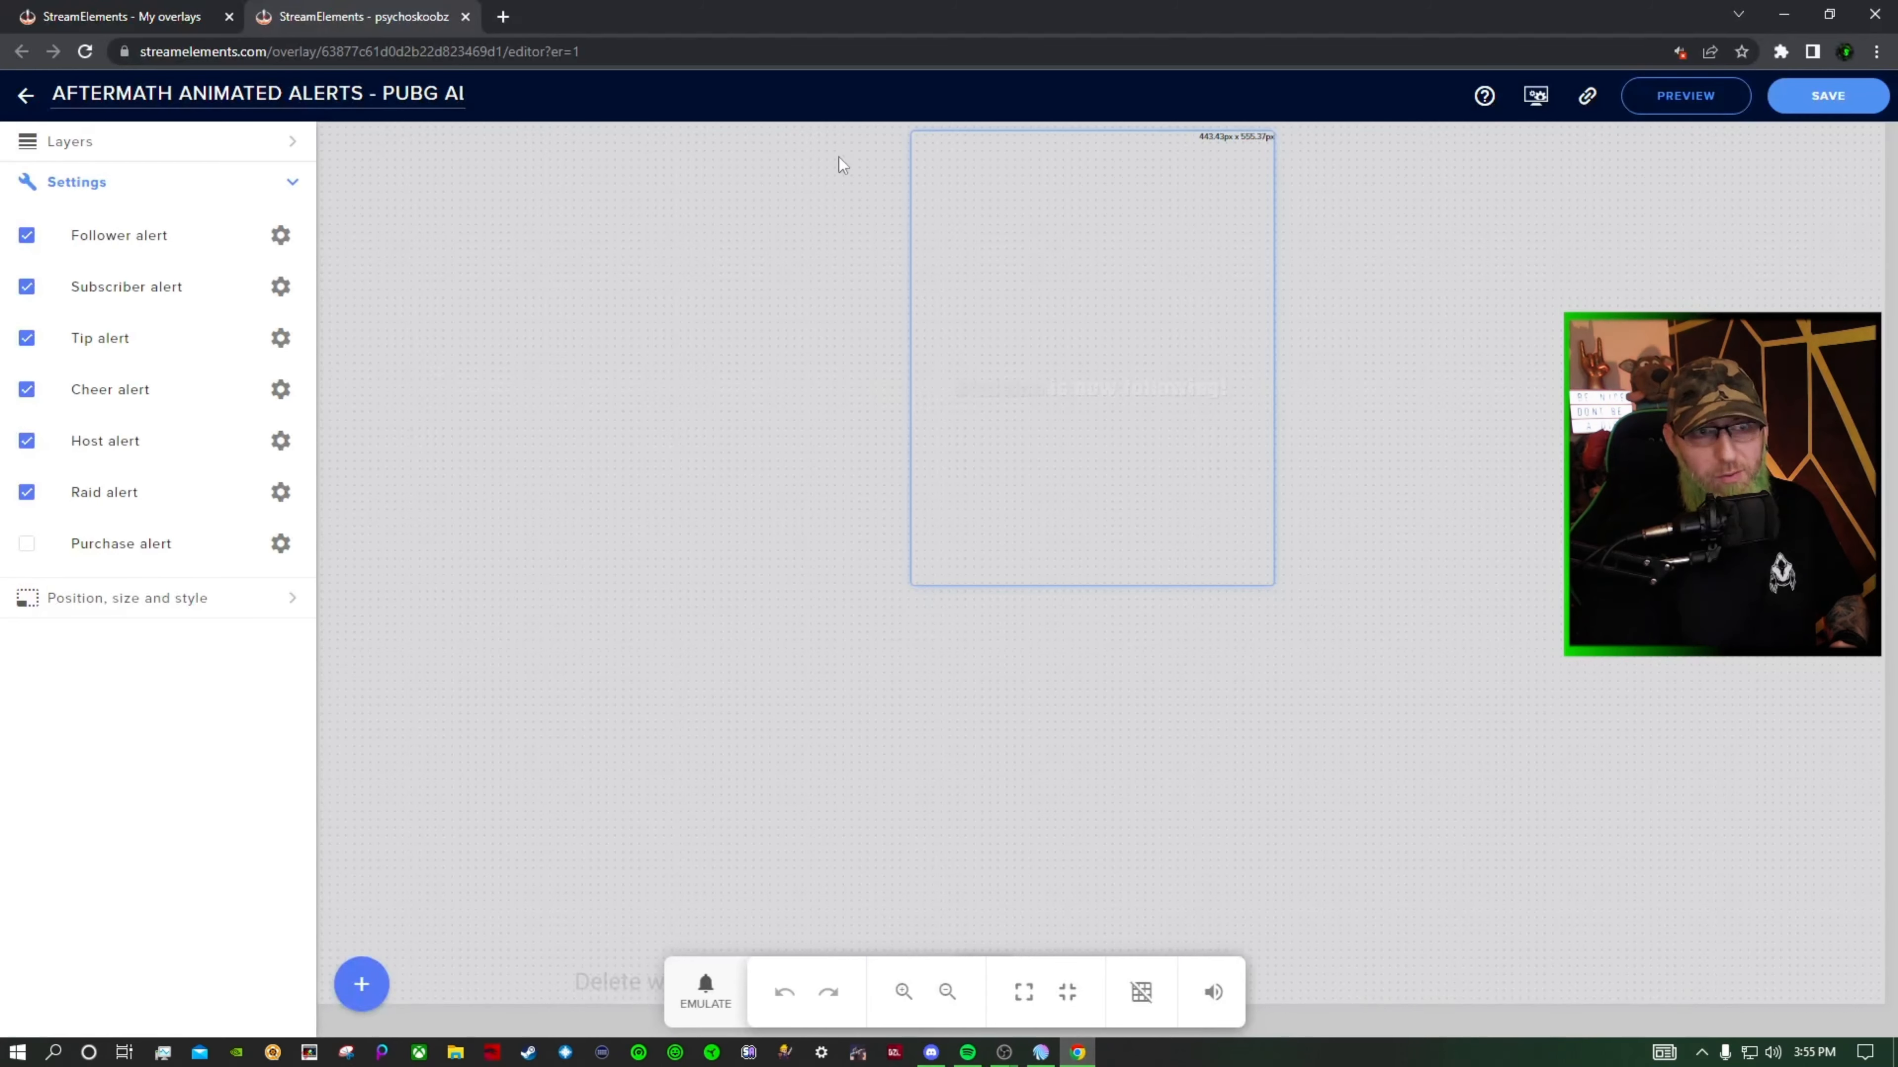
drag(869, 16, 1462, 30)
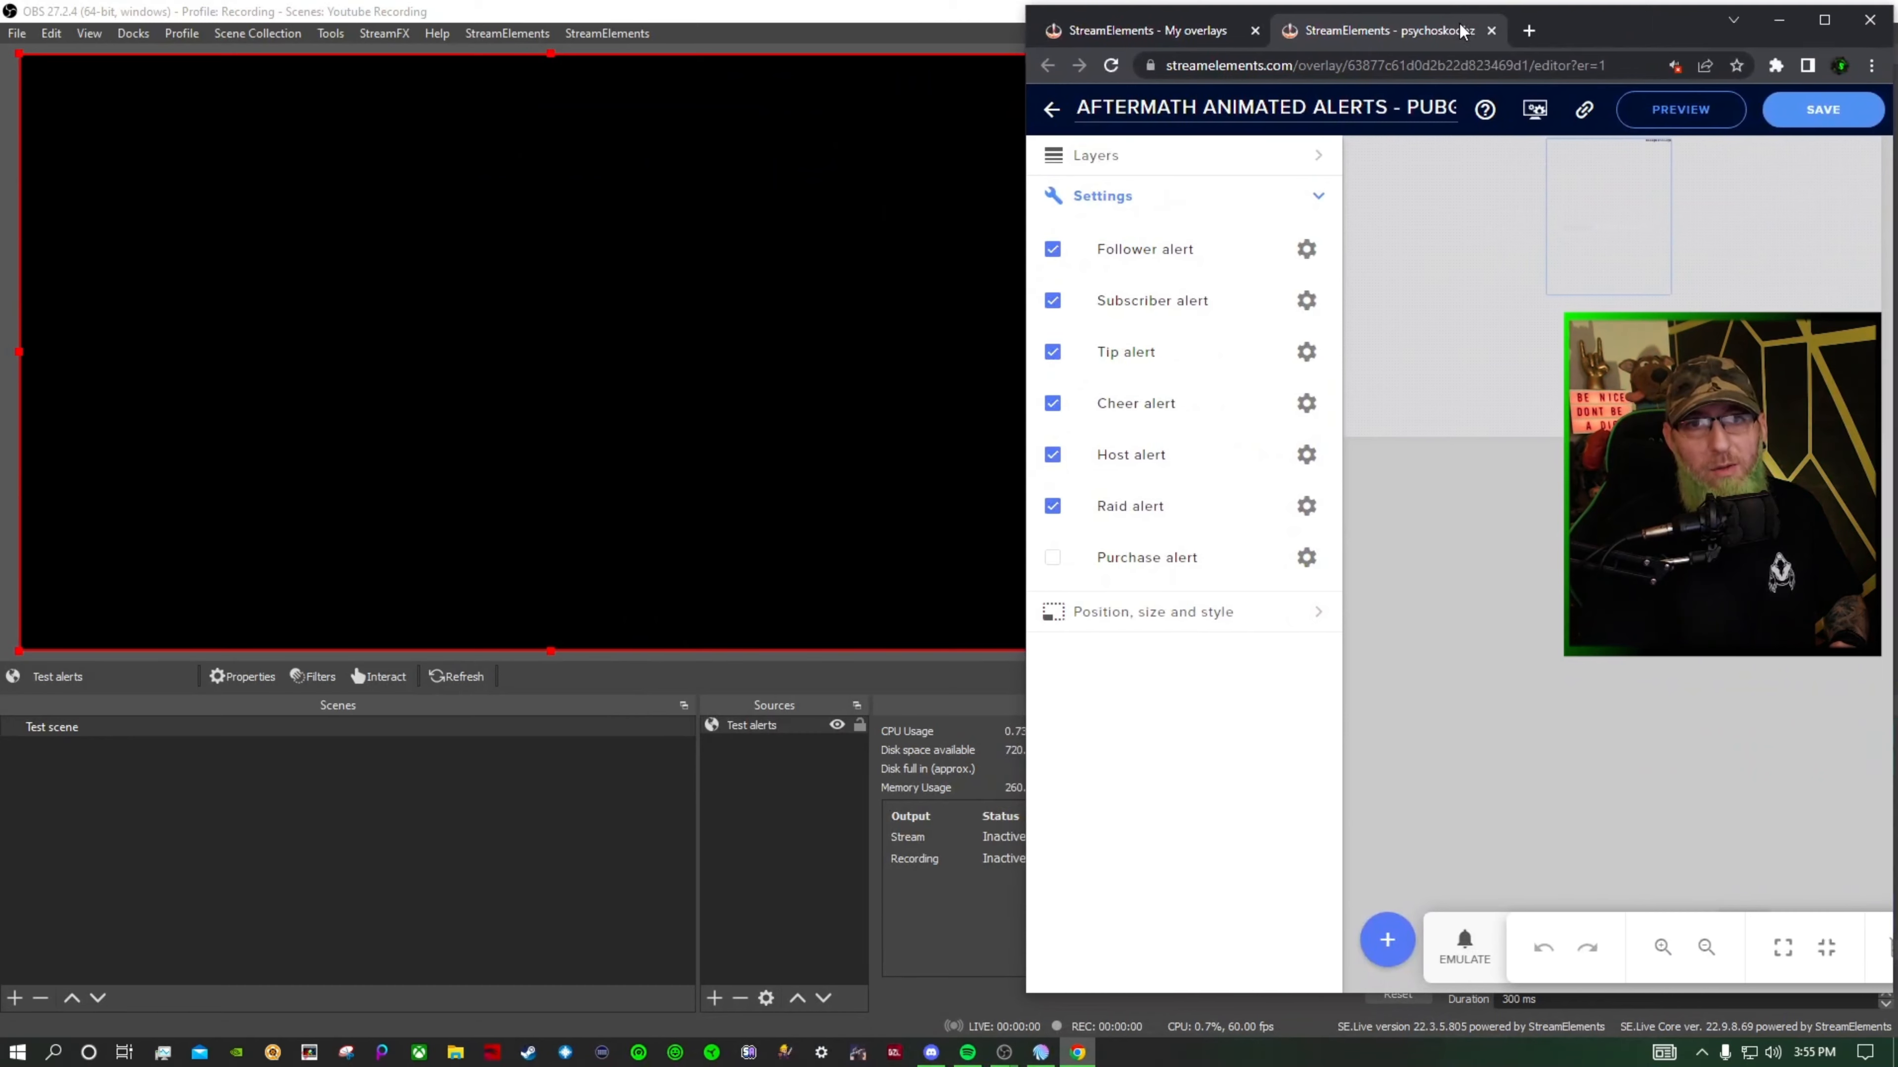
click(1464, 947)
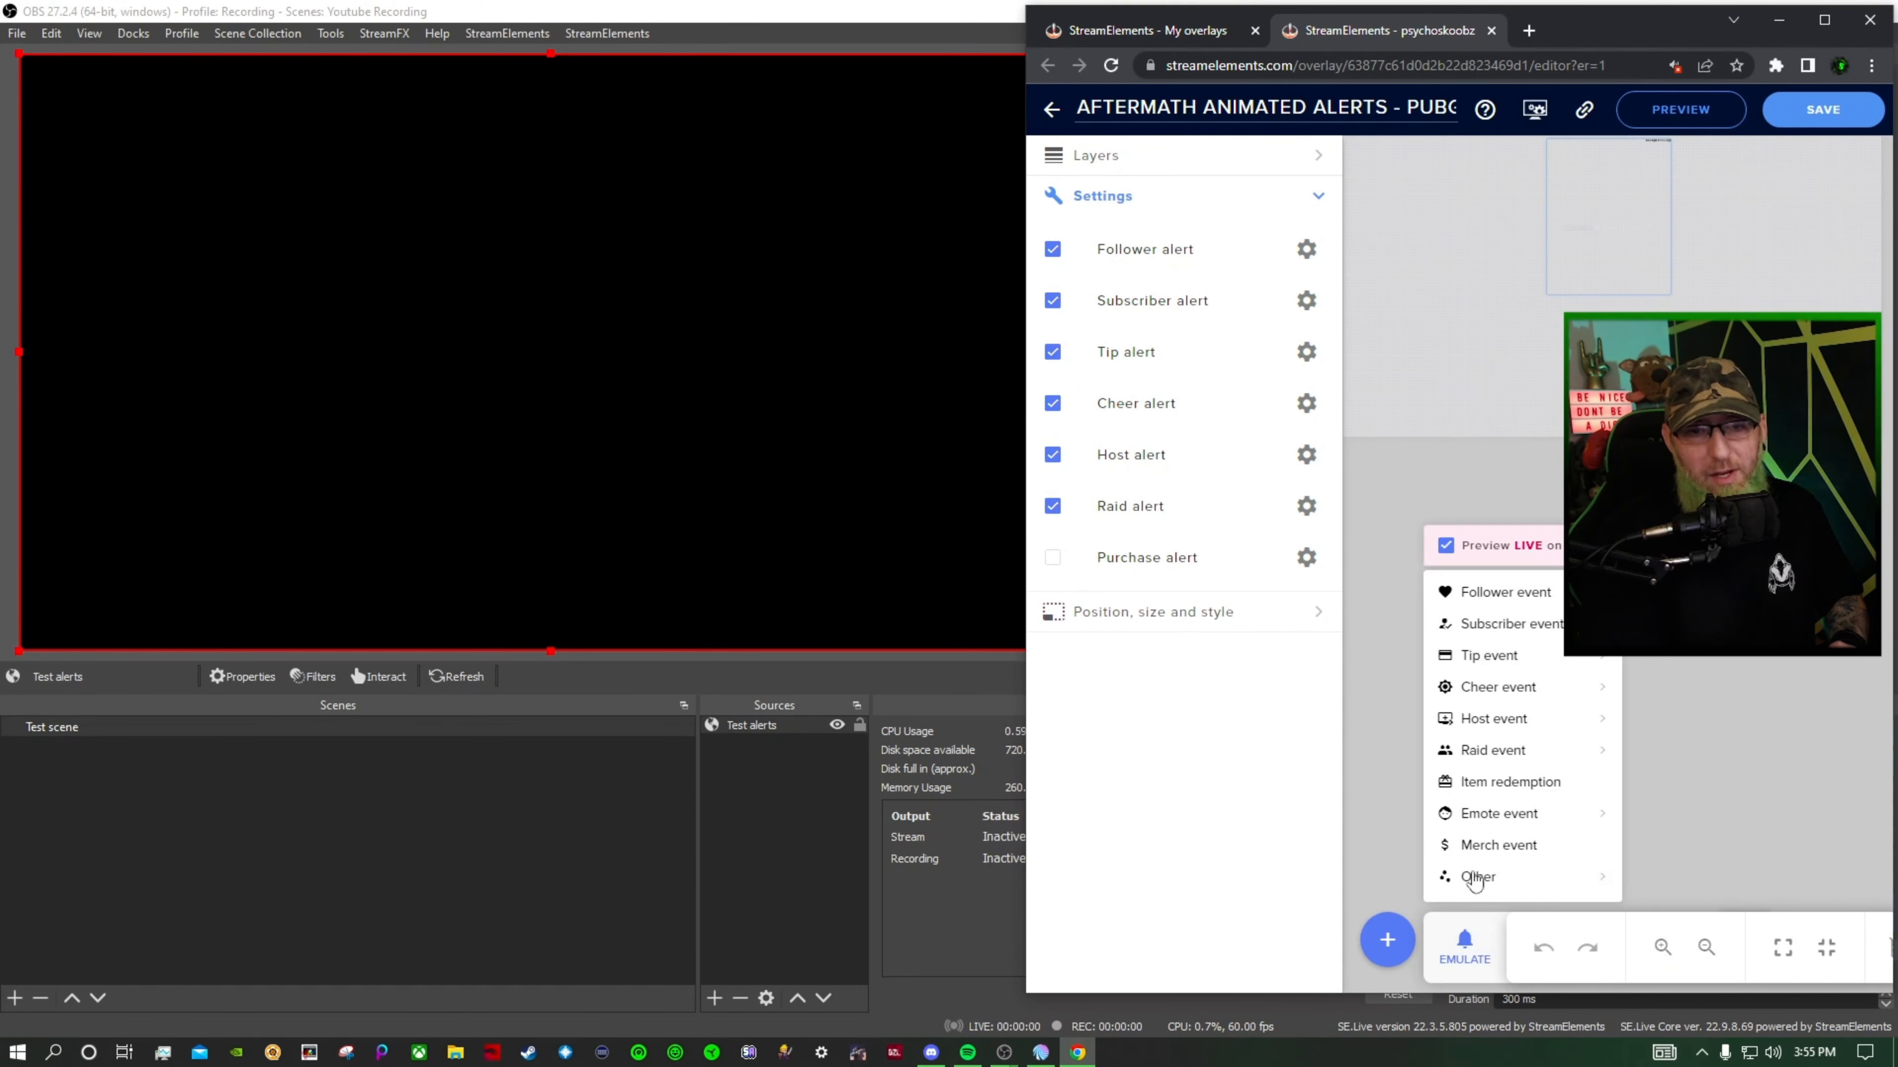
click(1524, 594)
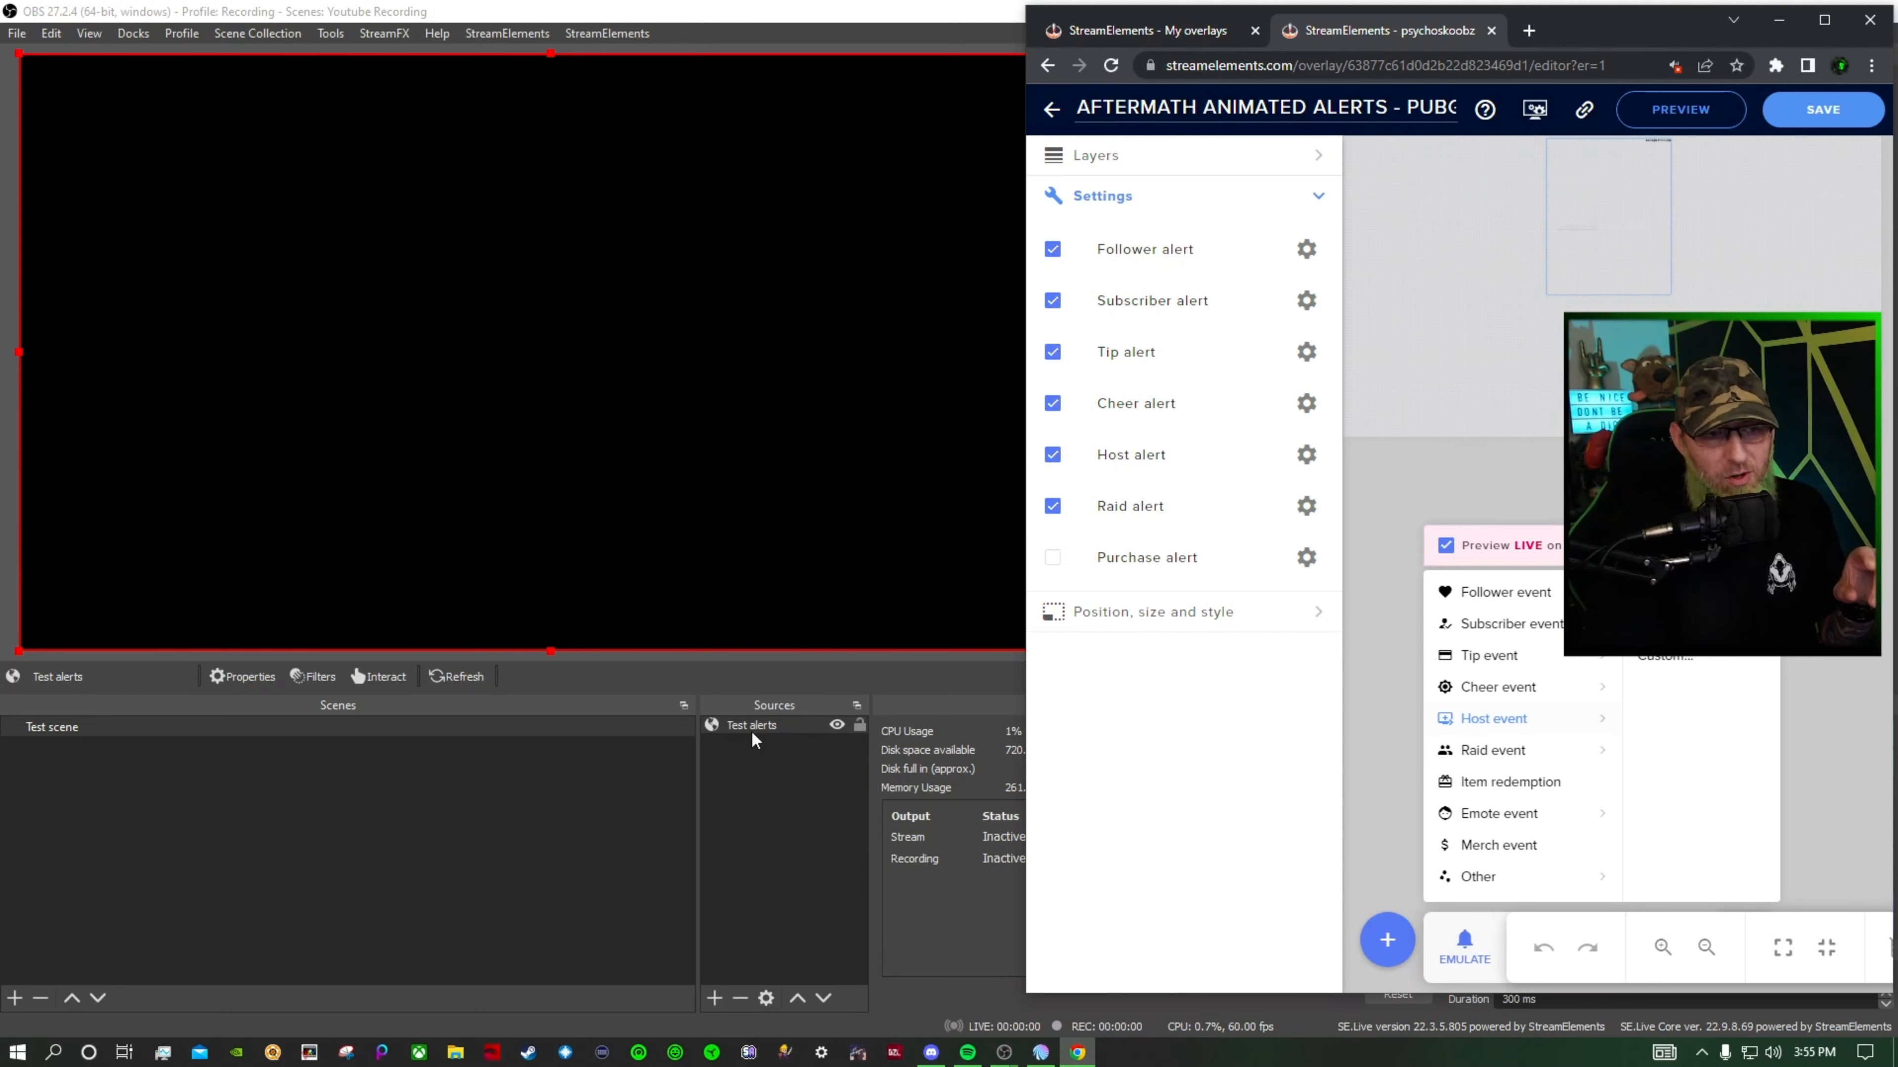
Switch to OBS and add a Crop/Pad effect filter with its default name to the Test alerts source
click(768, 725)
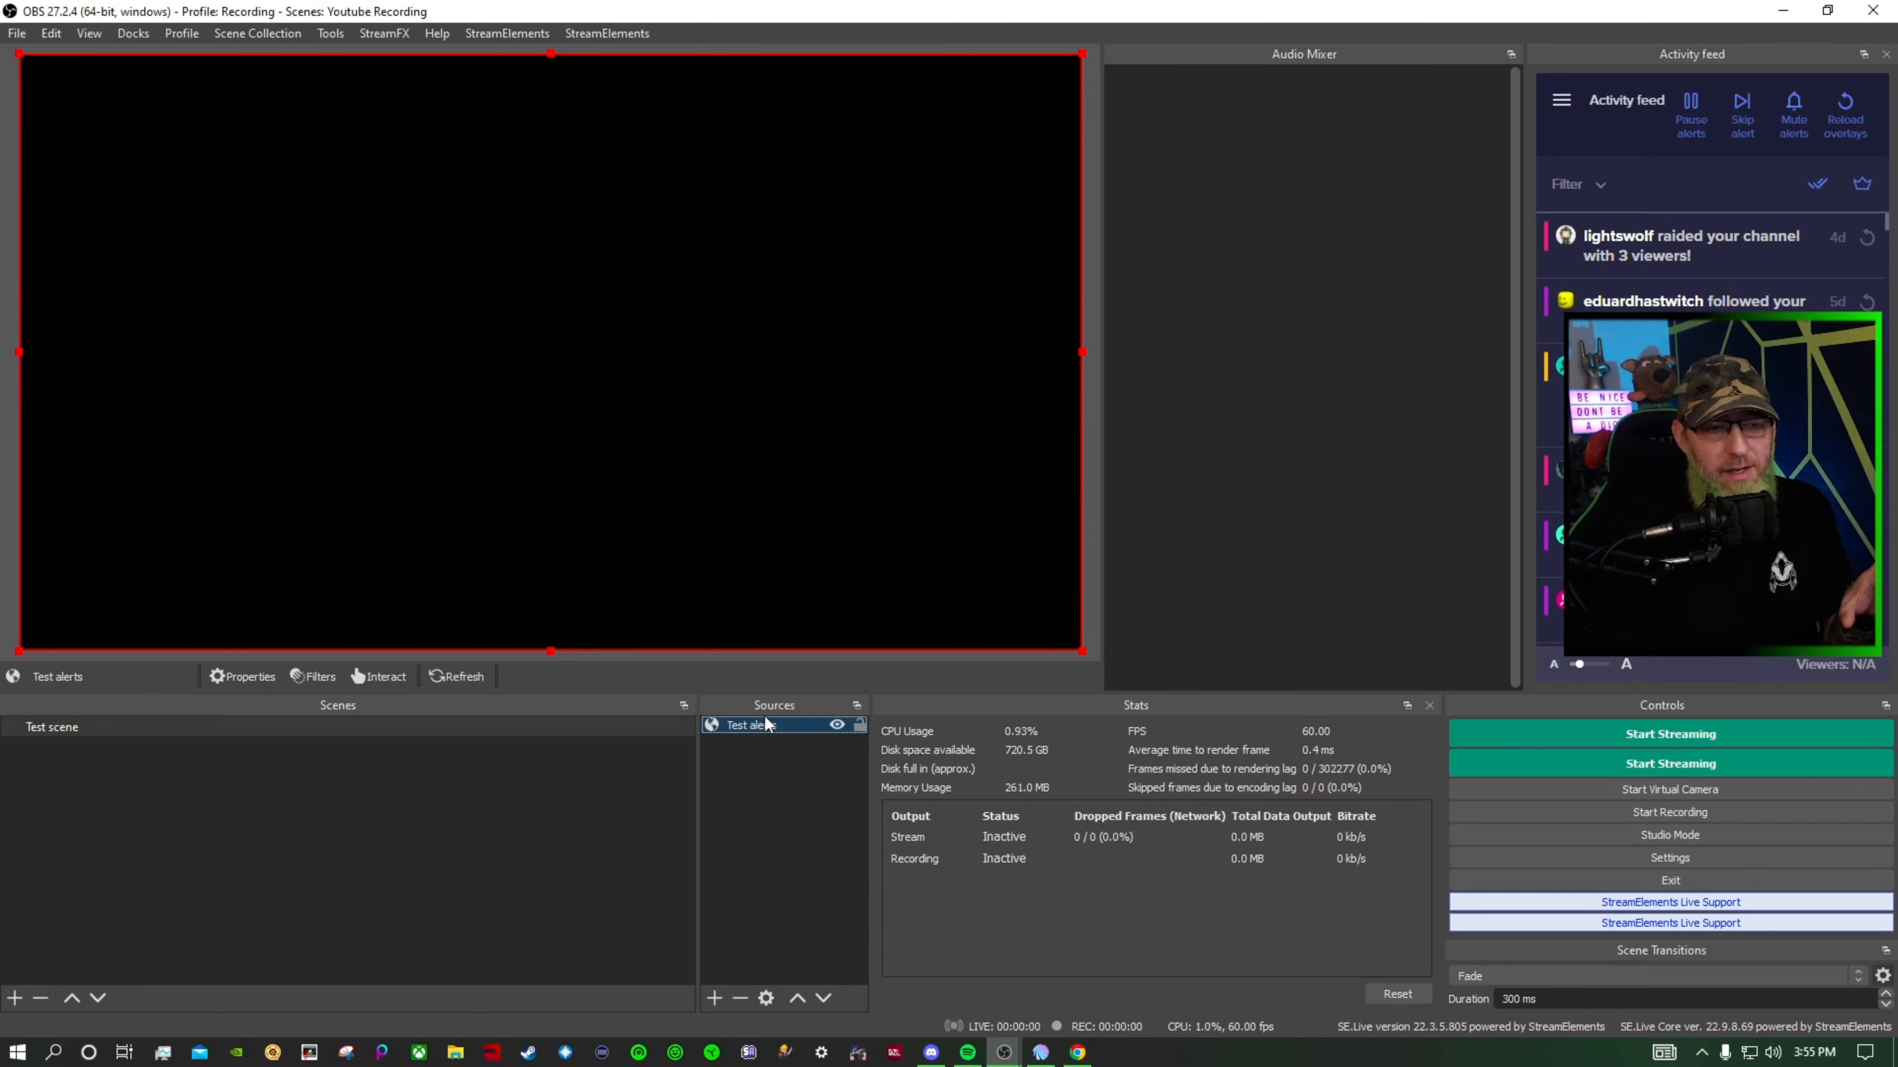
right_click(770, 727)
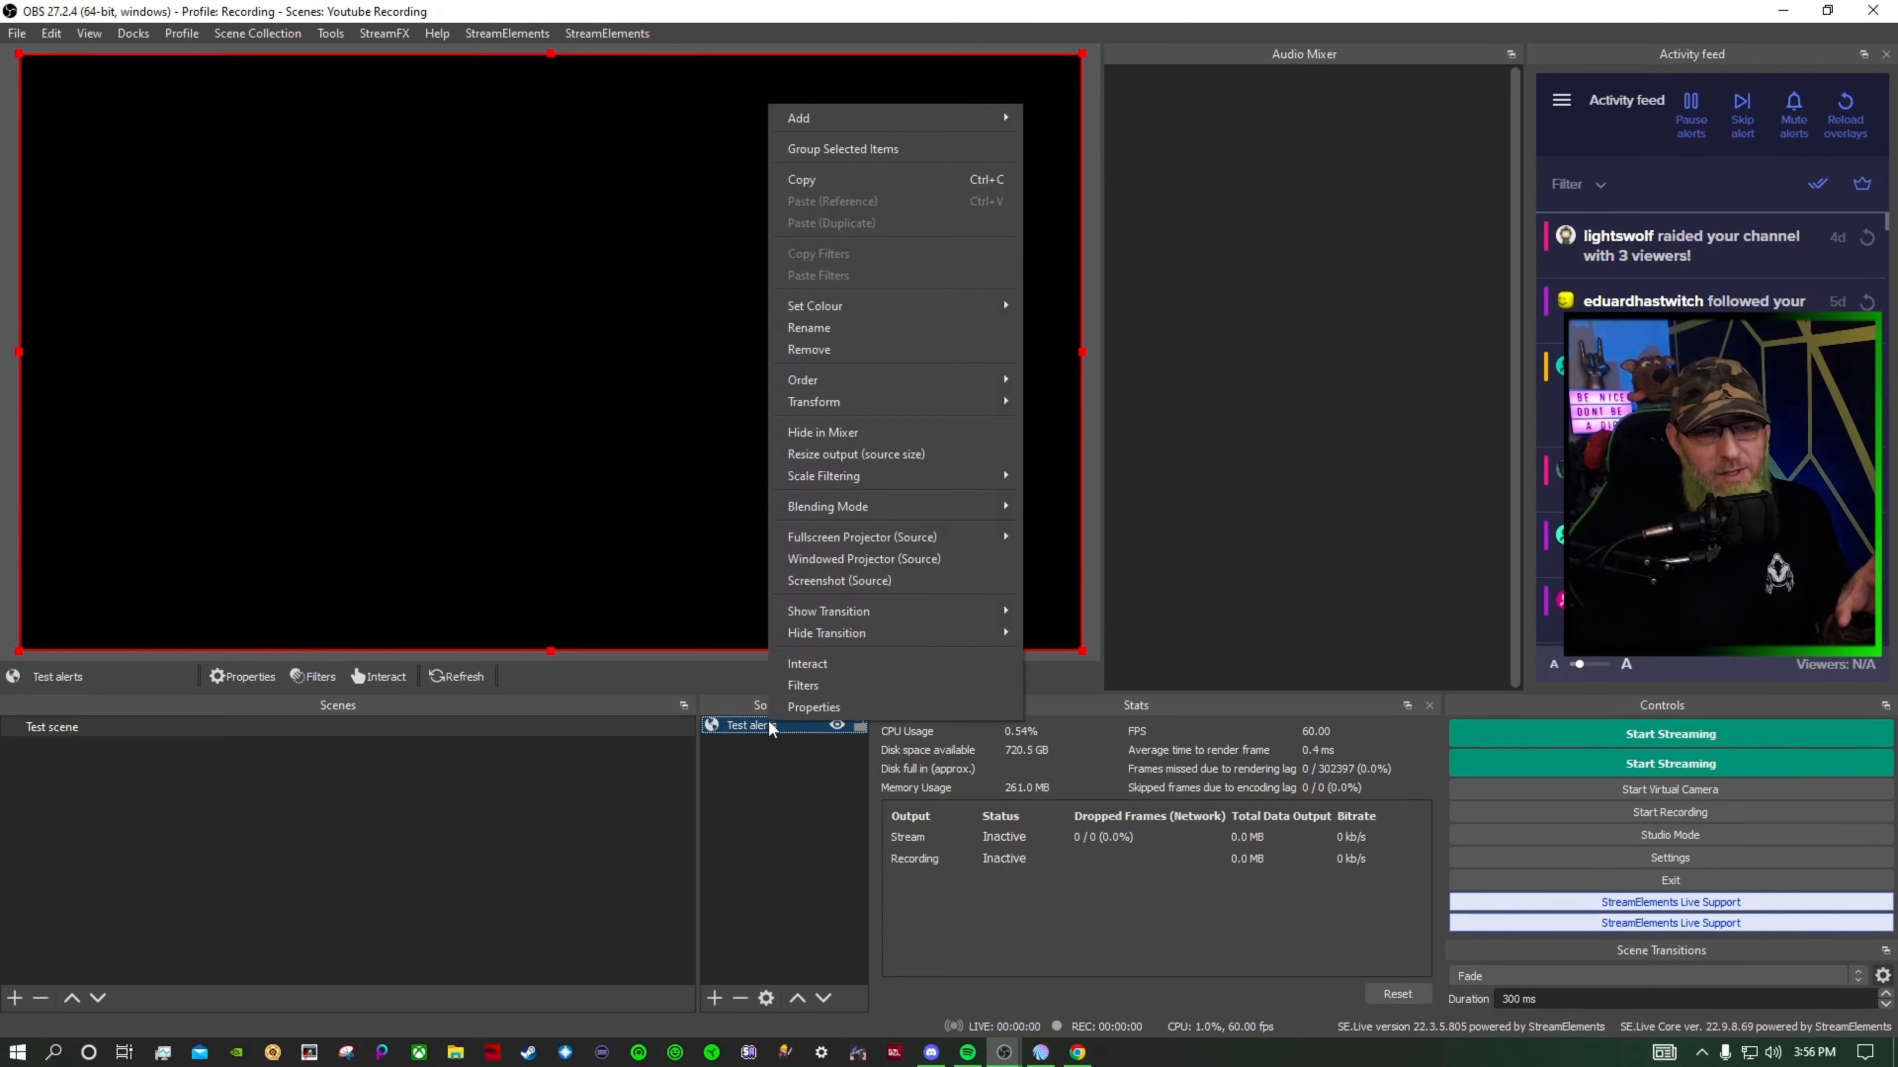
click(825, 686)
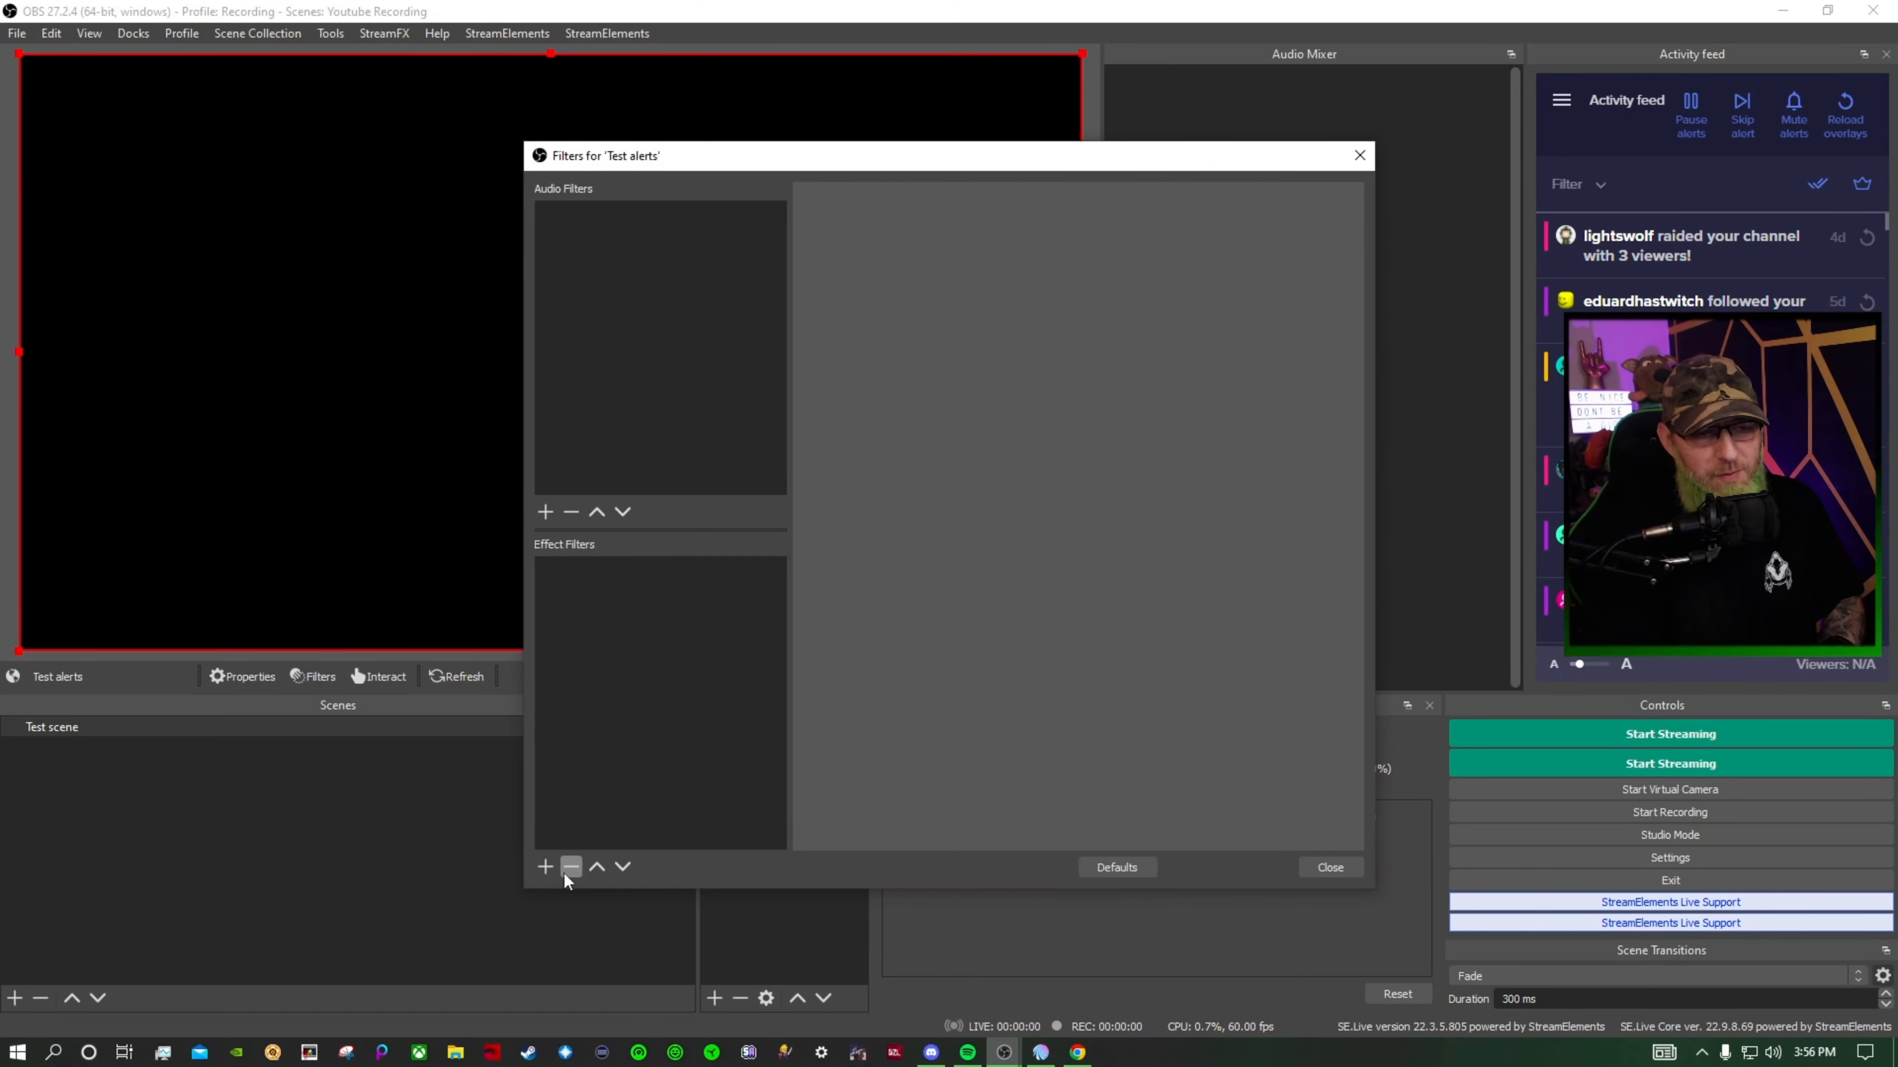
click(546, 867)
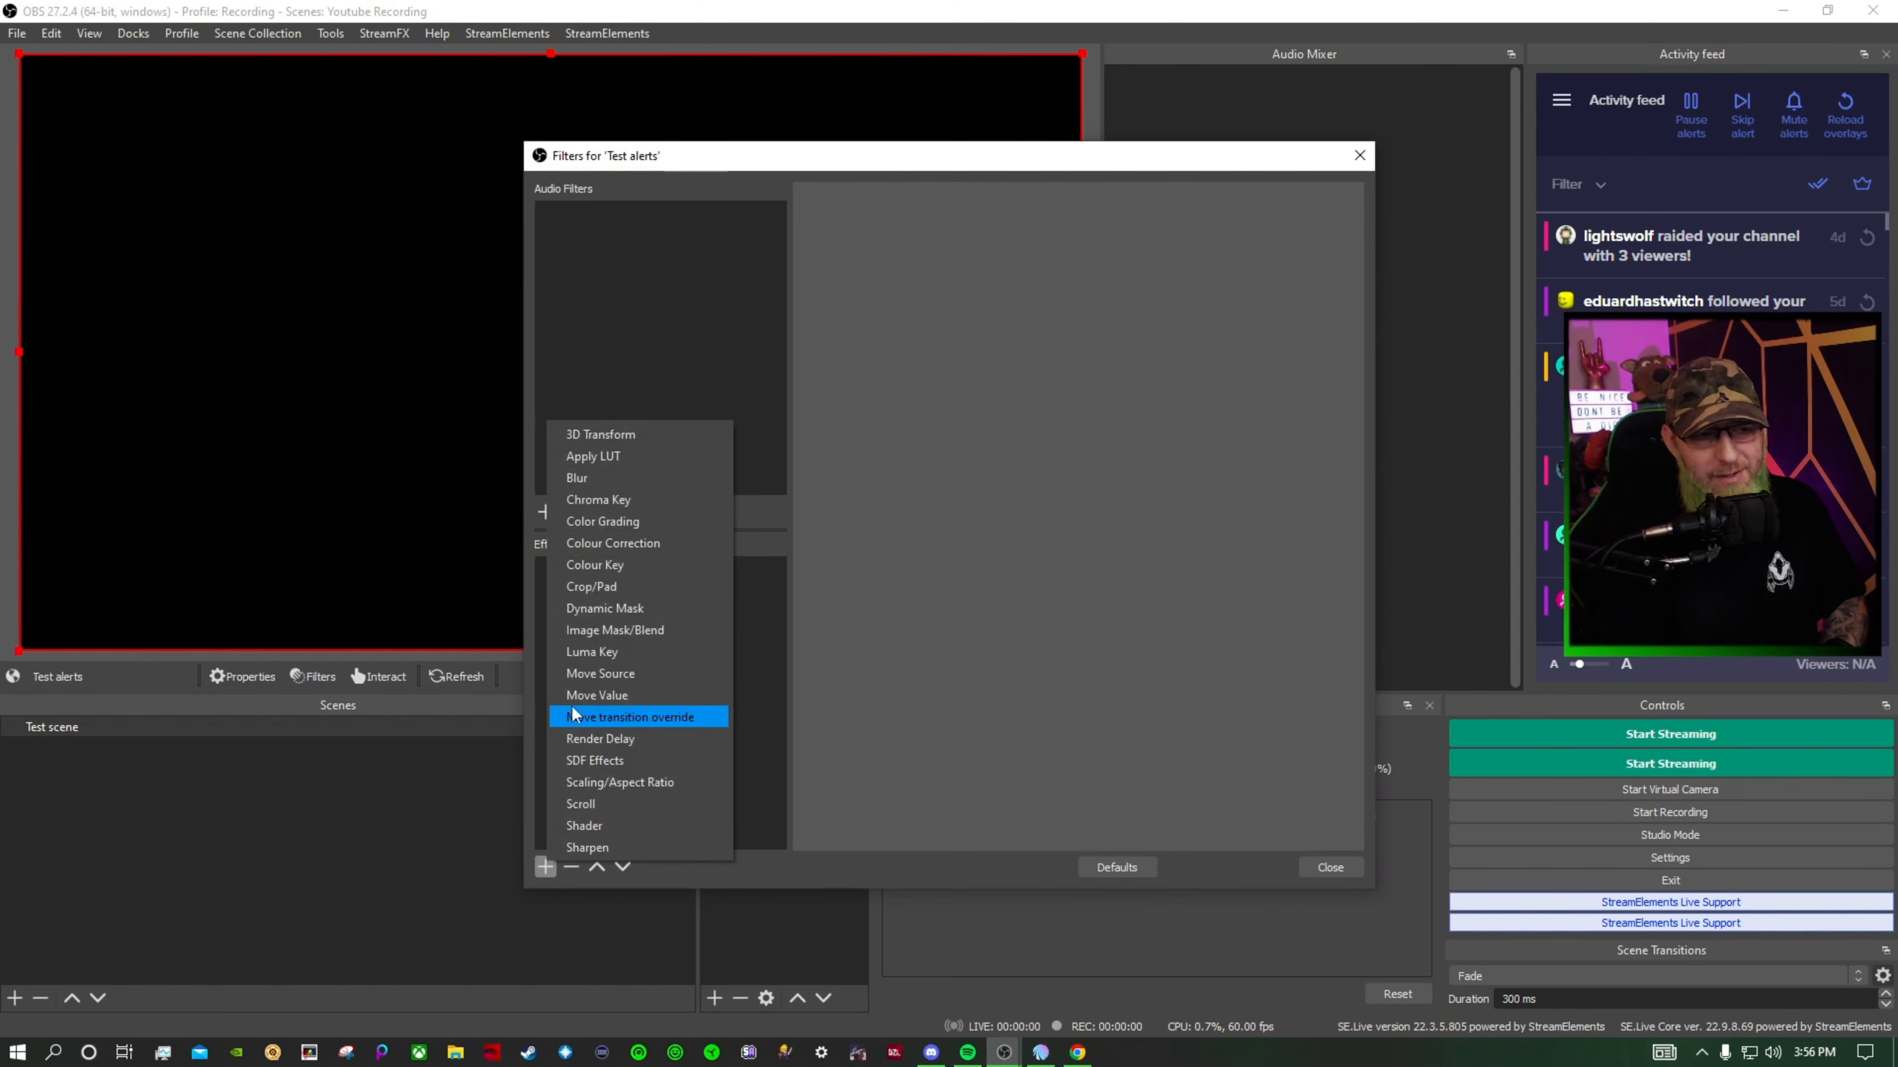
click(594, 590)
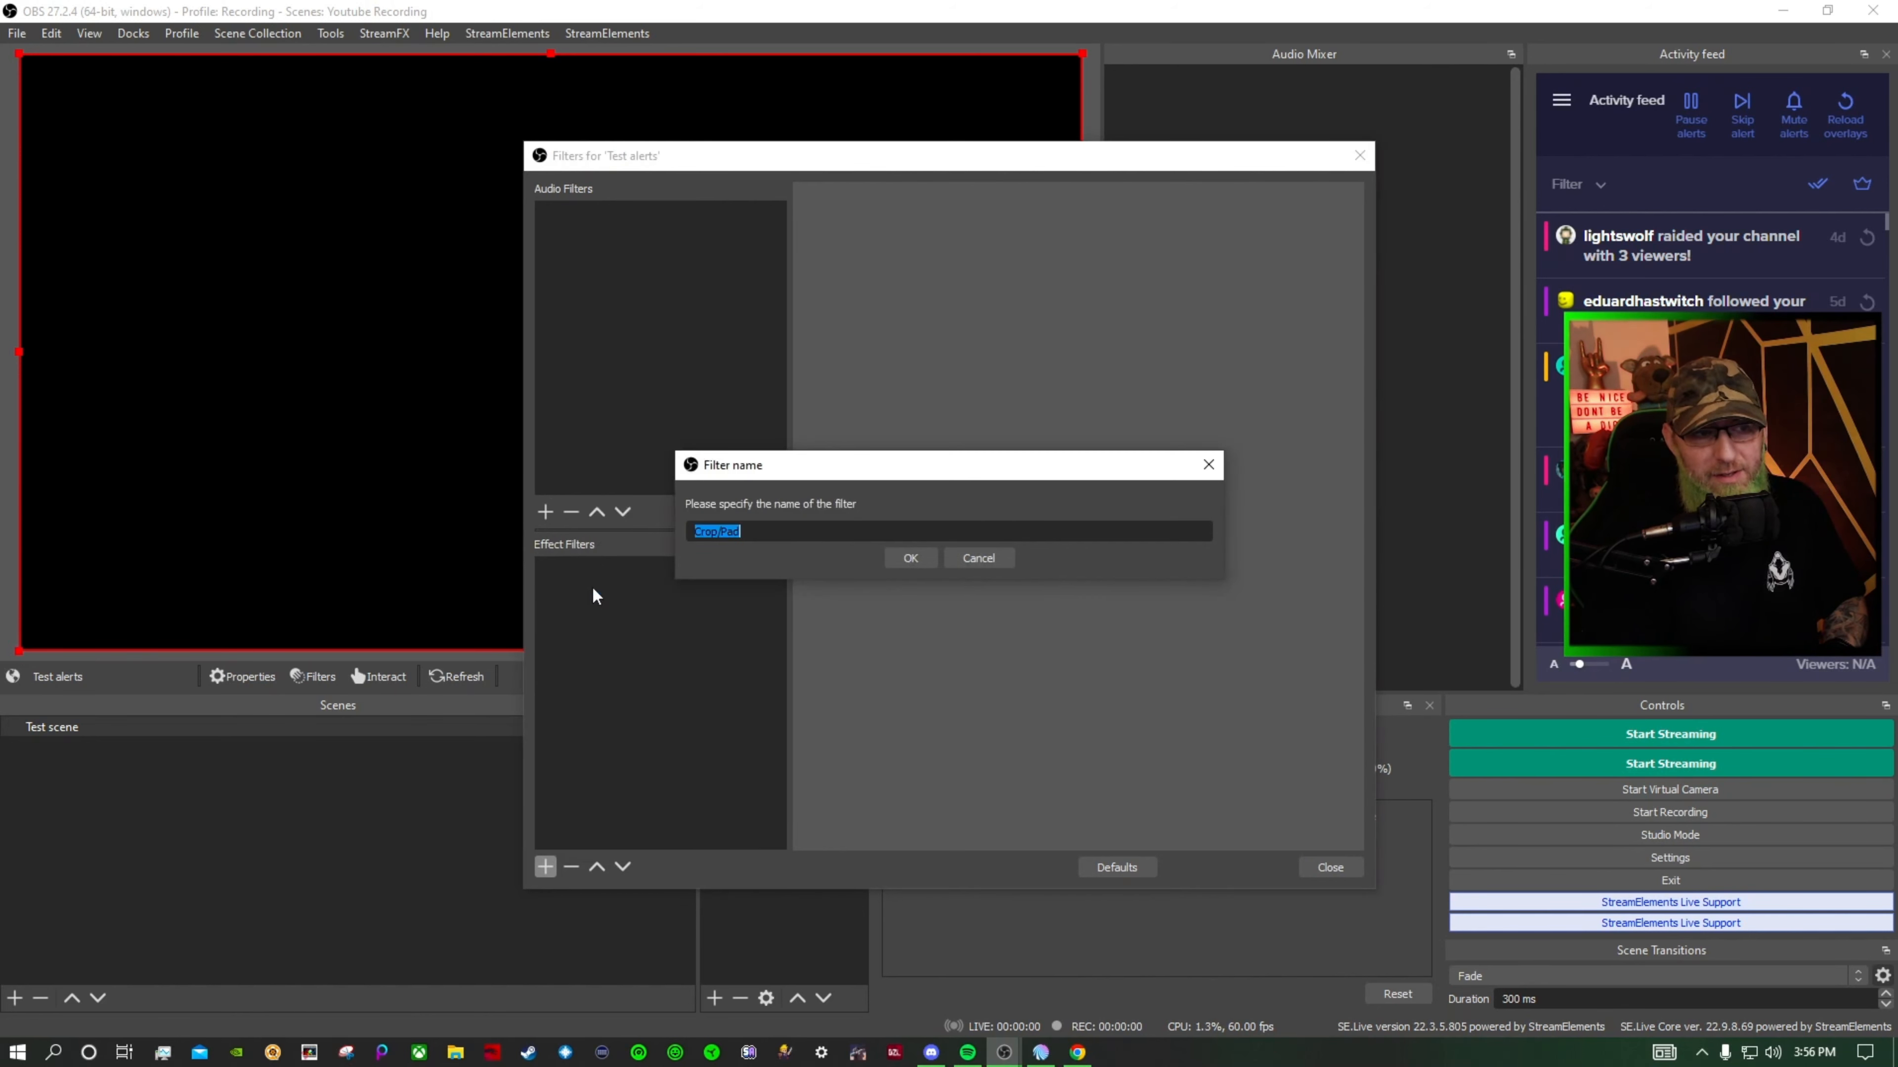
click(910, 559)
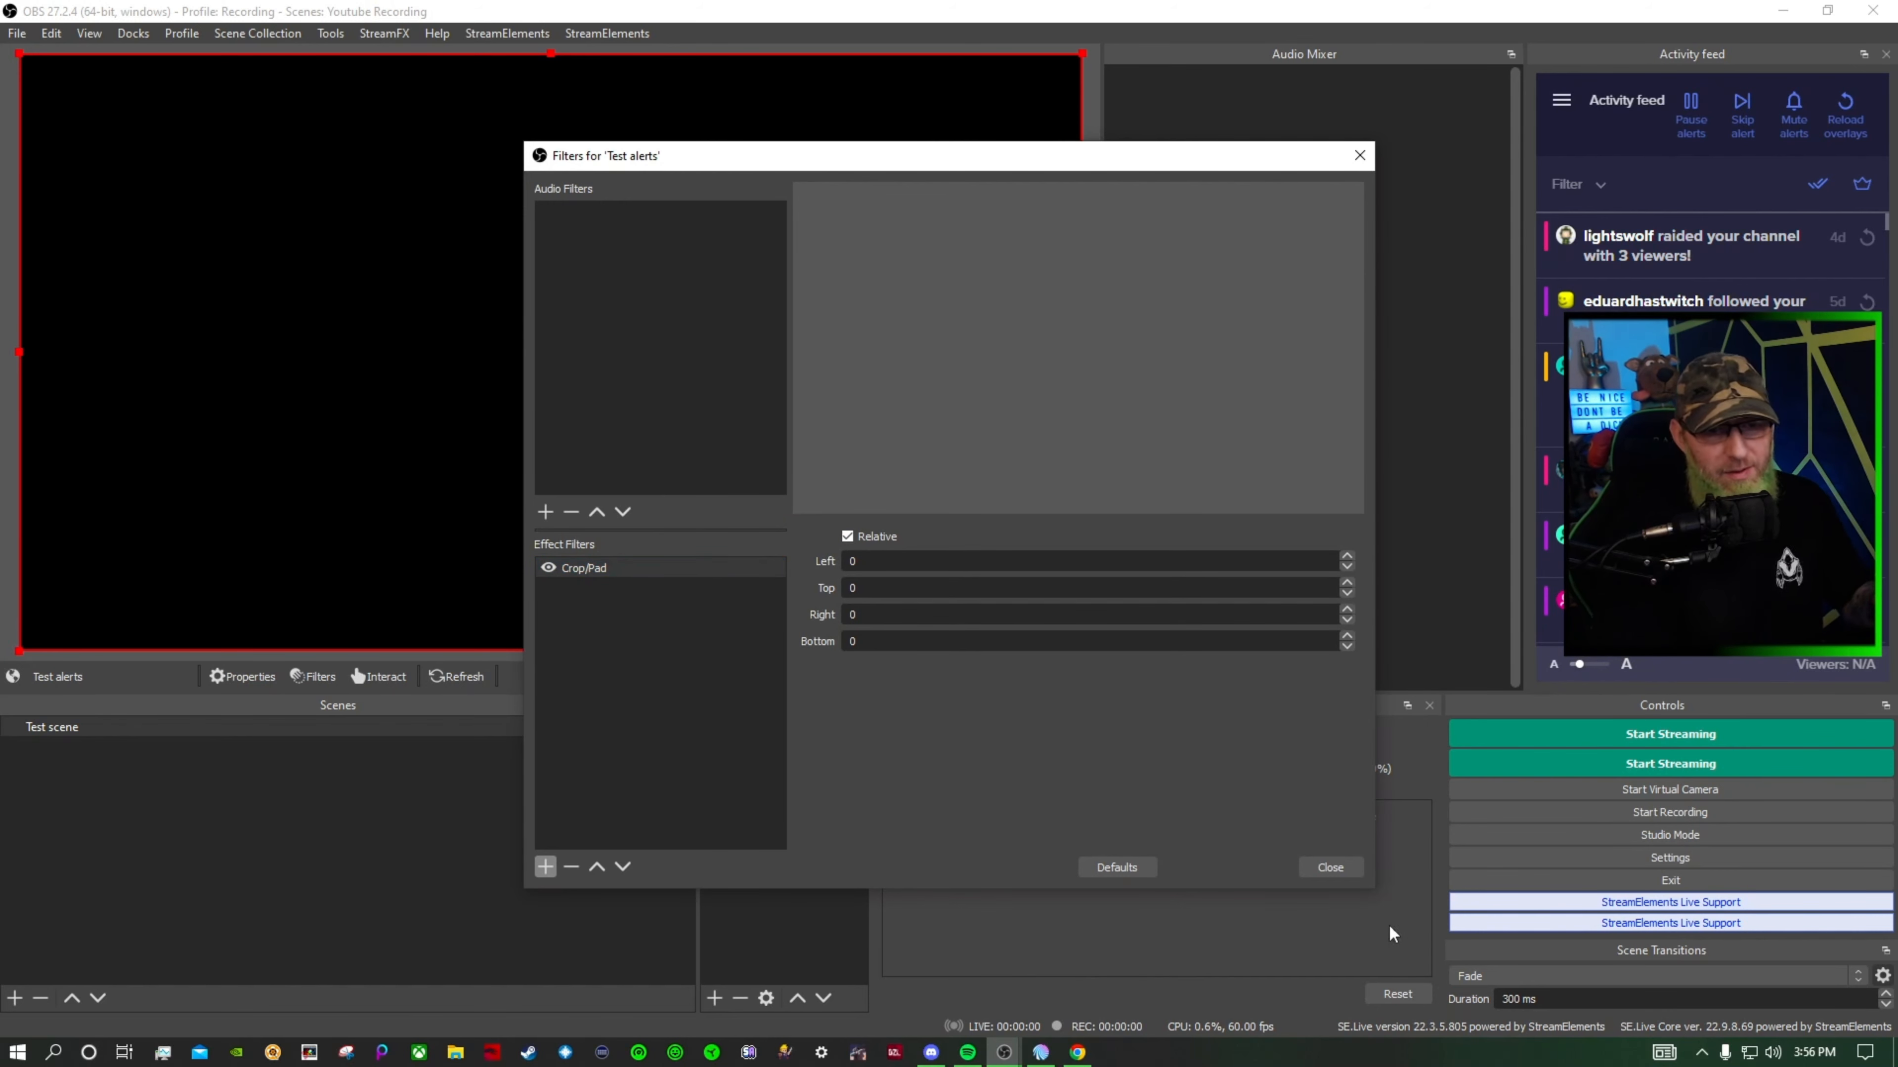
Emulate a follower event in Chrome and set the Crop/Pad filter to crop 500 from the left, 500 from the right and 600 from the bottom
drag(1094, 157, 578, 303)
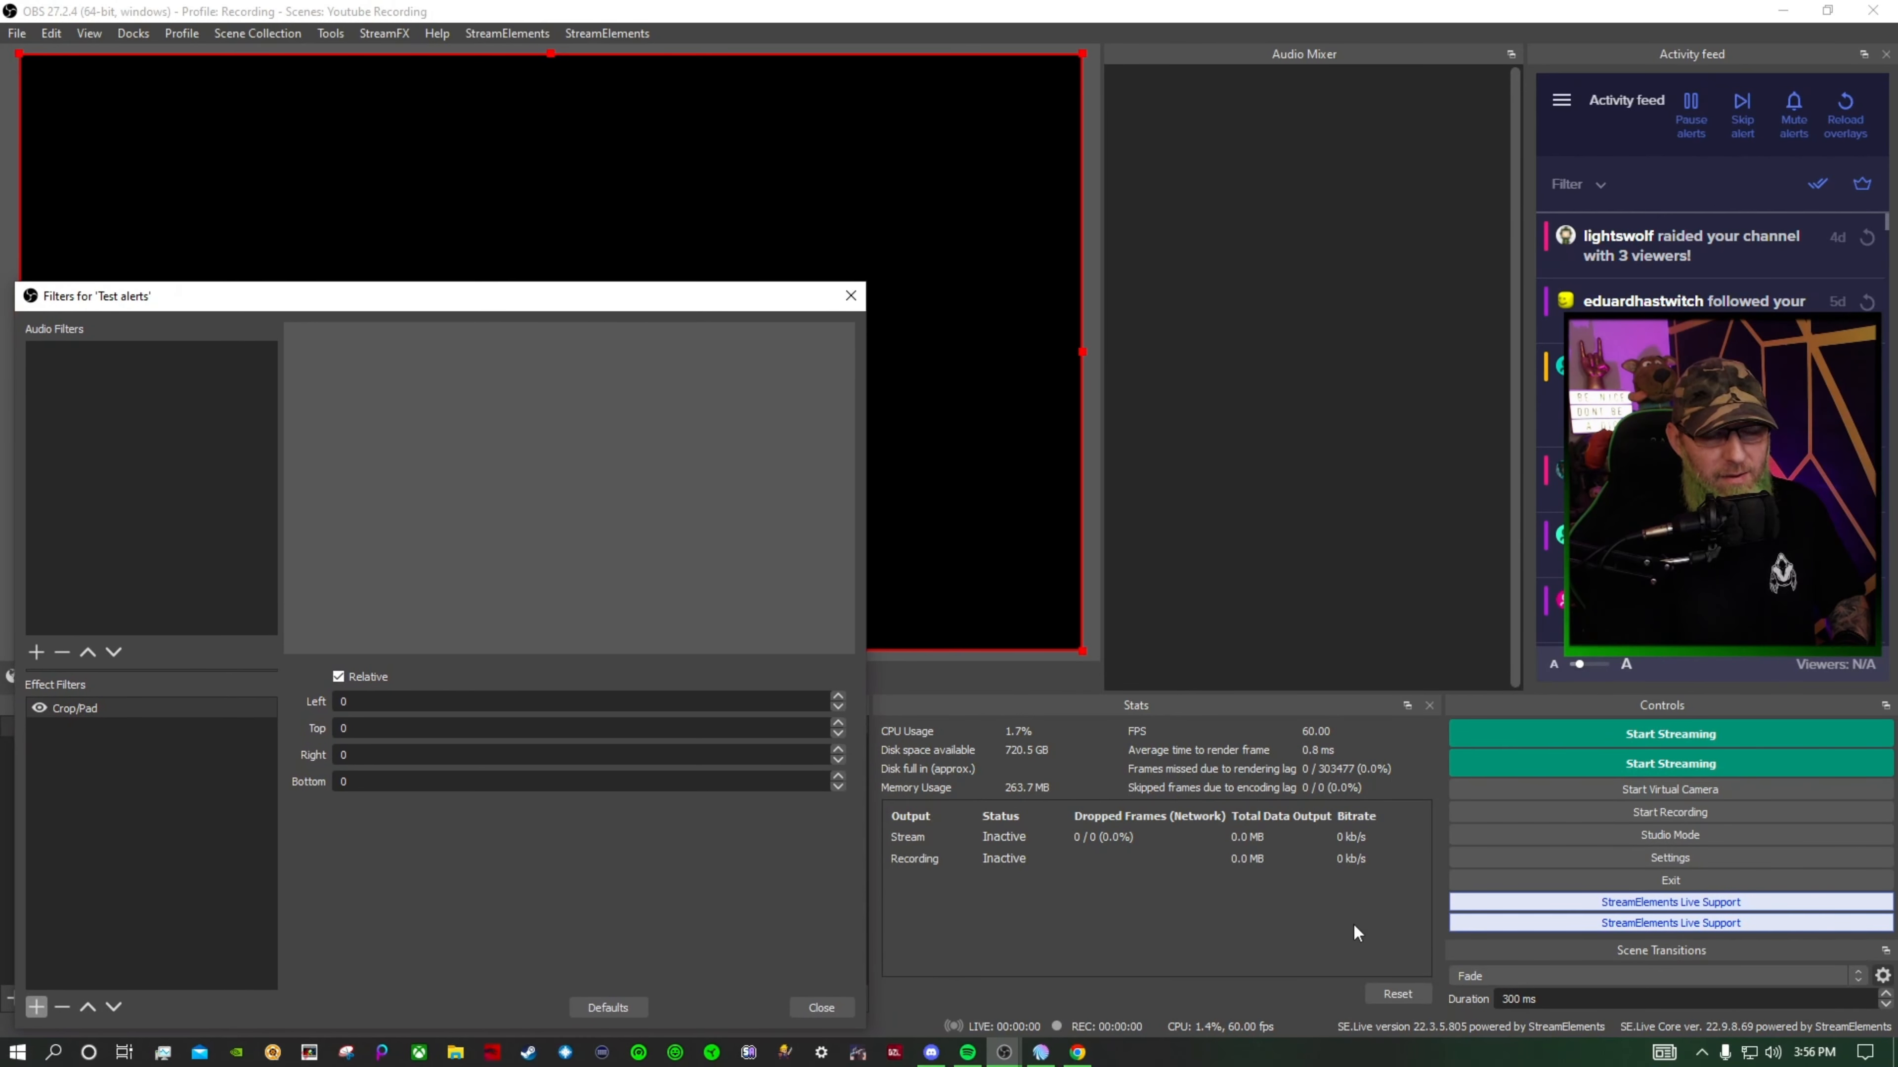
click(1076, 1053)
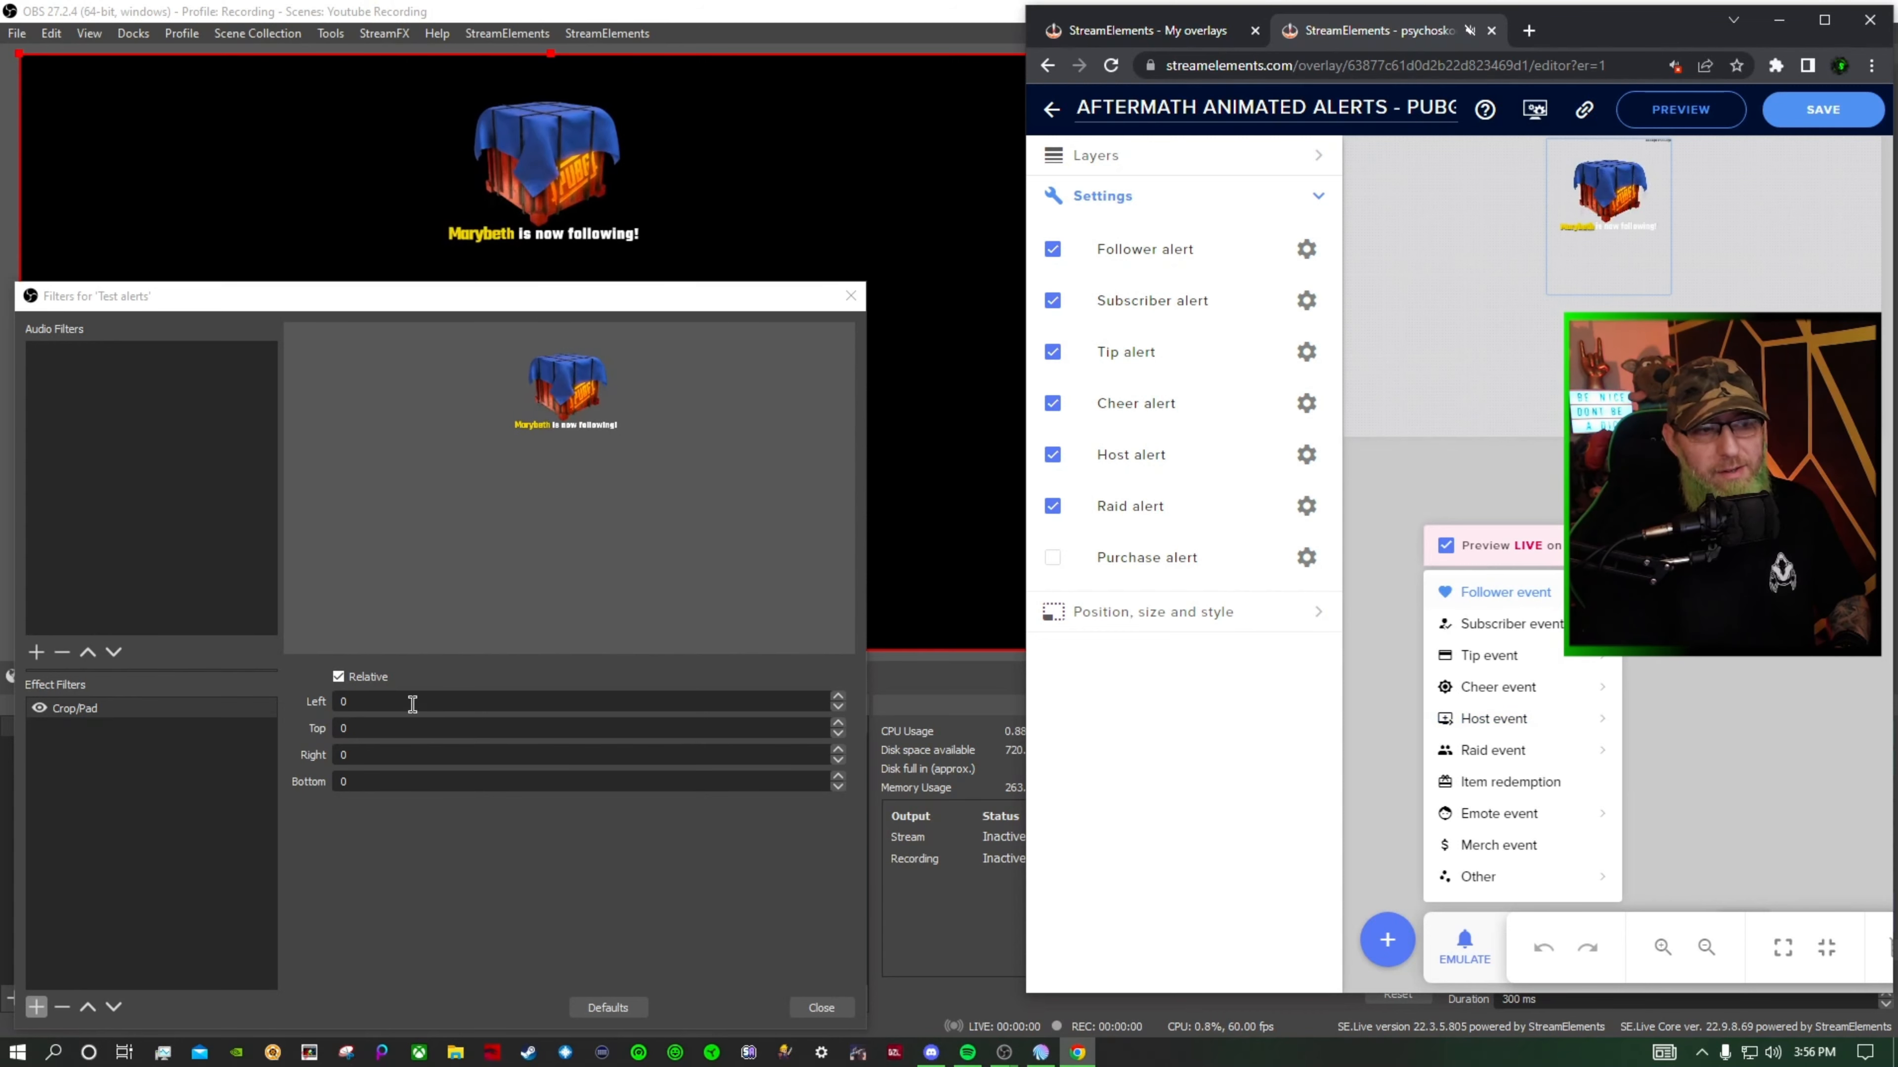
click(372, 701)
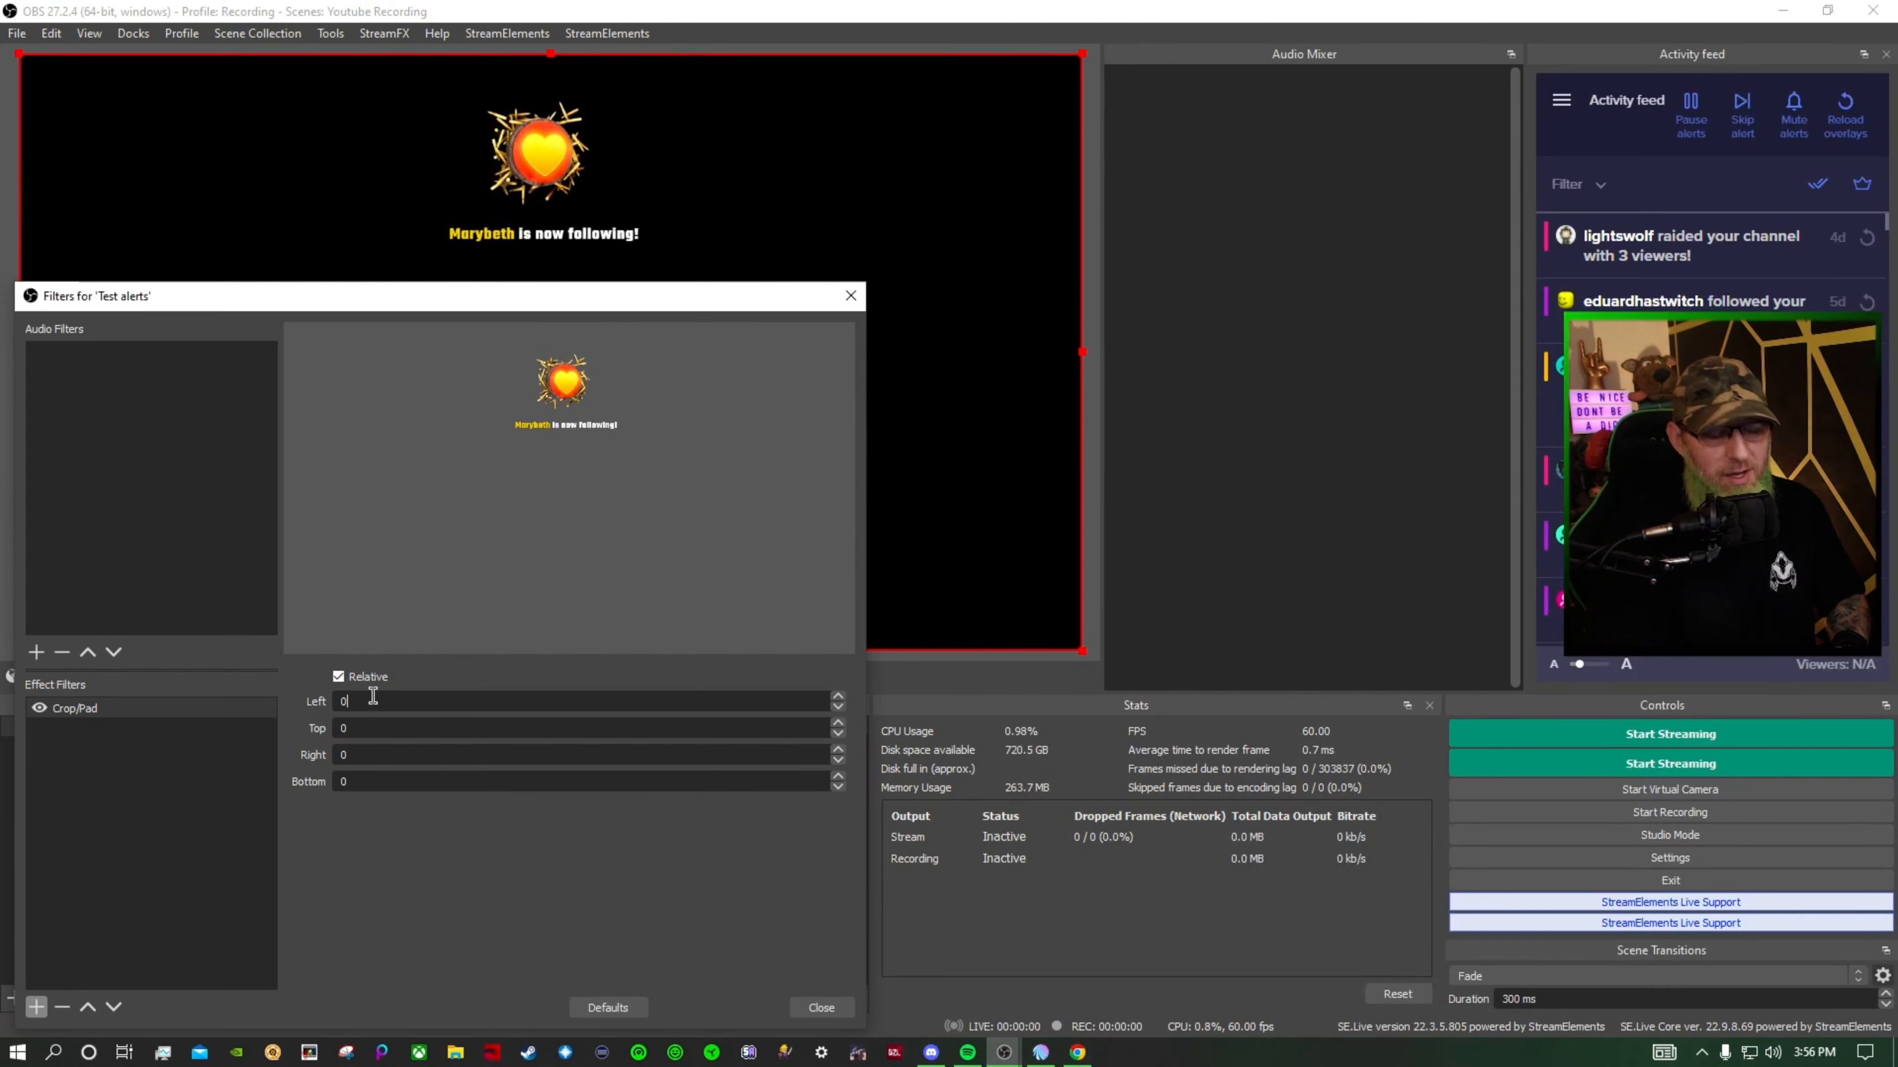
text(500)
click(375, 755)
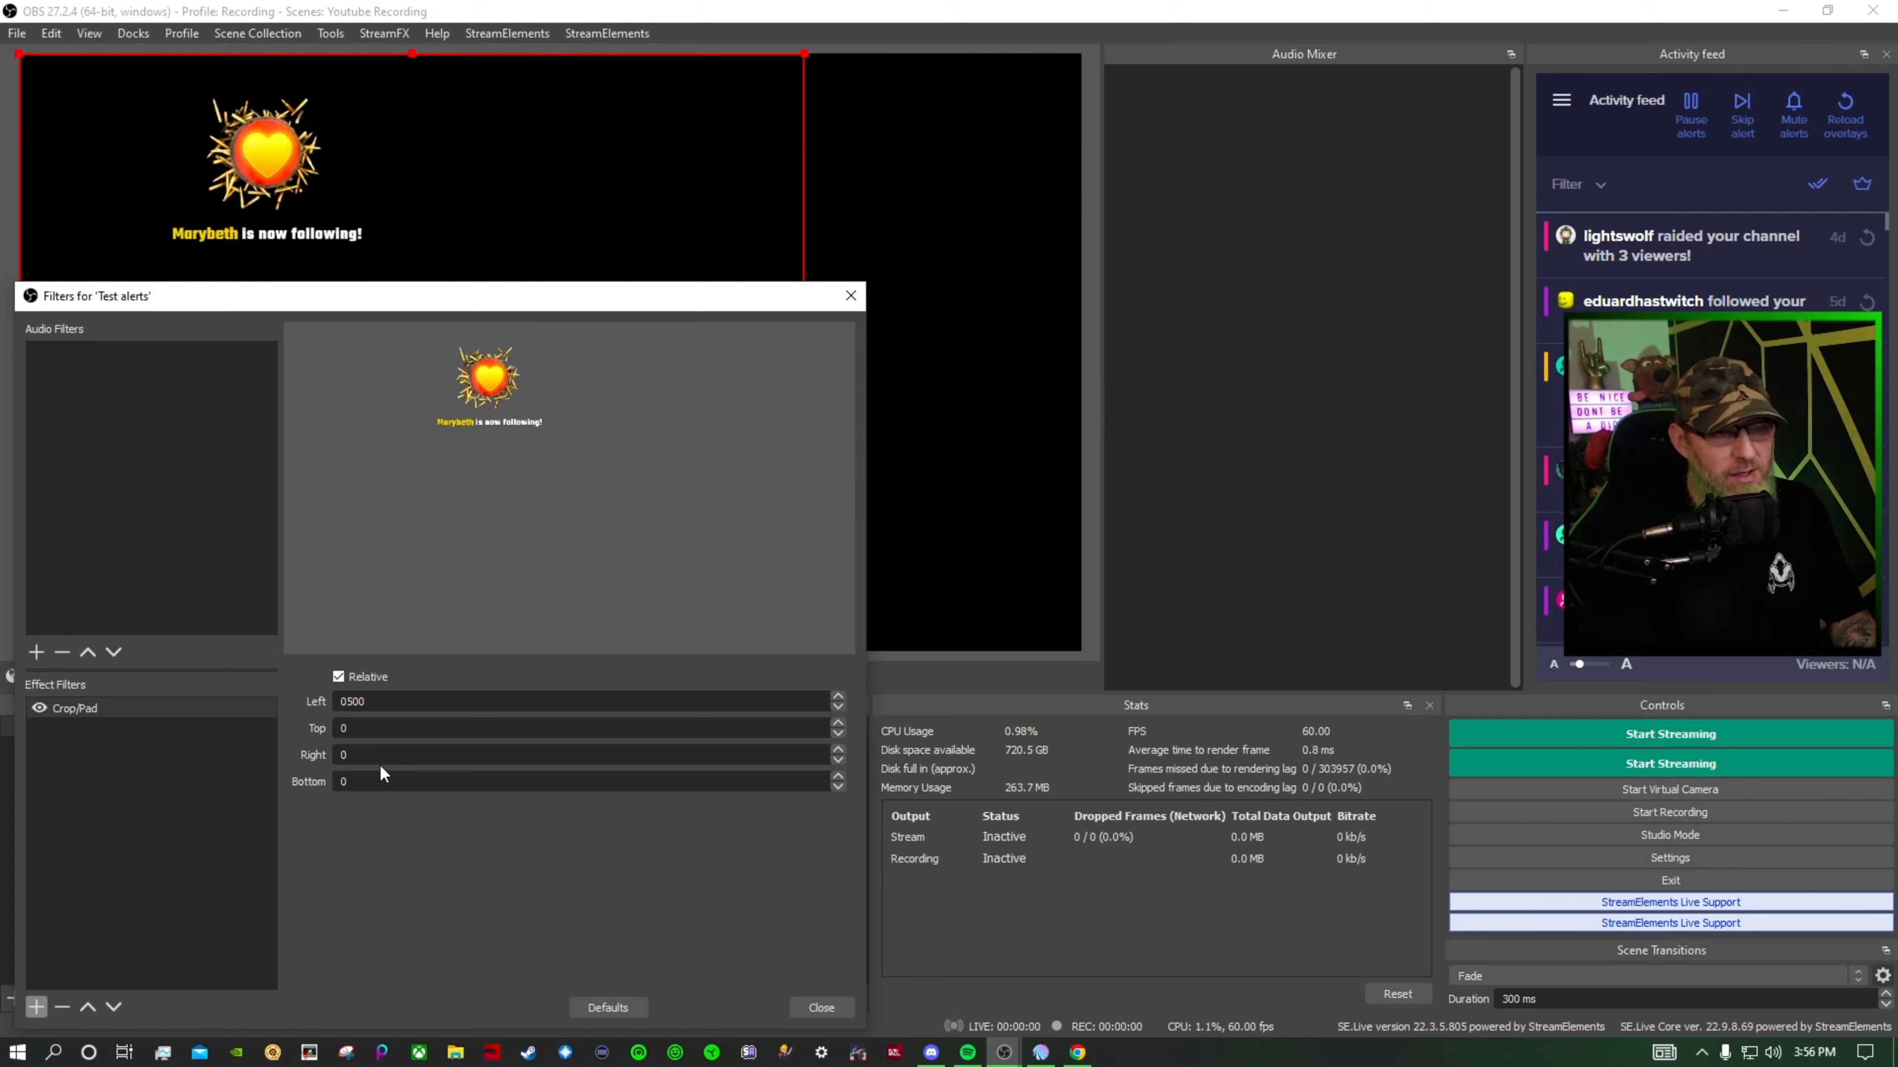
text(500)
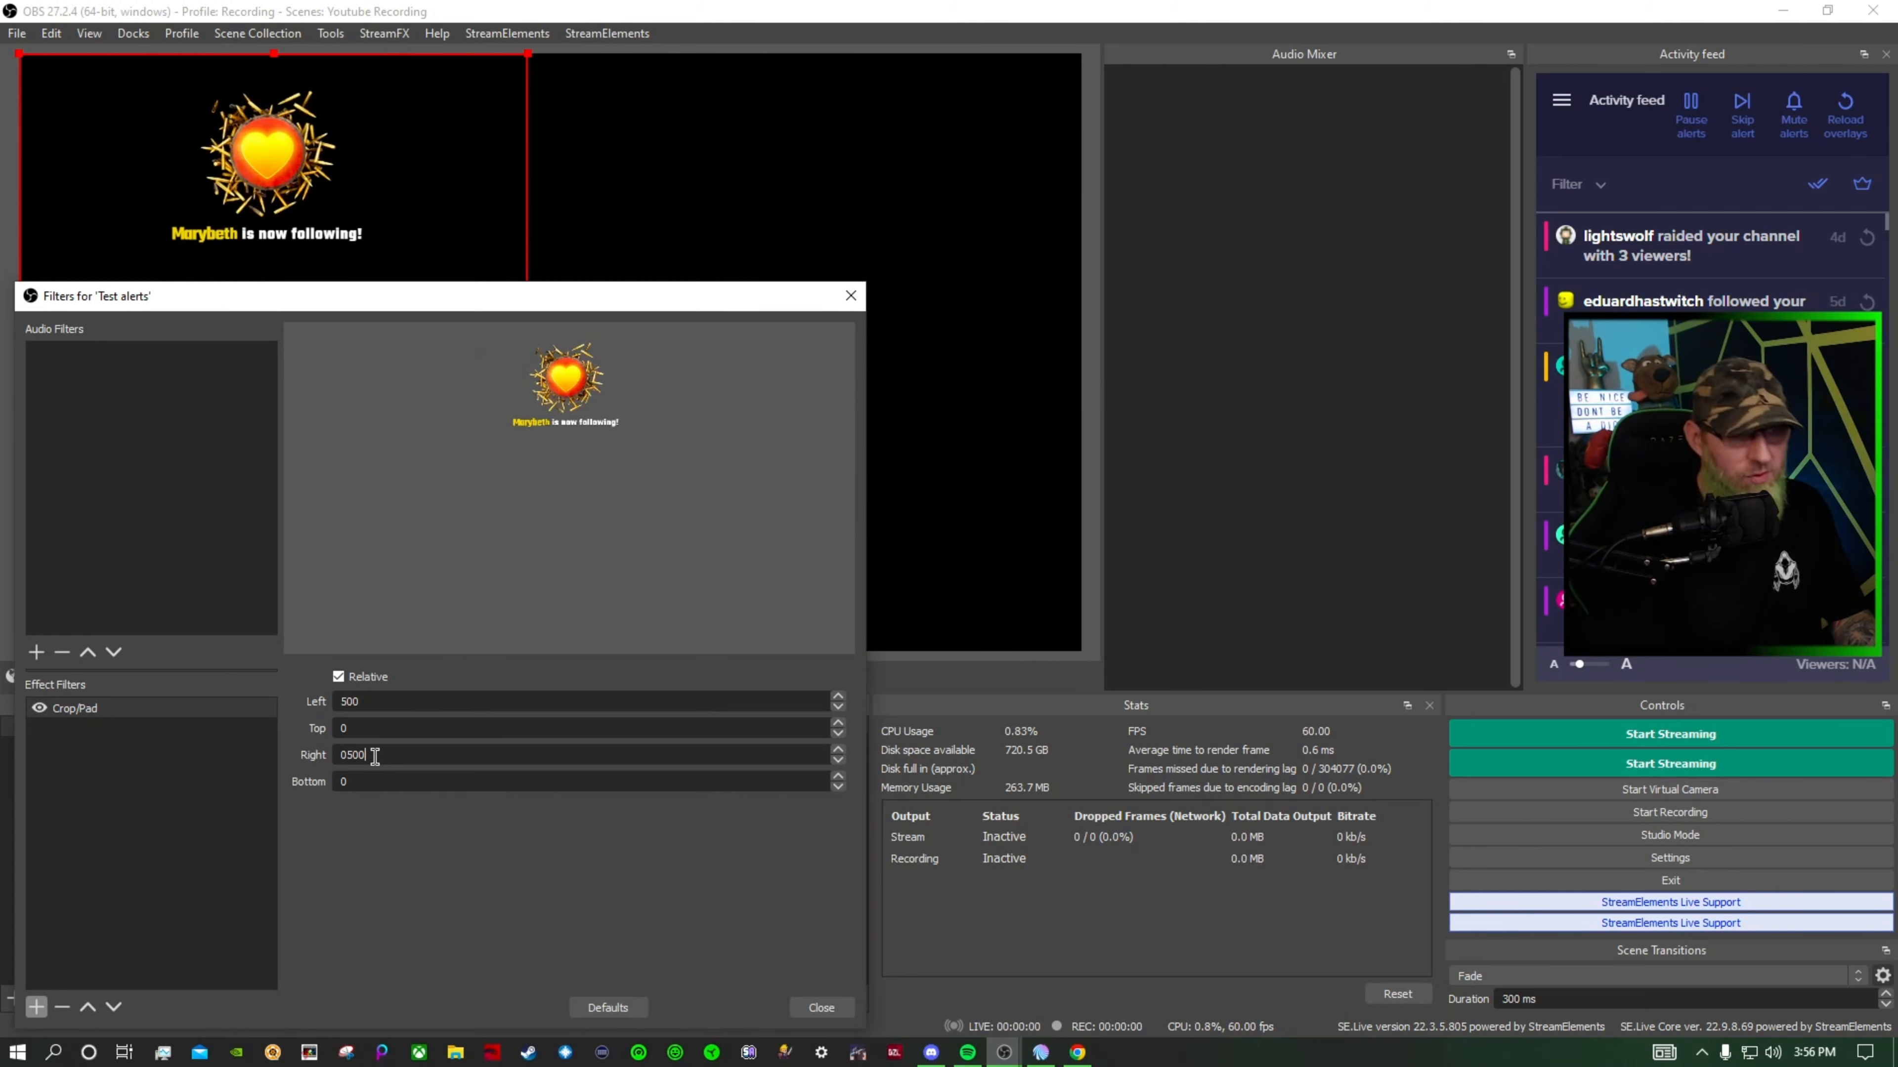
click(362, 780)
text(60)
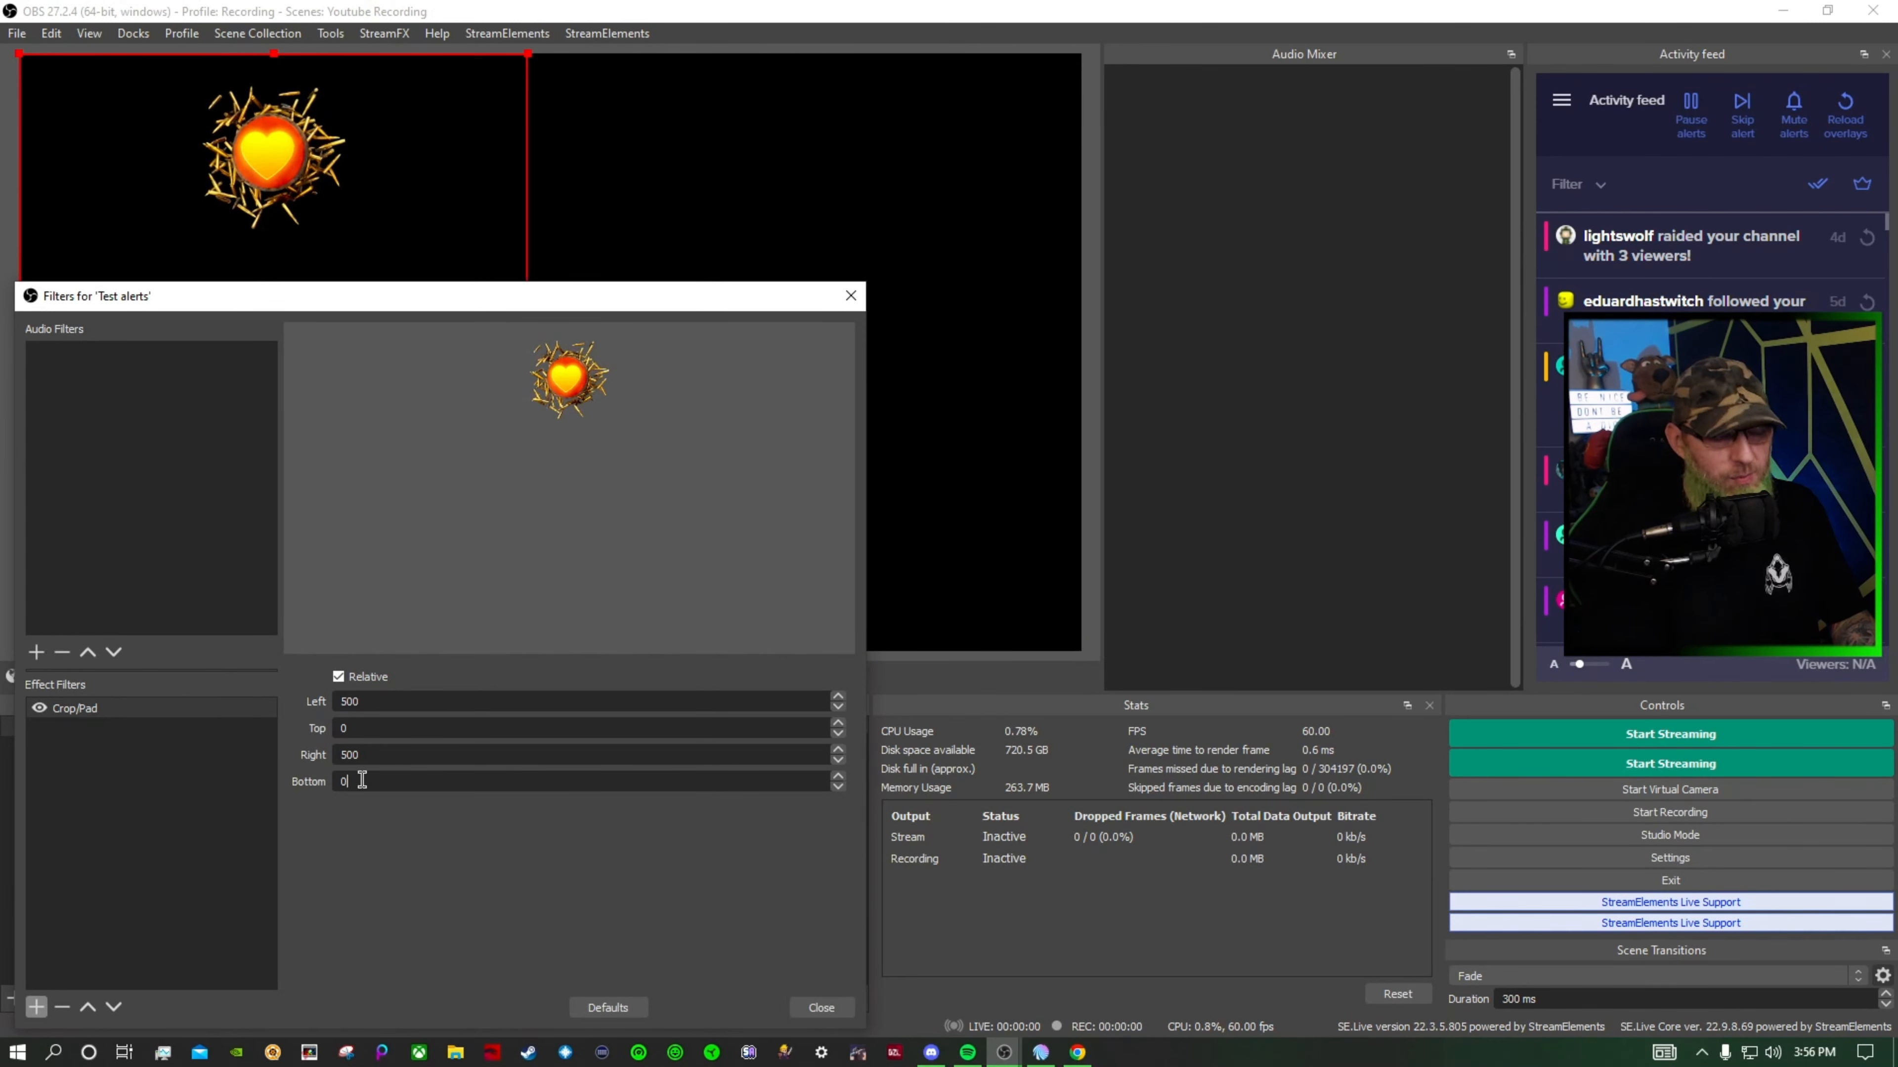
text(0)
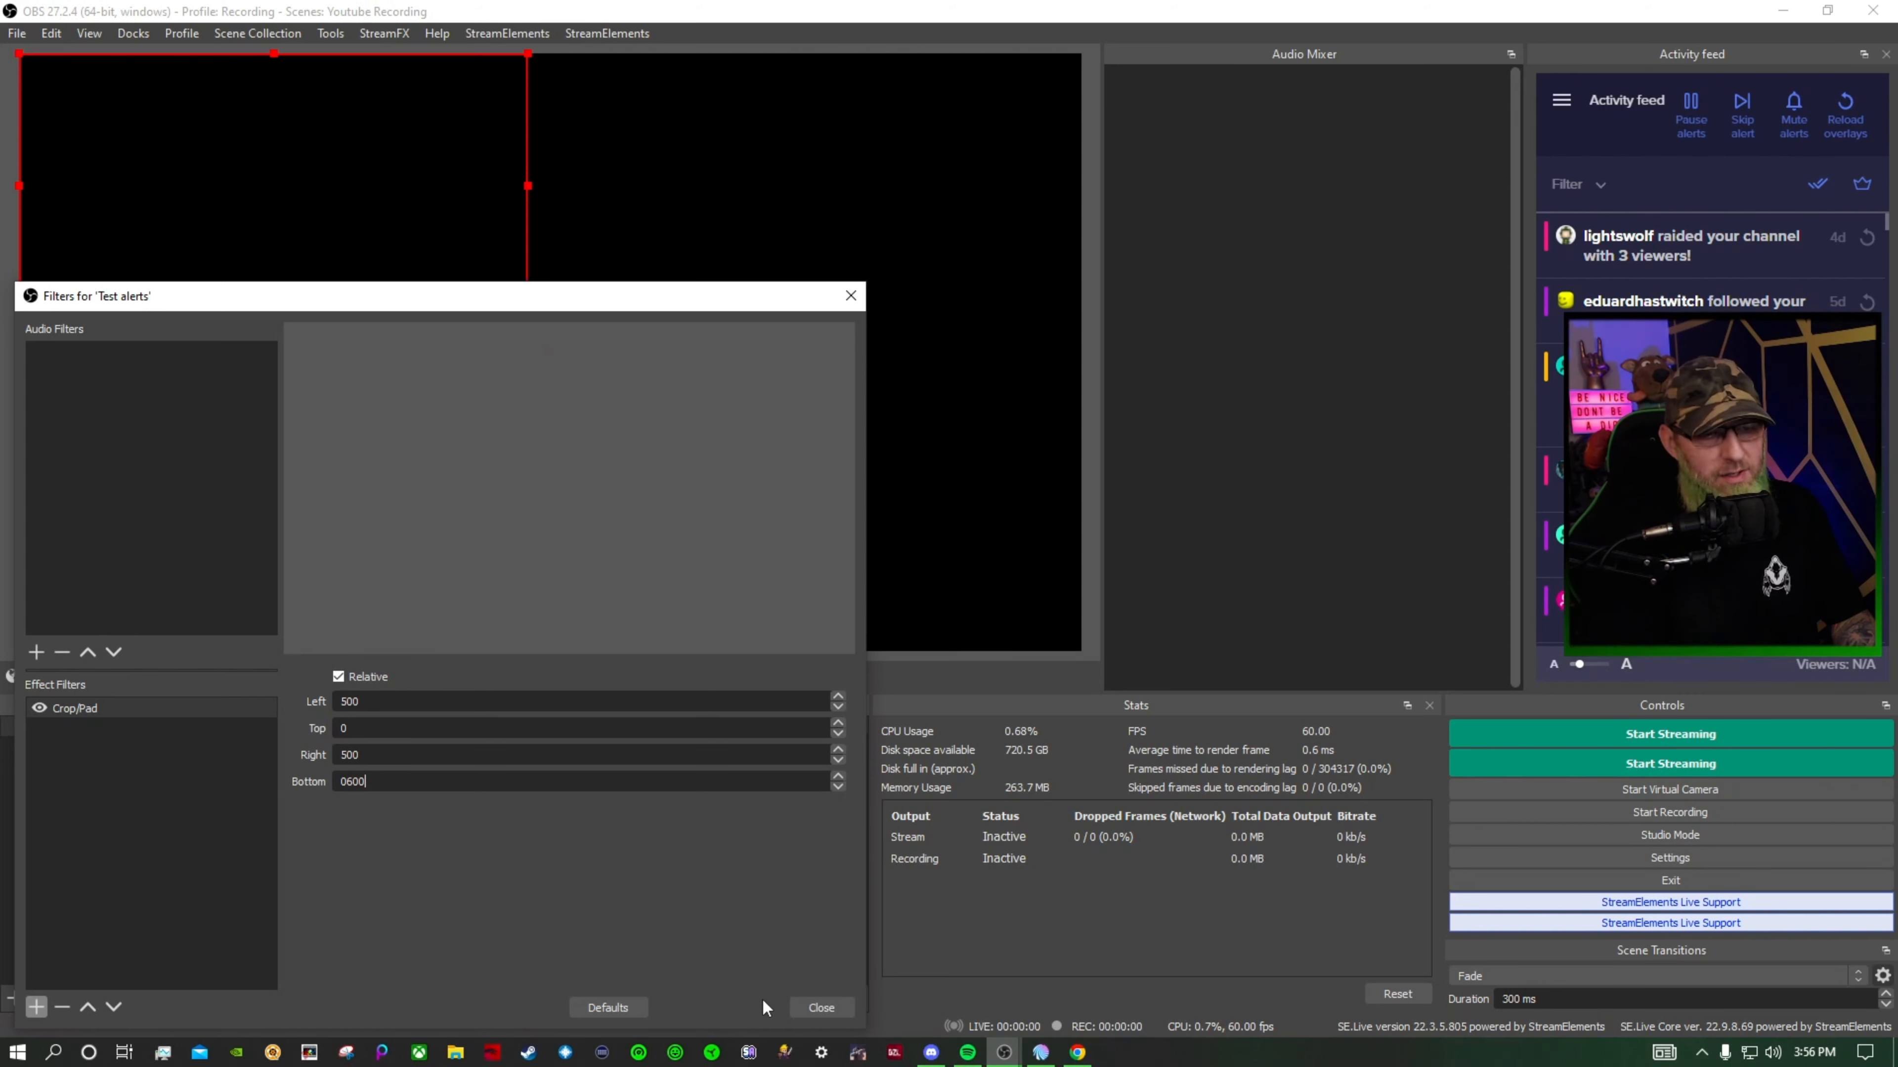
Shrink the cropped alert source and place it at the top centre of the canvas while emulating a follower event, closing the filters window
drag(613, 300, 1637, 24)
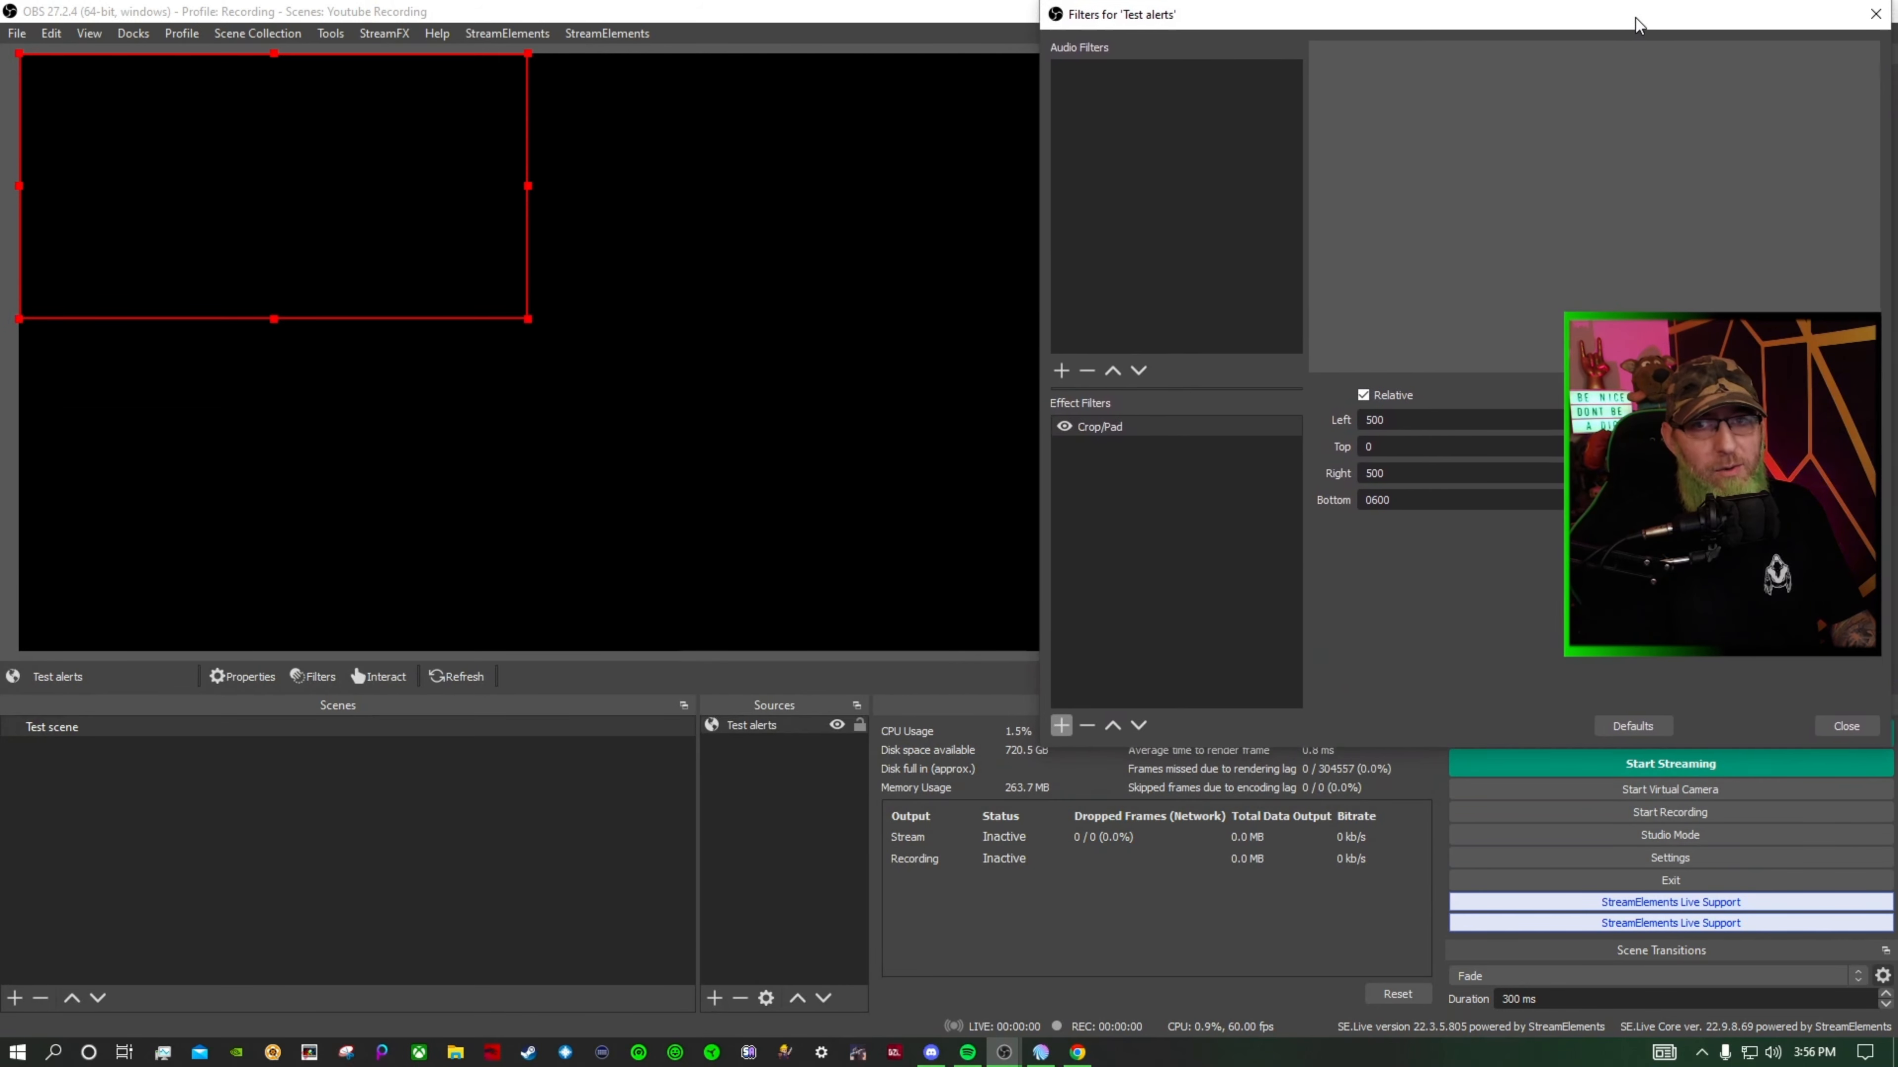
click(1077, 1052)
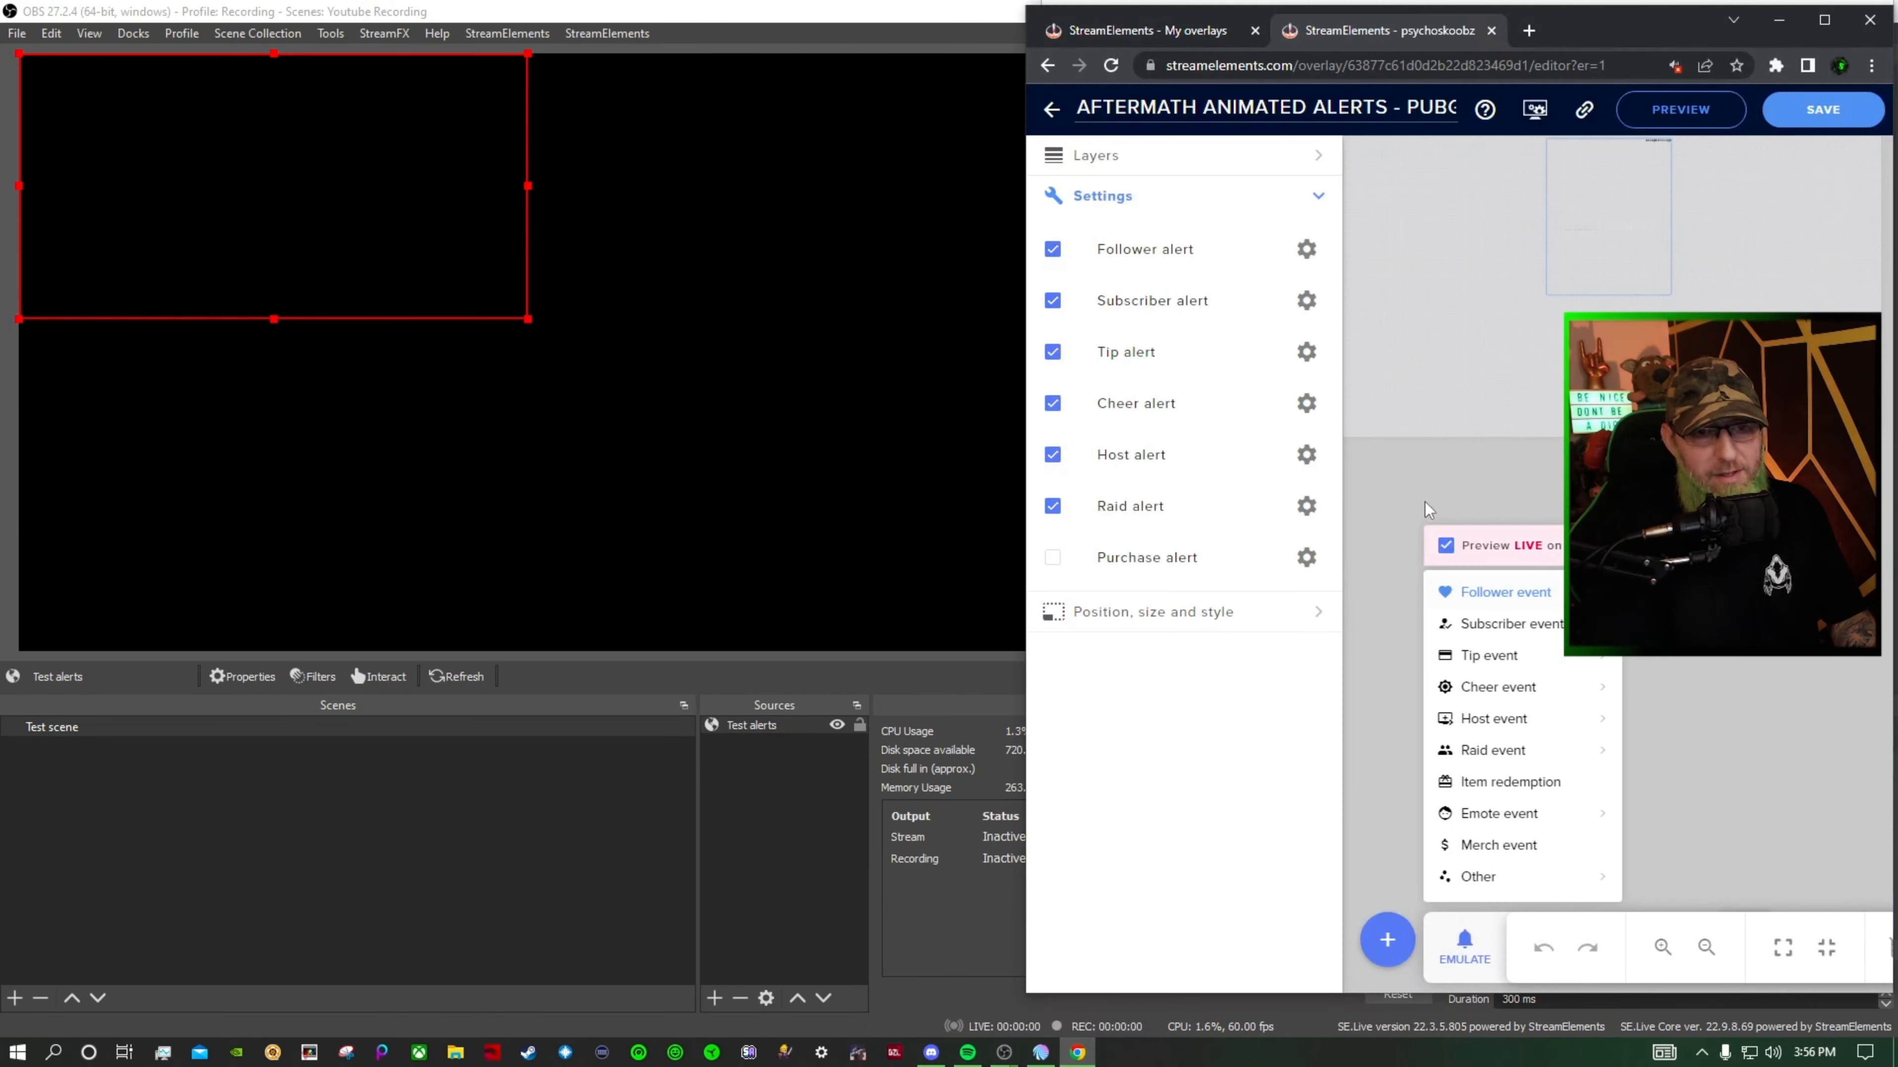
click(1505, 595)
drag(526, 320, 327, 203)
drag(138, 111, 466, 111)
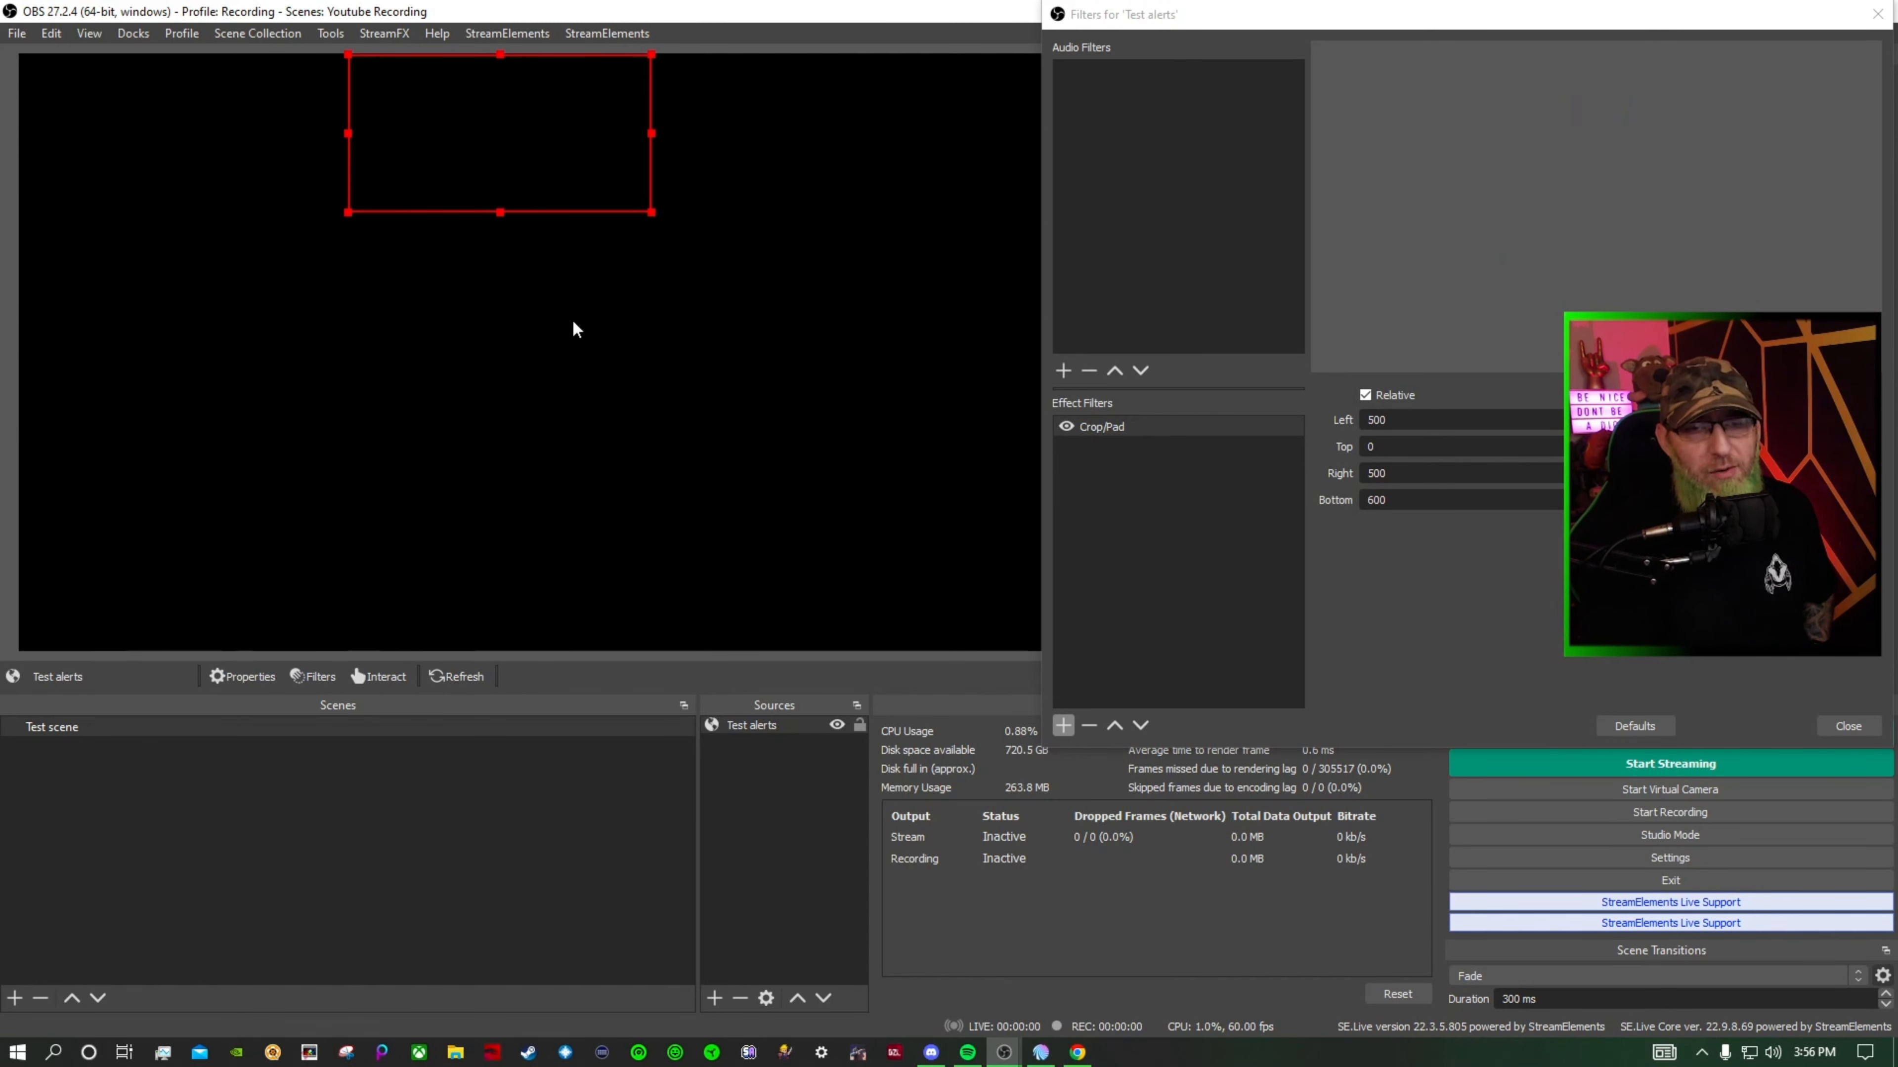
click(1849, 734)
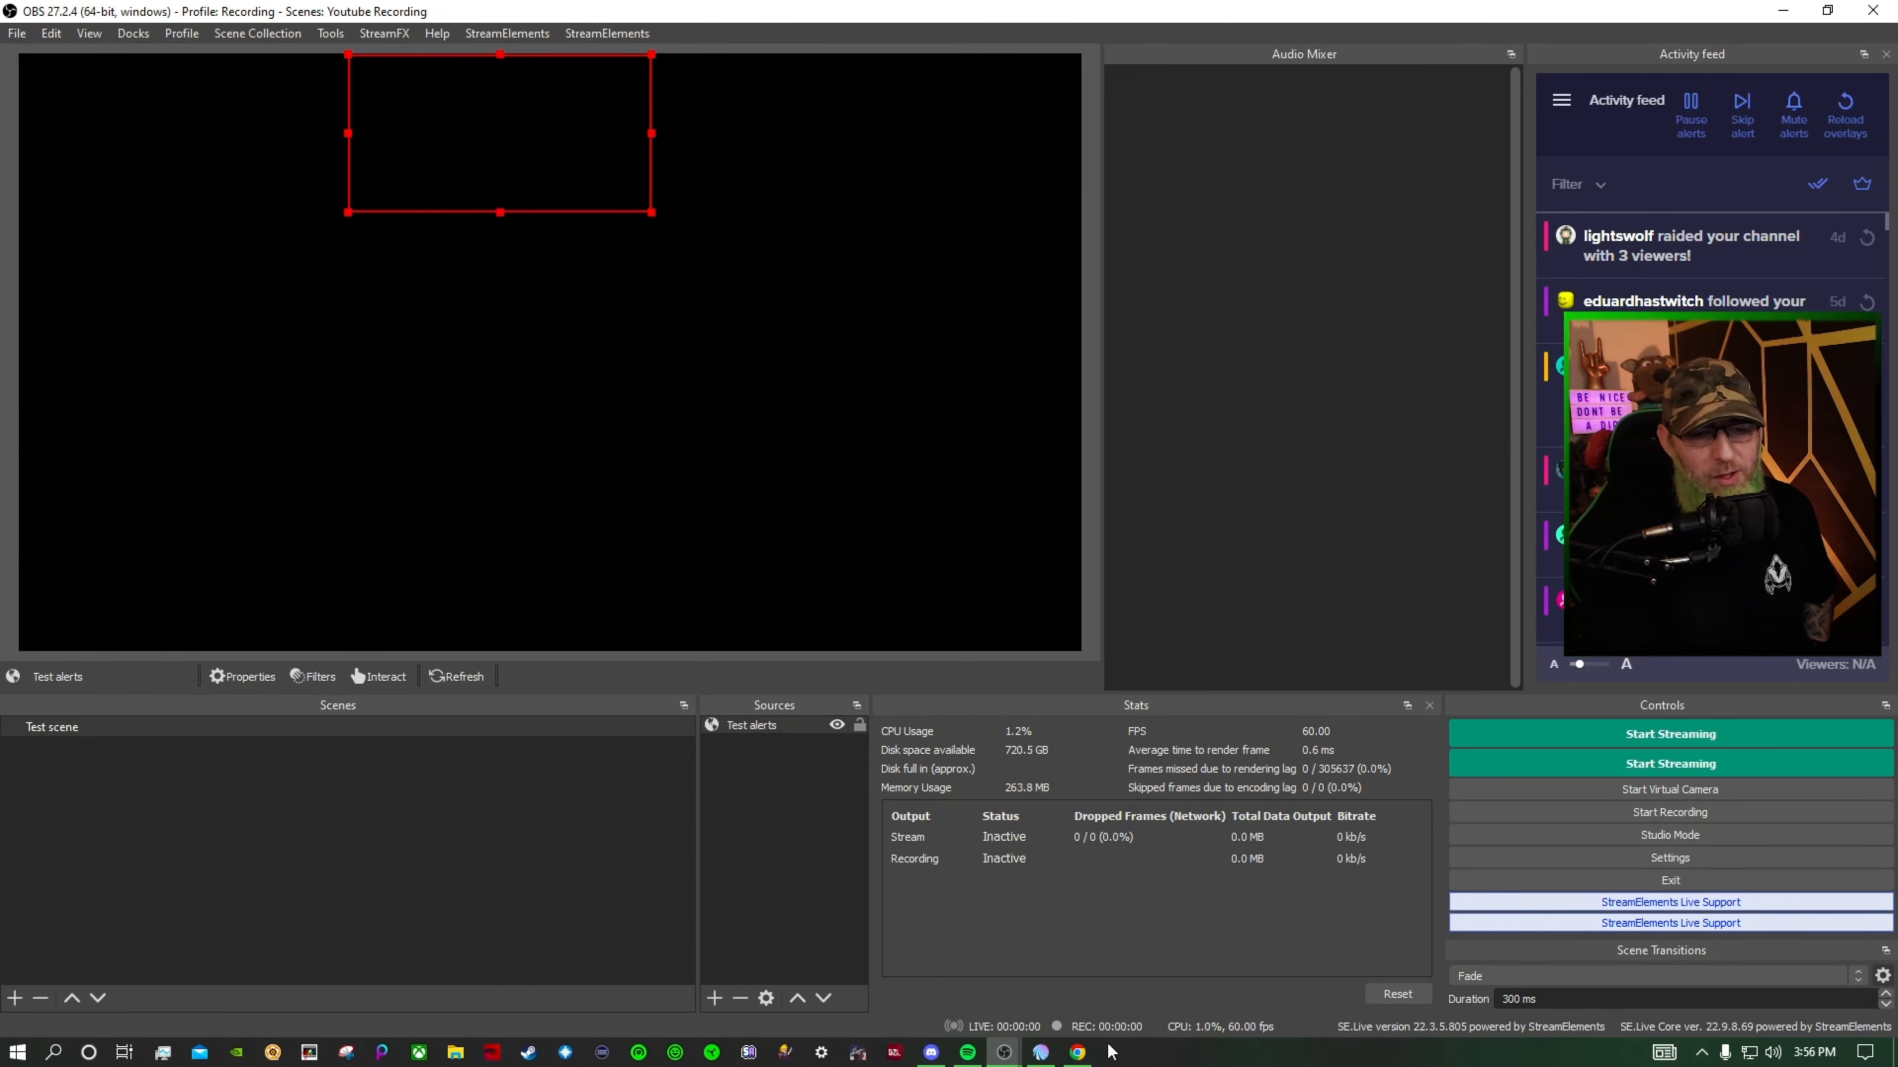
Switch to Chrome, leave the overlay editor and browse the alert designs offered in the Overlays Gallery
click(1077, 1052)
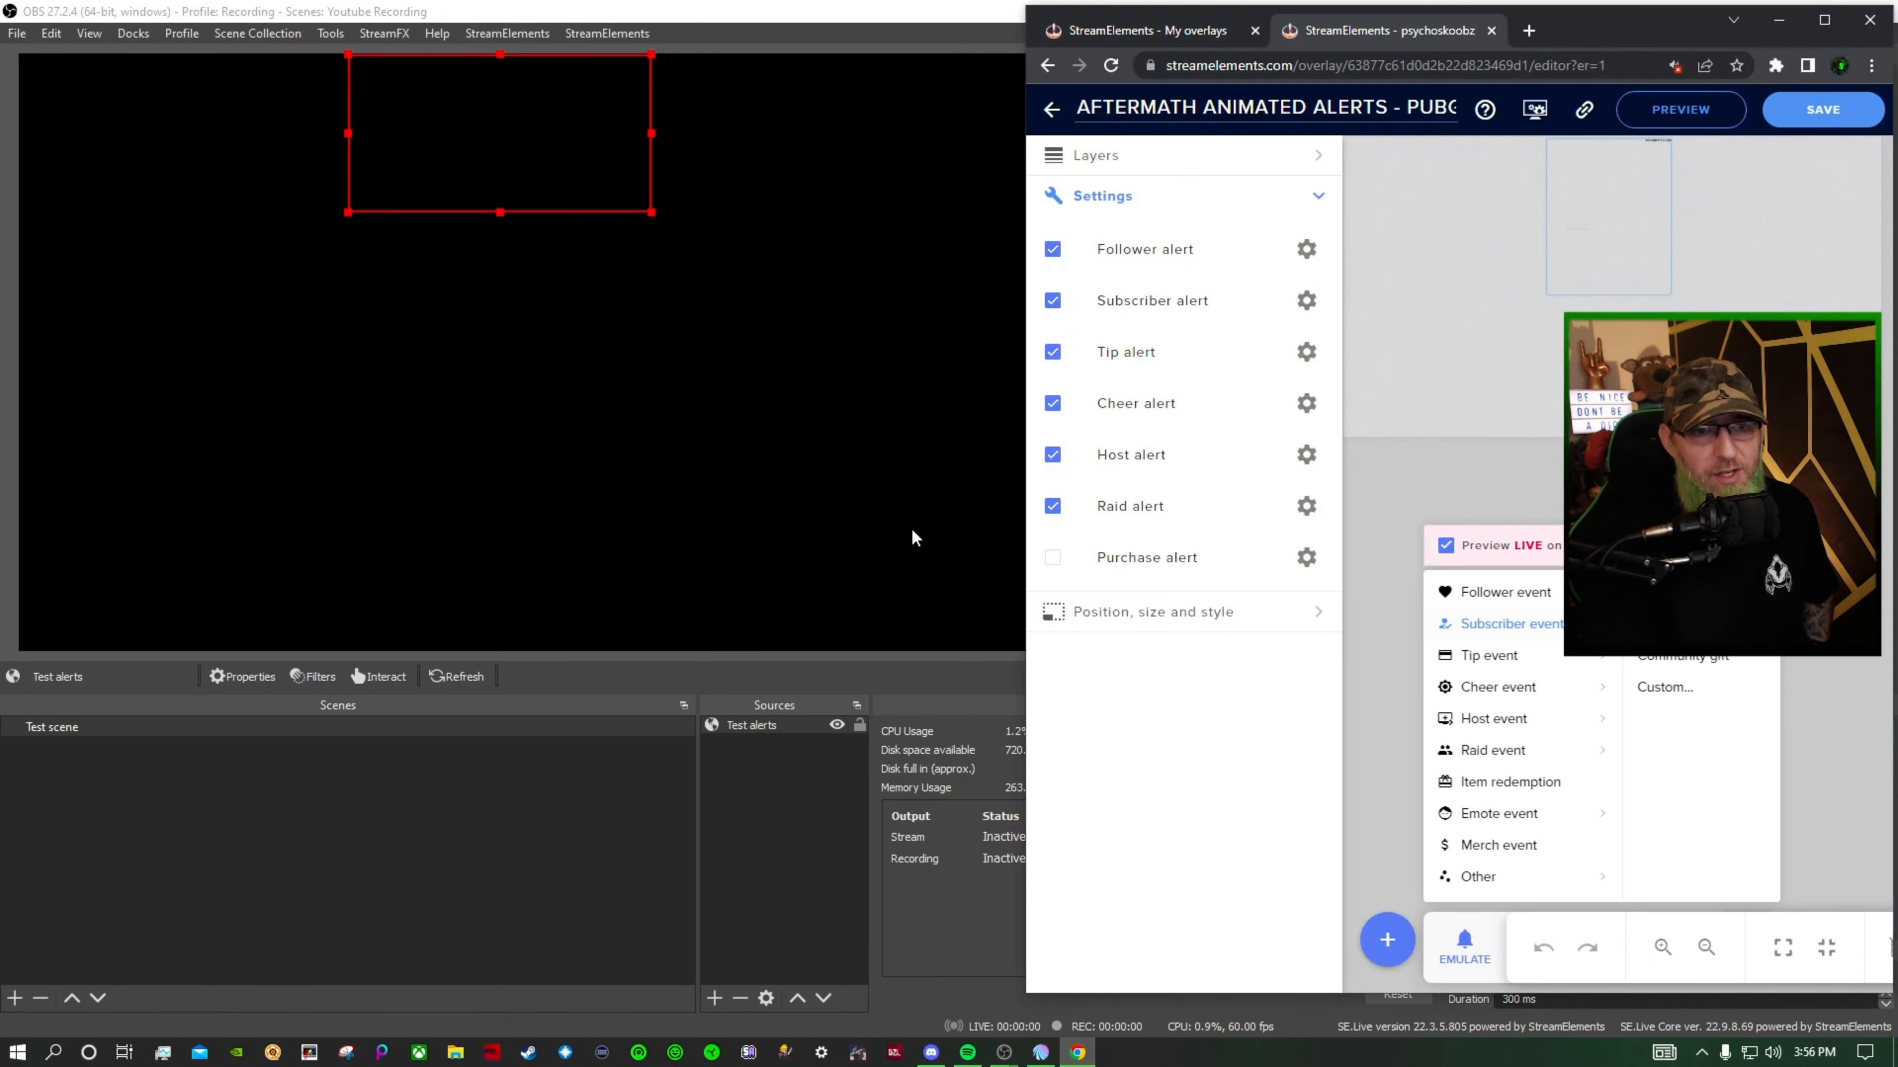
double_click(1560, 27)
click(26, 96)
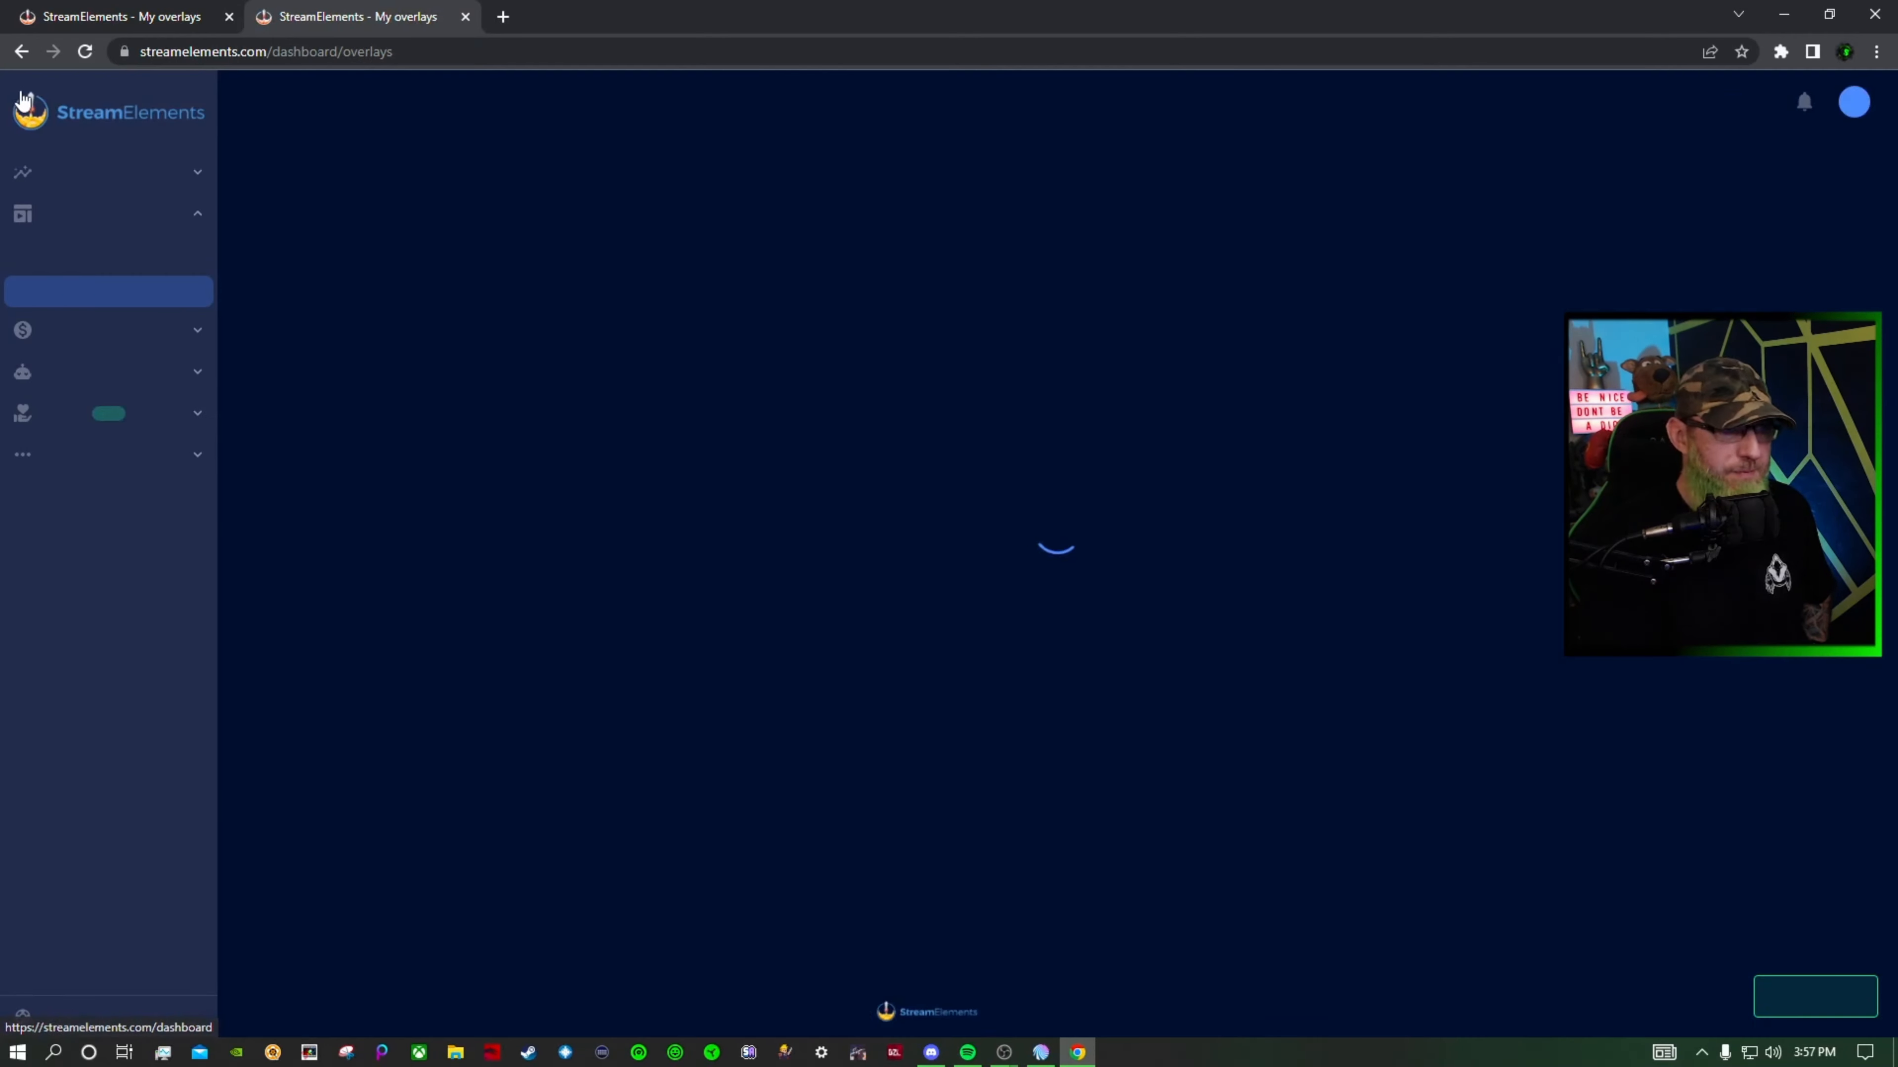
click(98, 261)
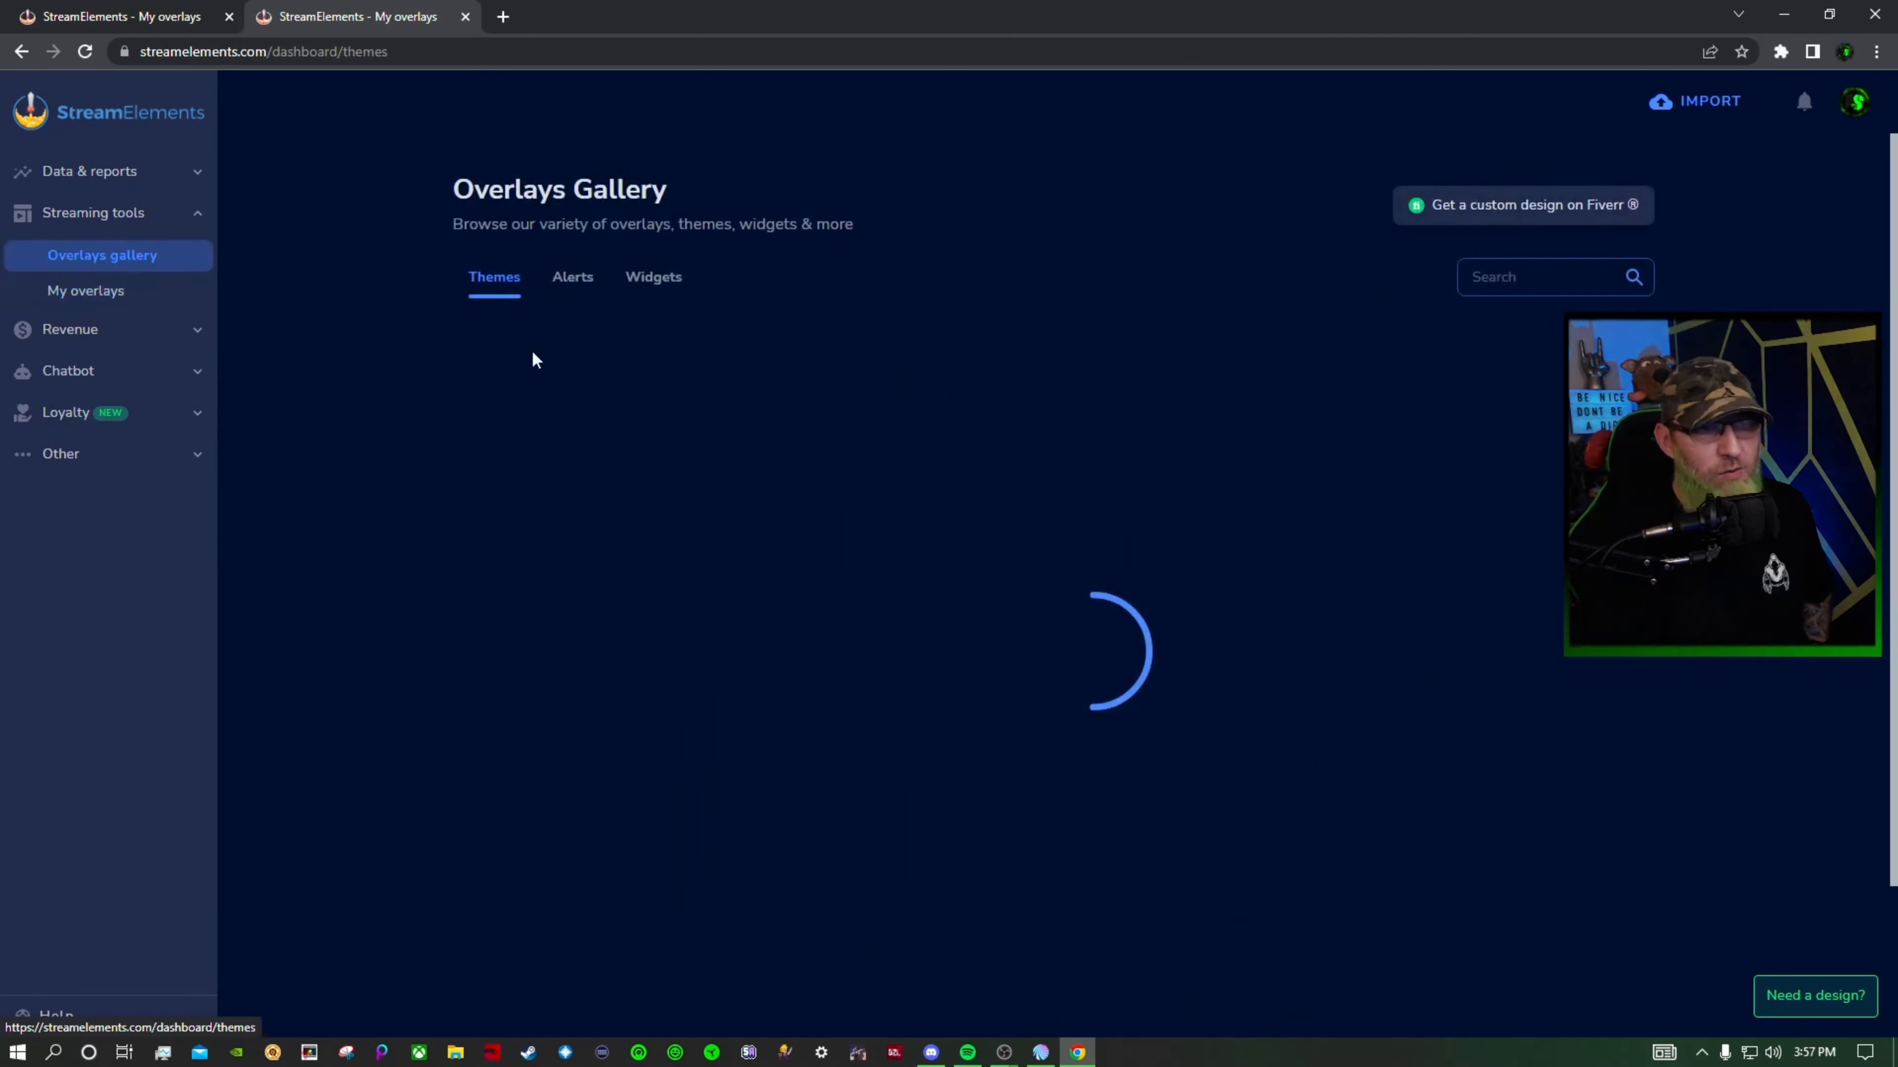
click(572, 278)
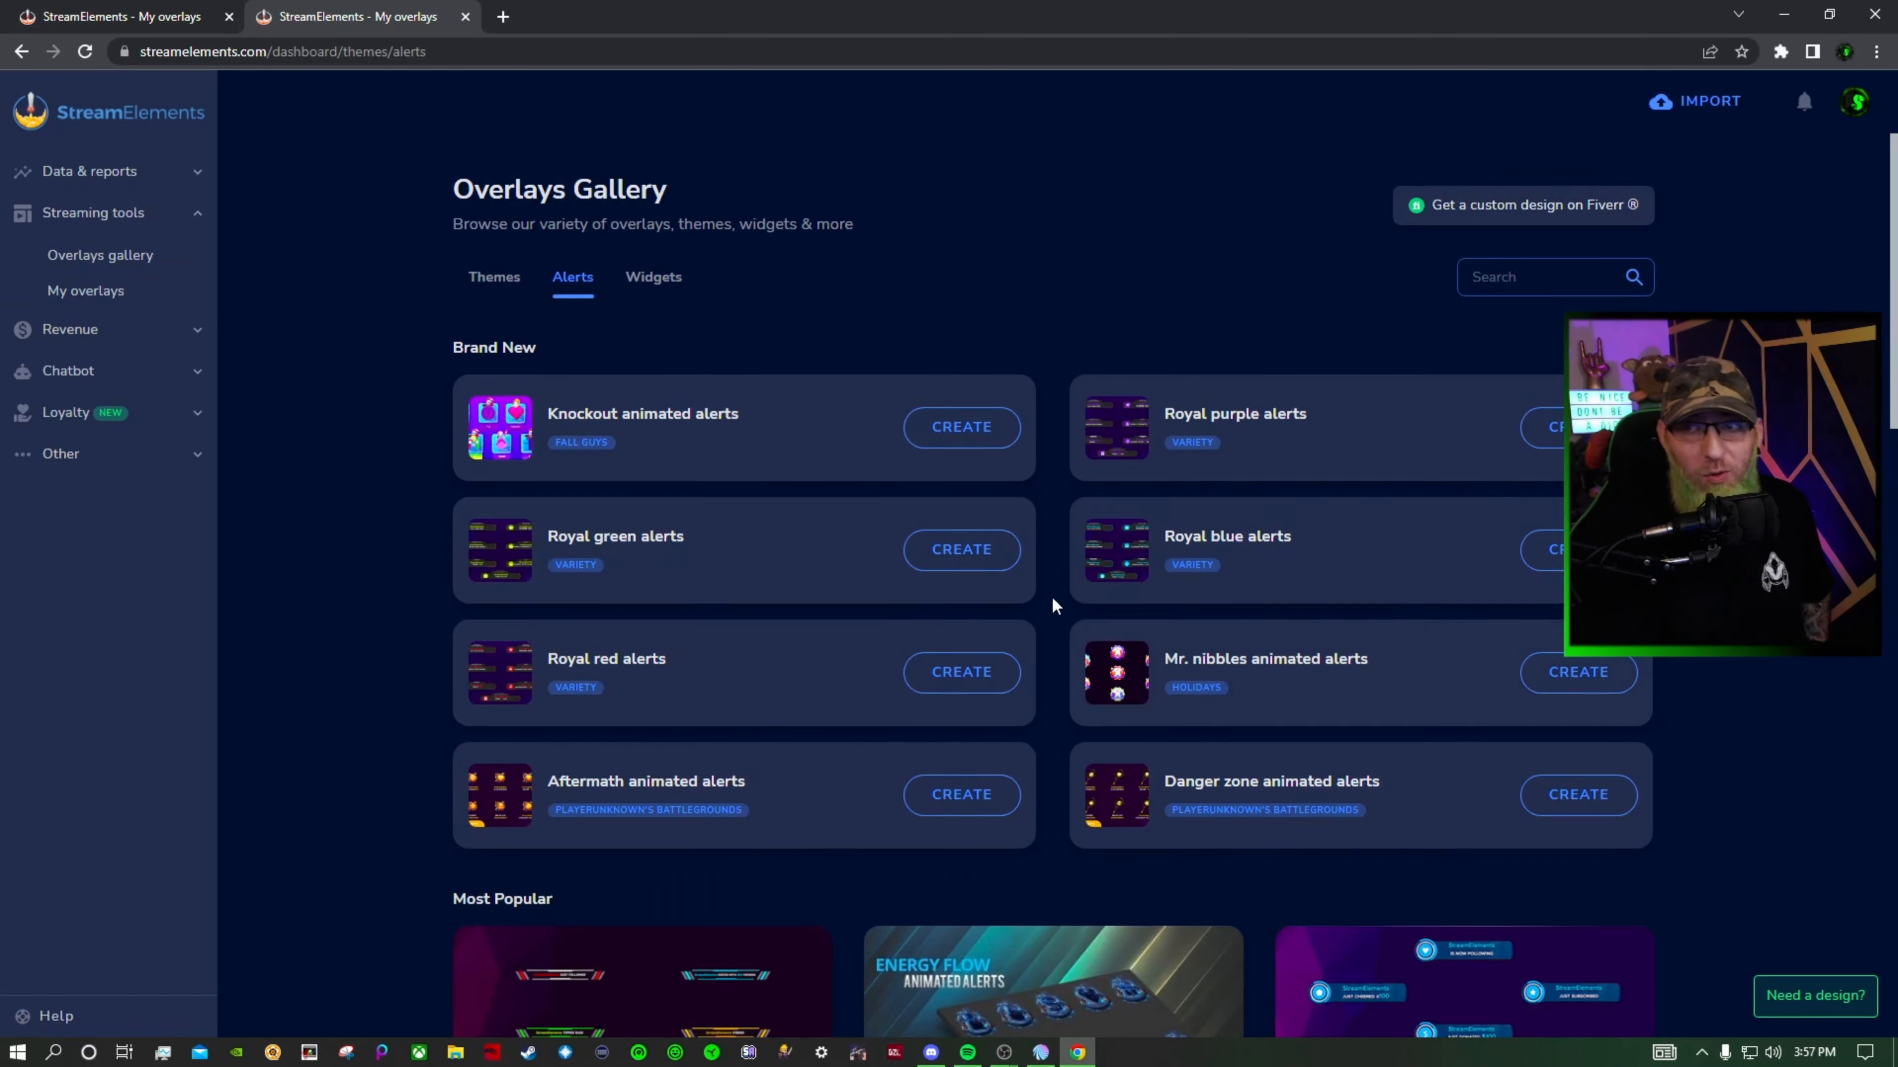
scroll(1111, 624, down, 20)
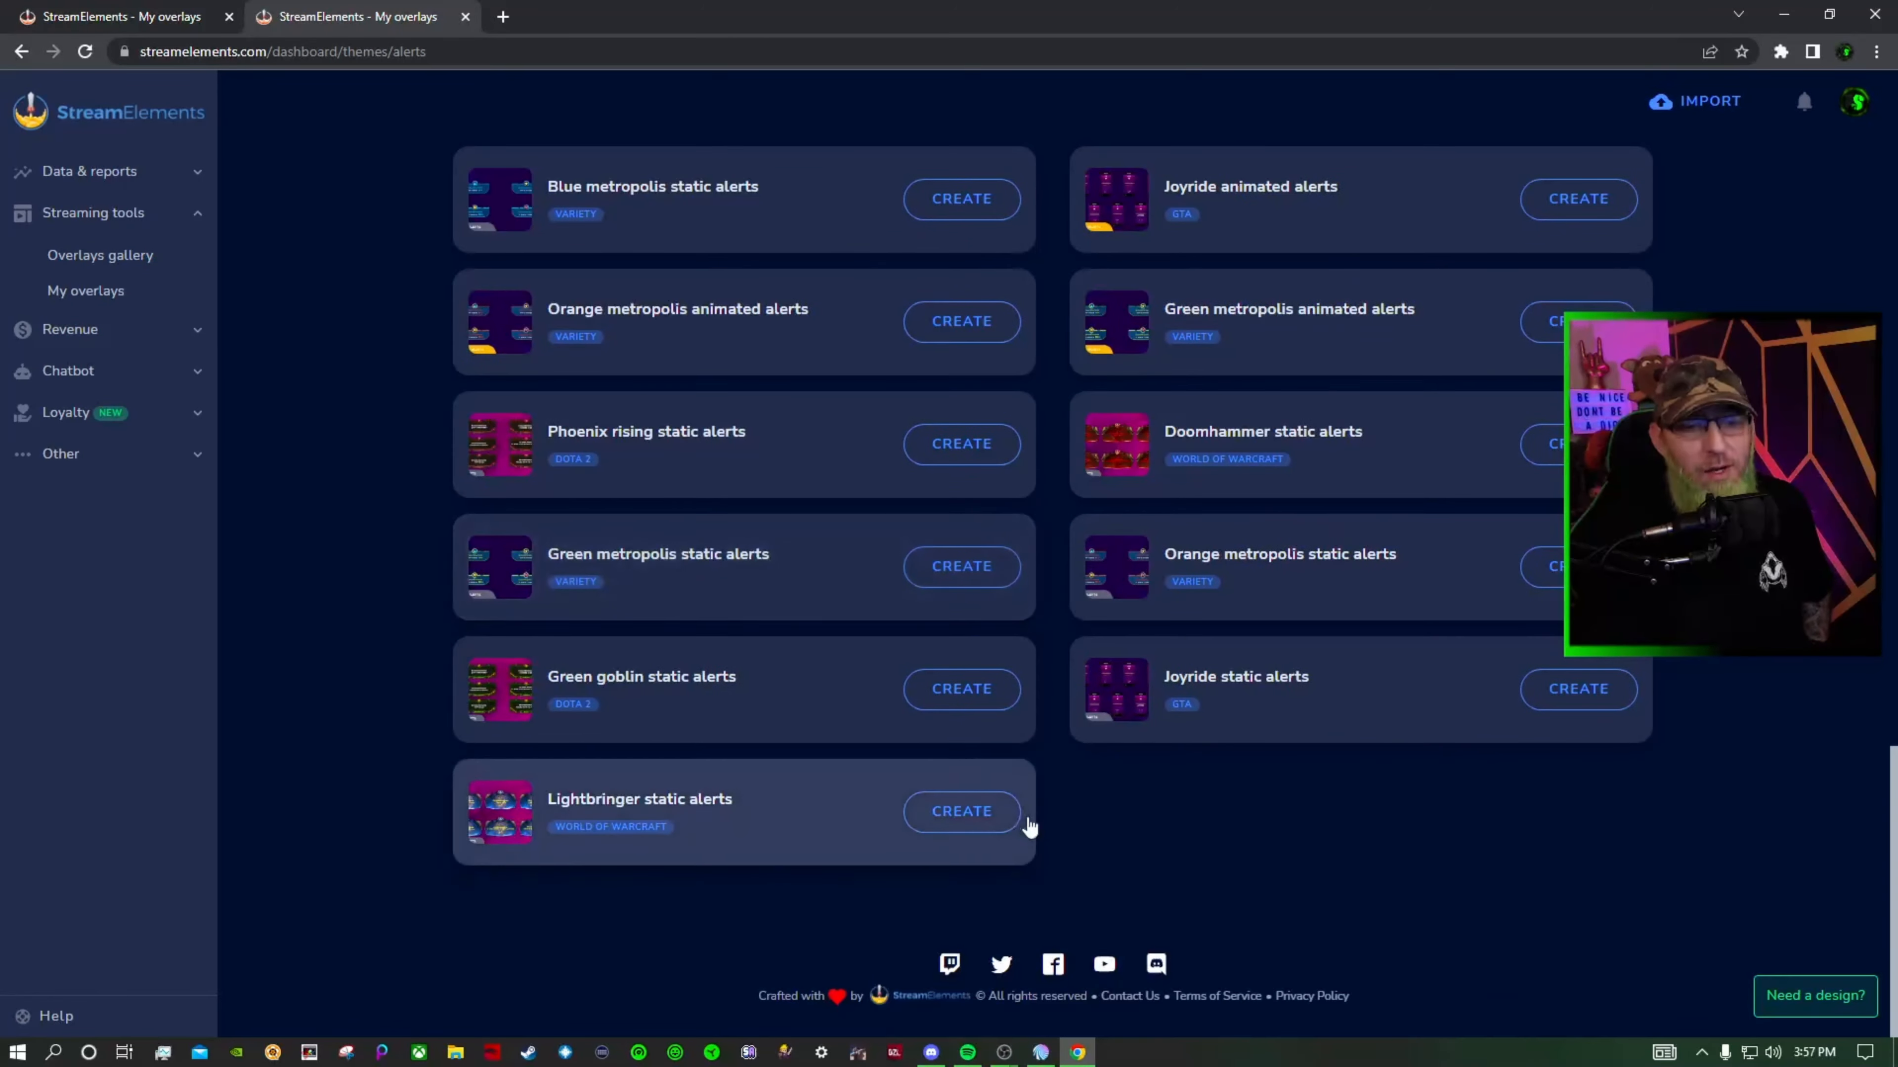
scroll(1029, 826, up, 20)
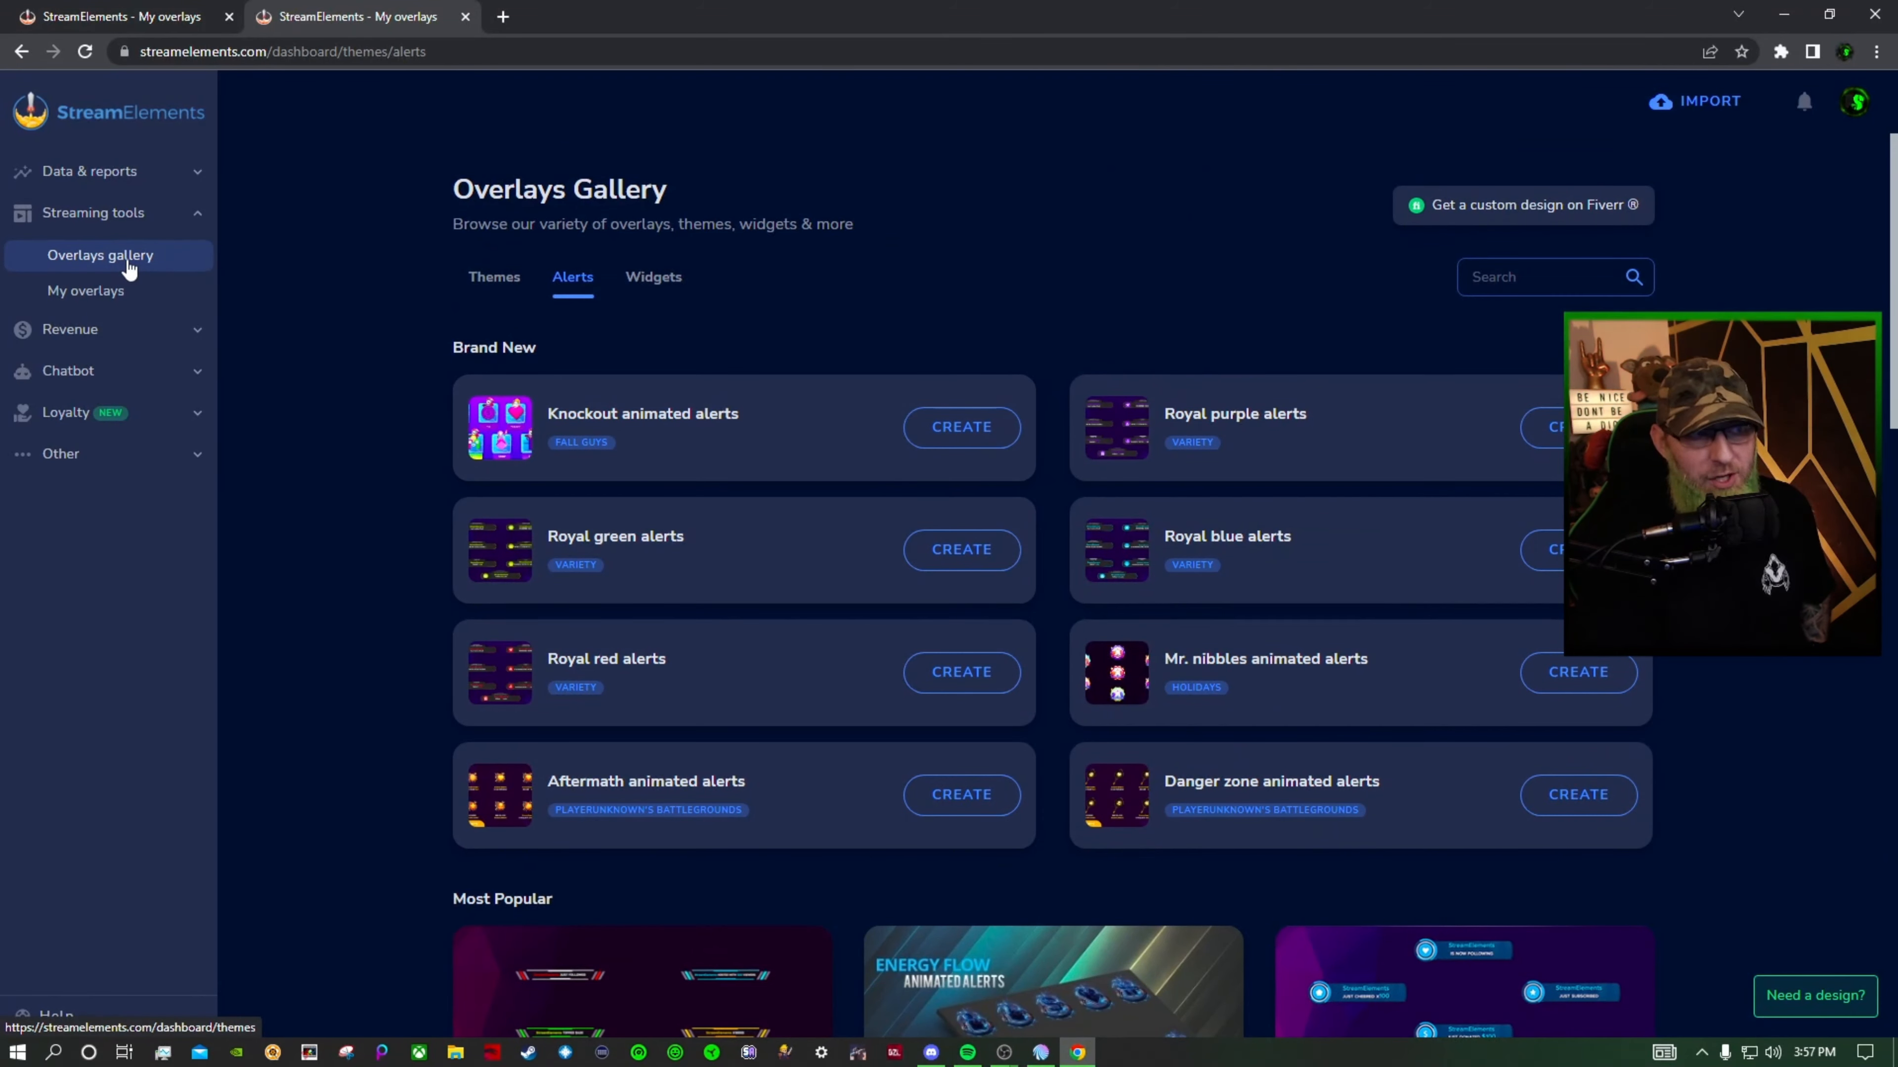
Open the Aftermath Animated Alerts overlay for editing and bring up AlertBox 1's advanced follower alert settings
click(103, 289)
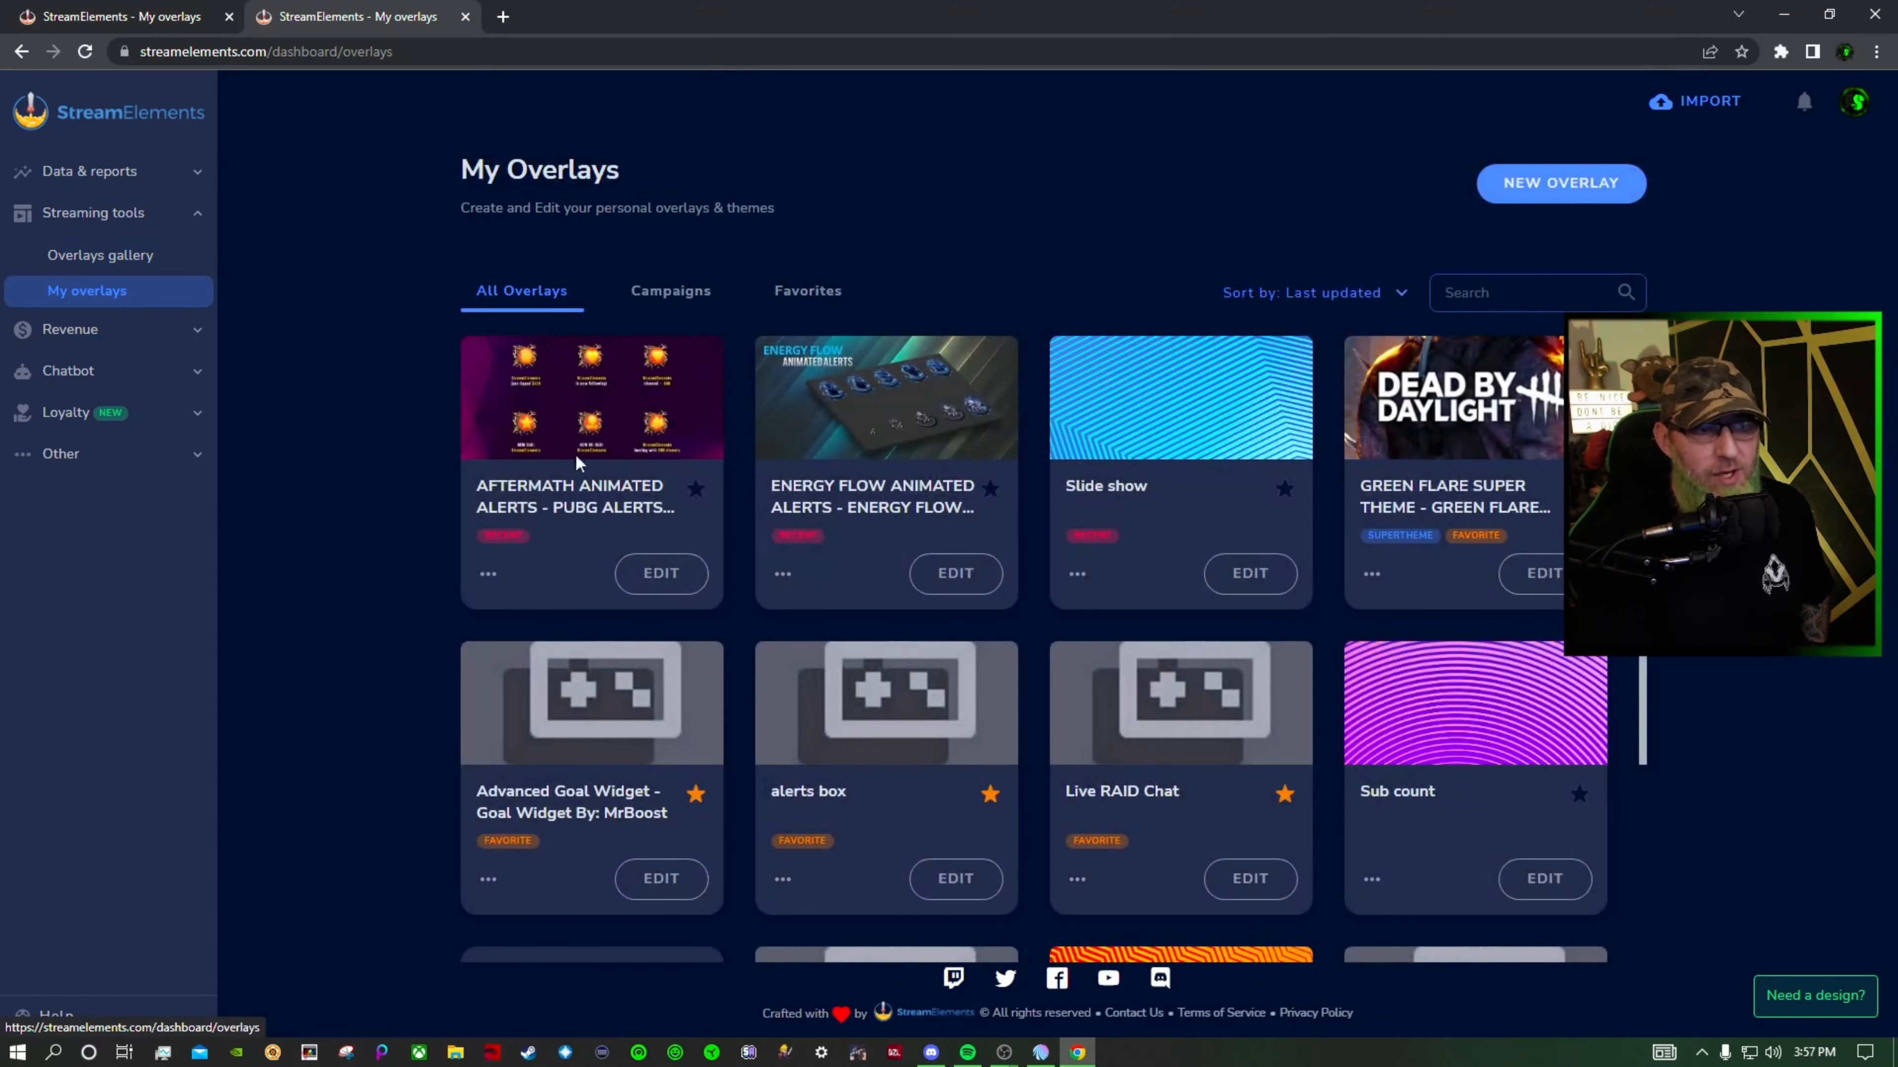
click(628, 579)
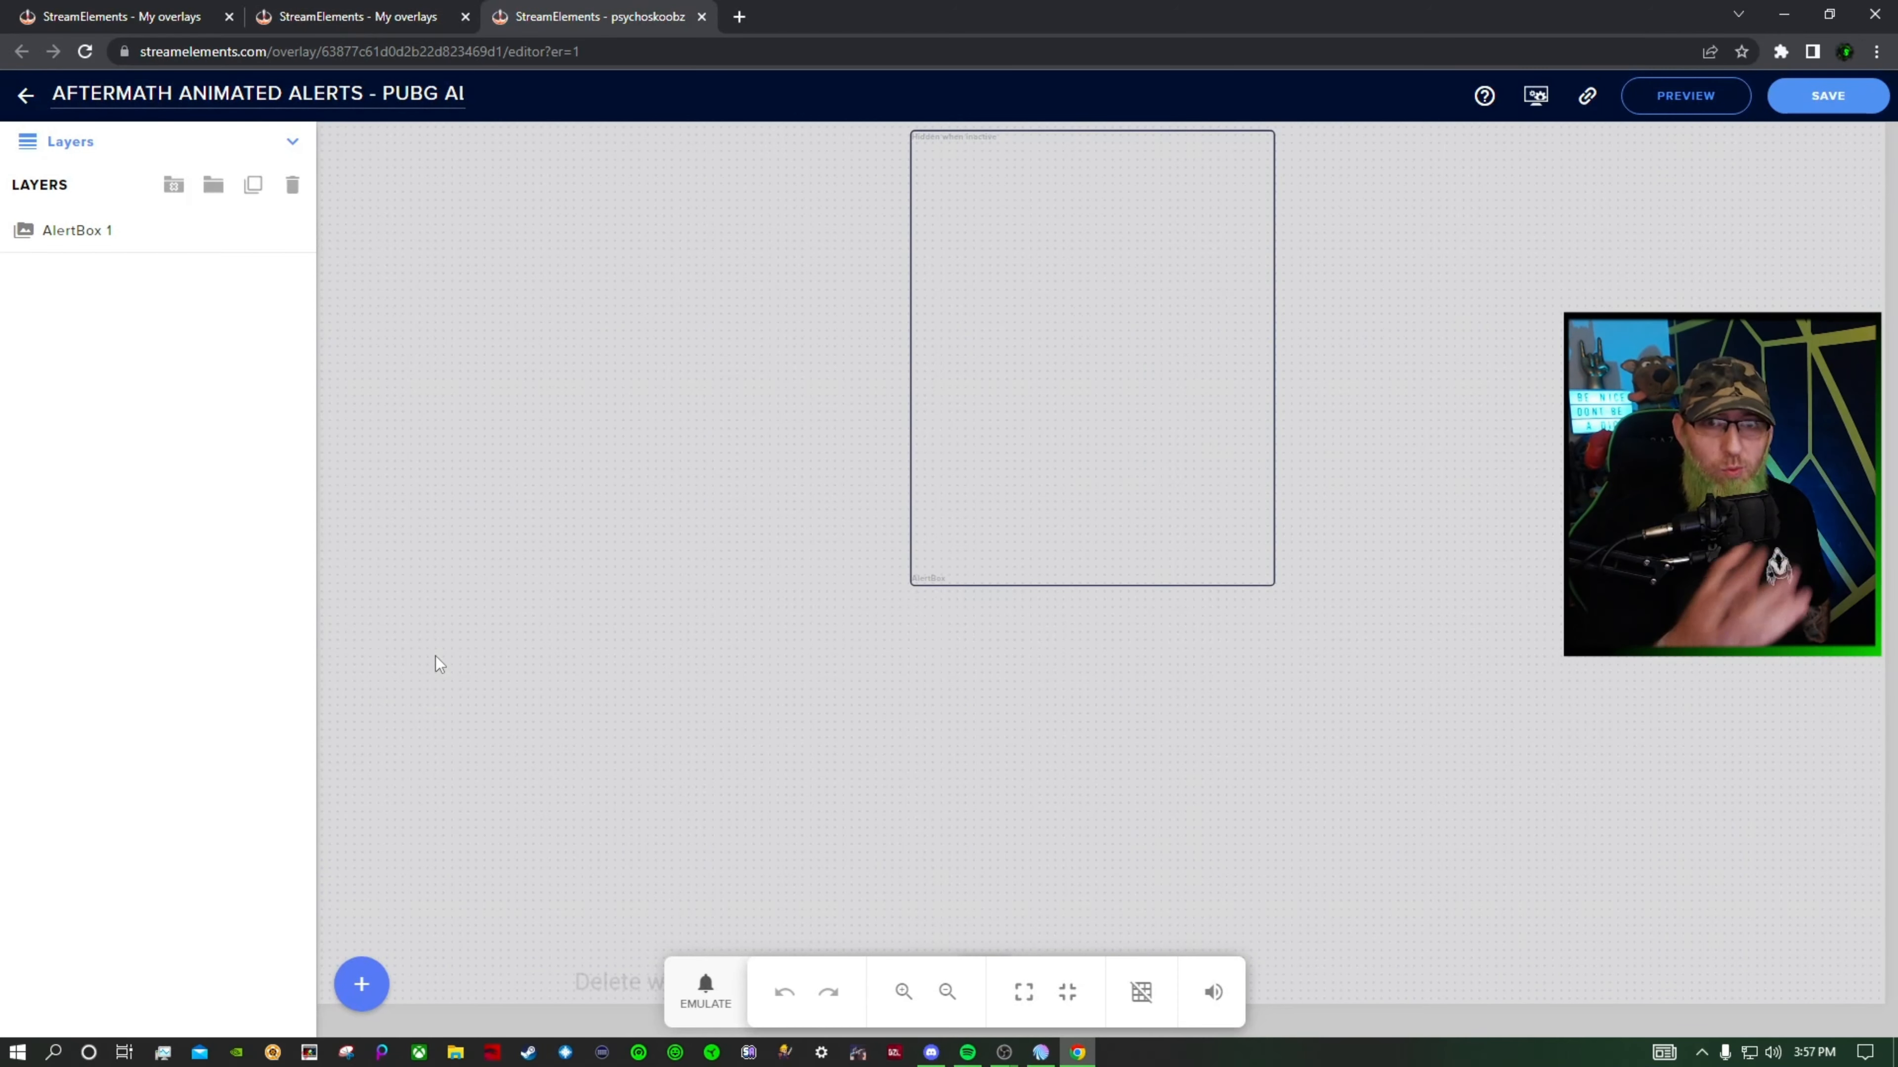
click(116, 228)
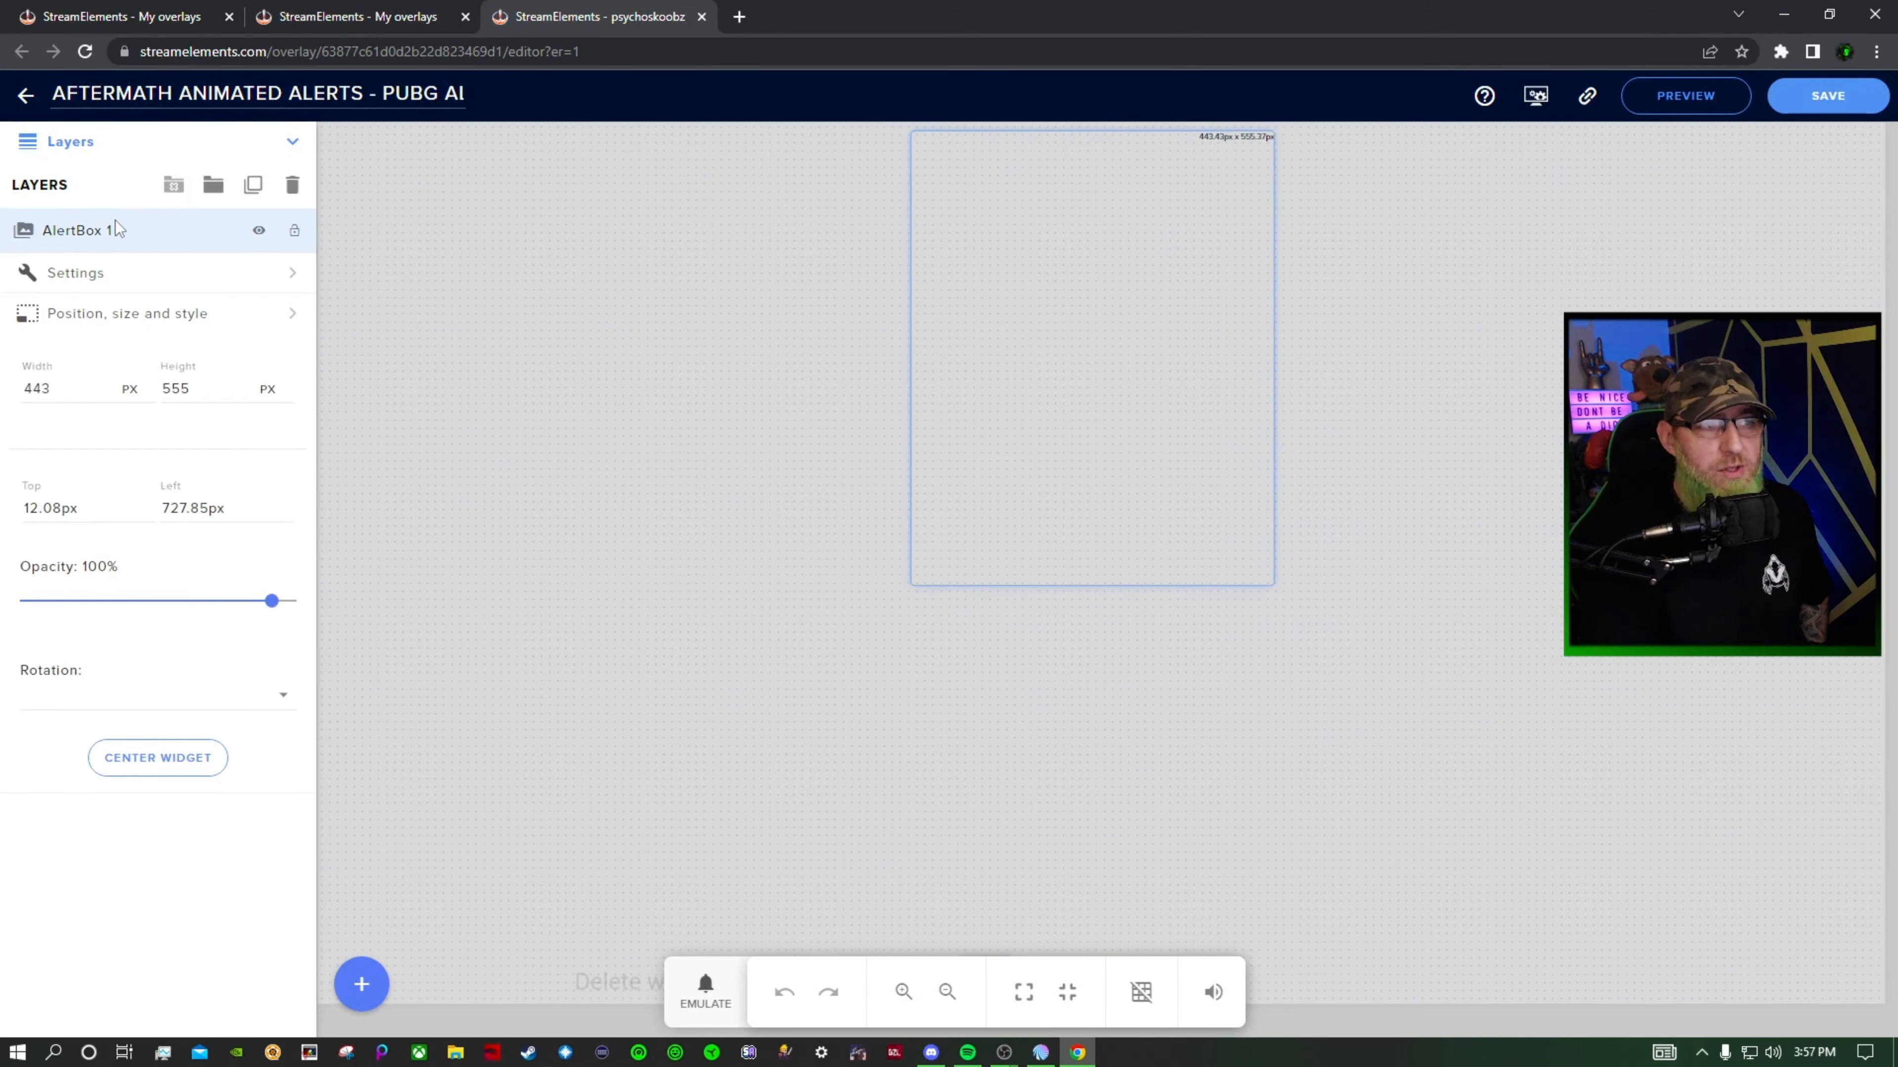
click(95, 276)
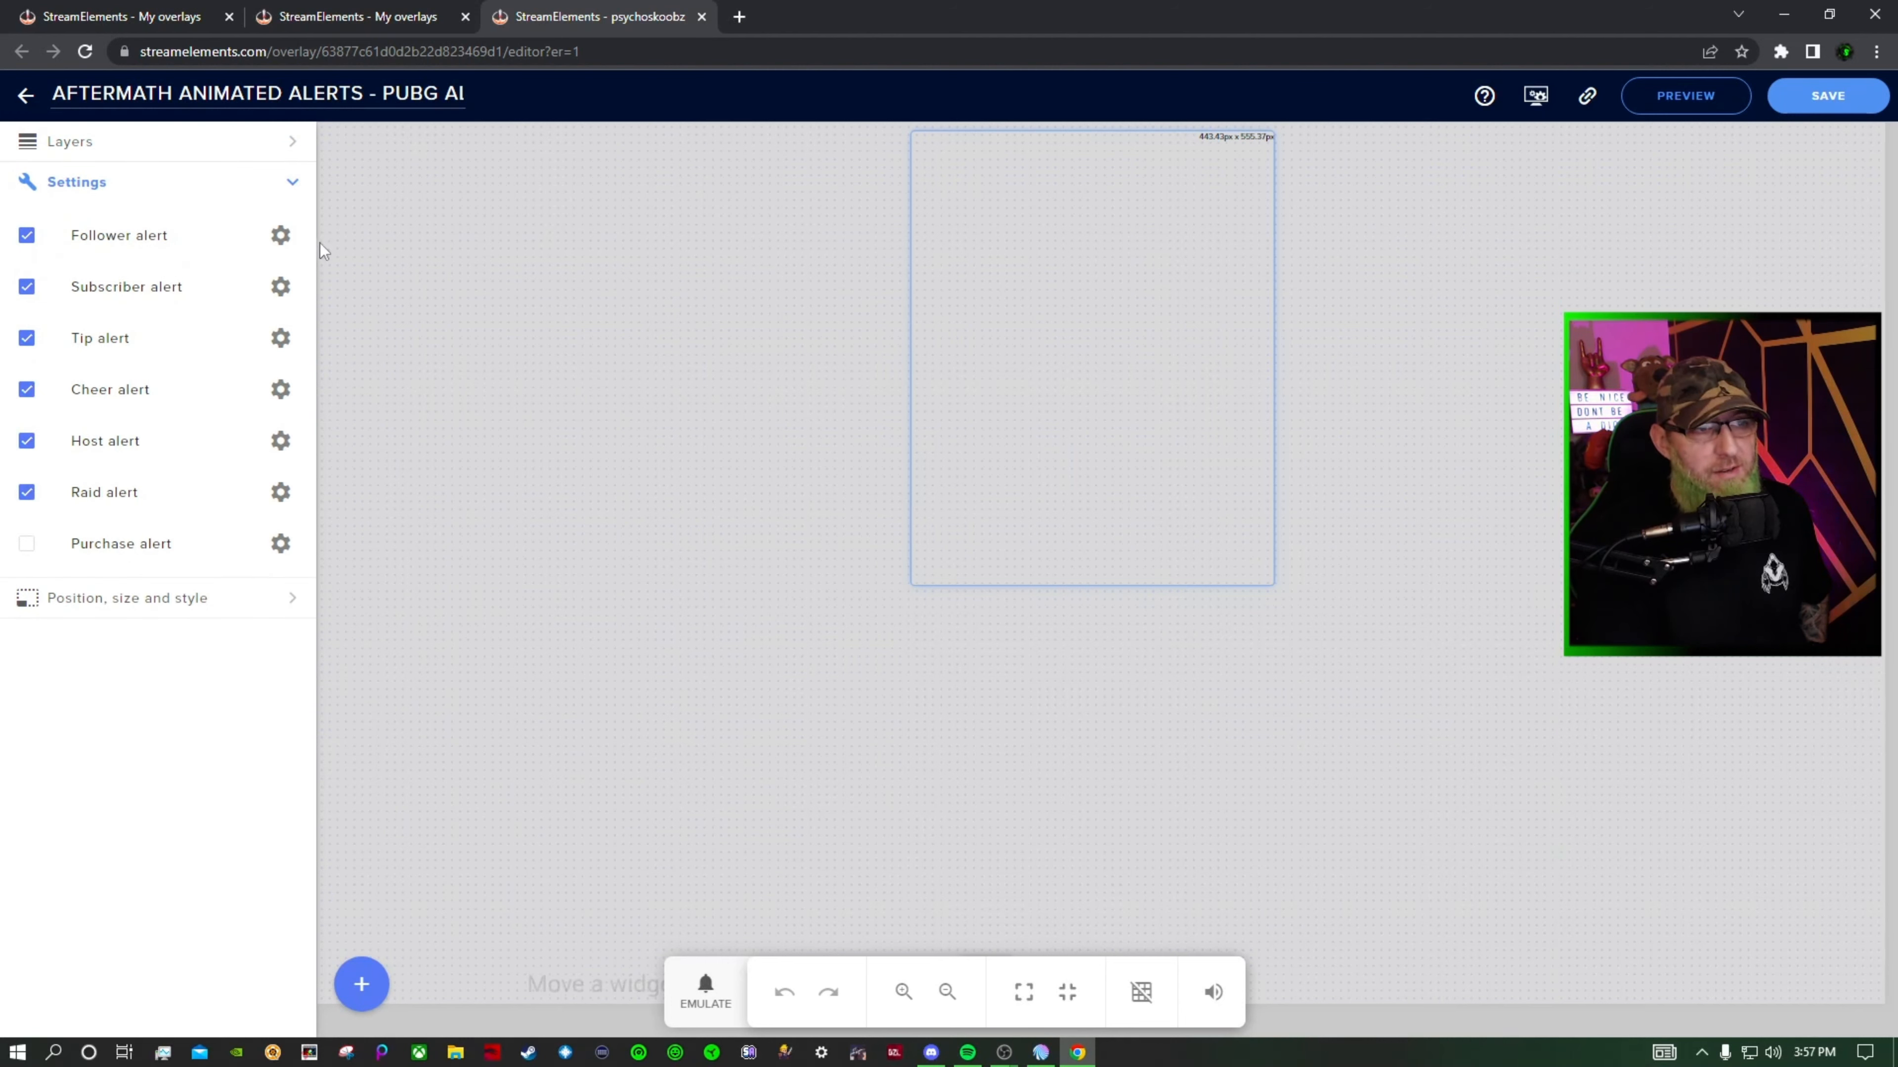
click(285, 241)
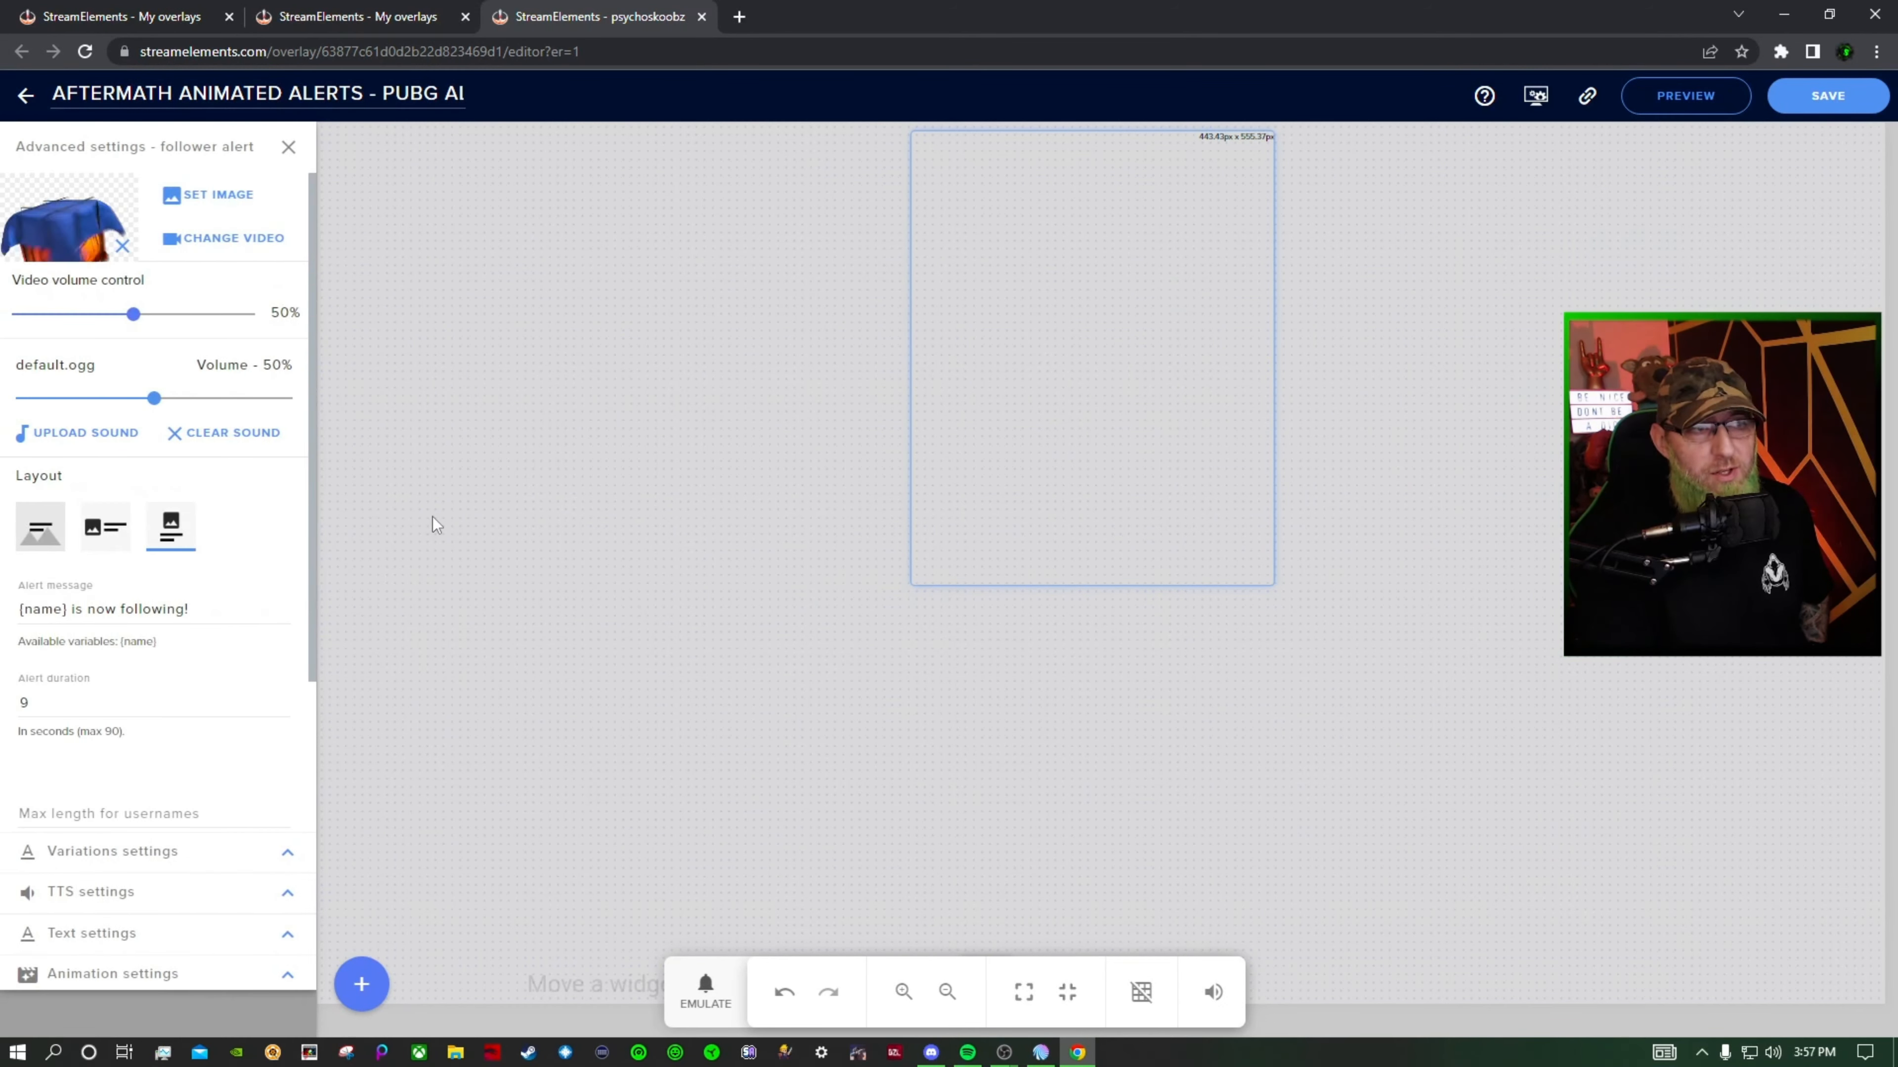
Replace the follower alert's video with Skoobz-2021-10MB-S.webm from the uploaded videos and save the overlay
click(216, 239)
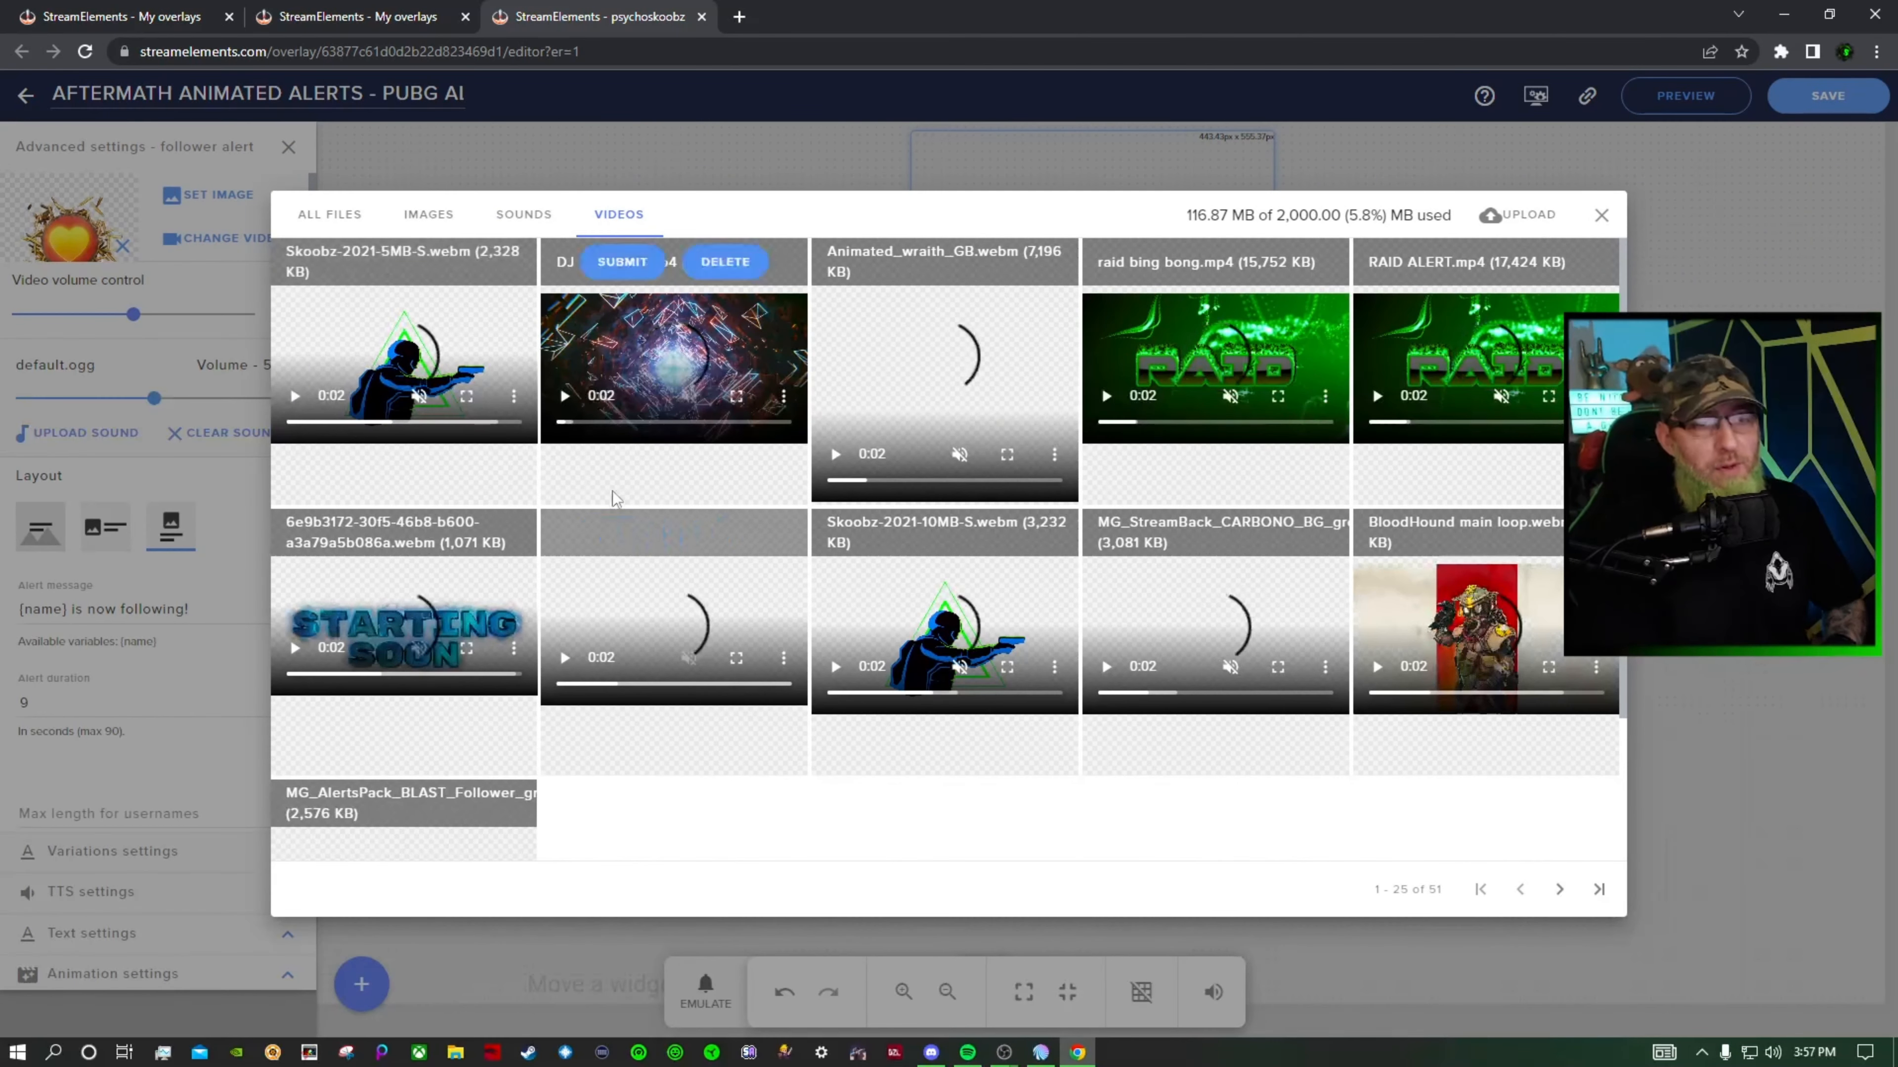
mouse_move(936, 549)
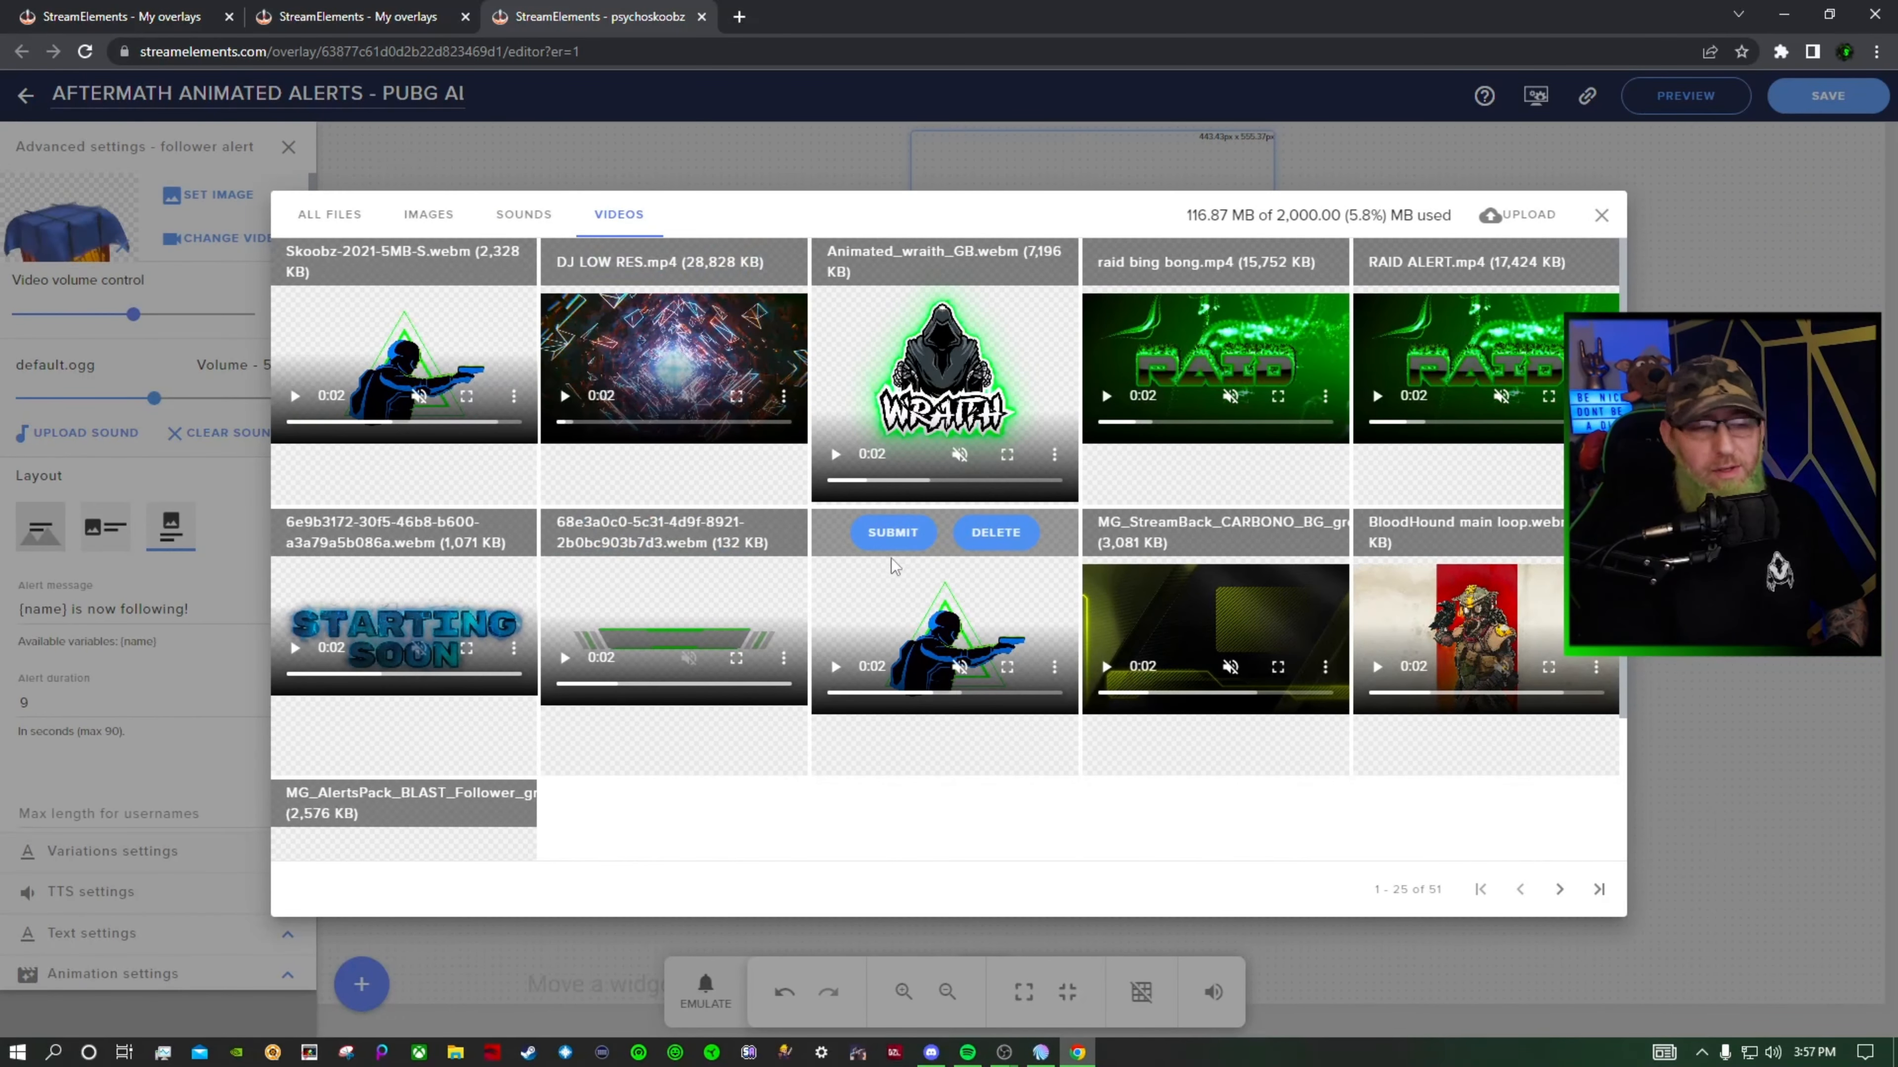
click(893, 532)
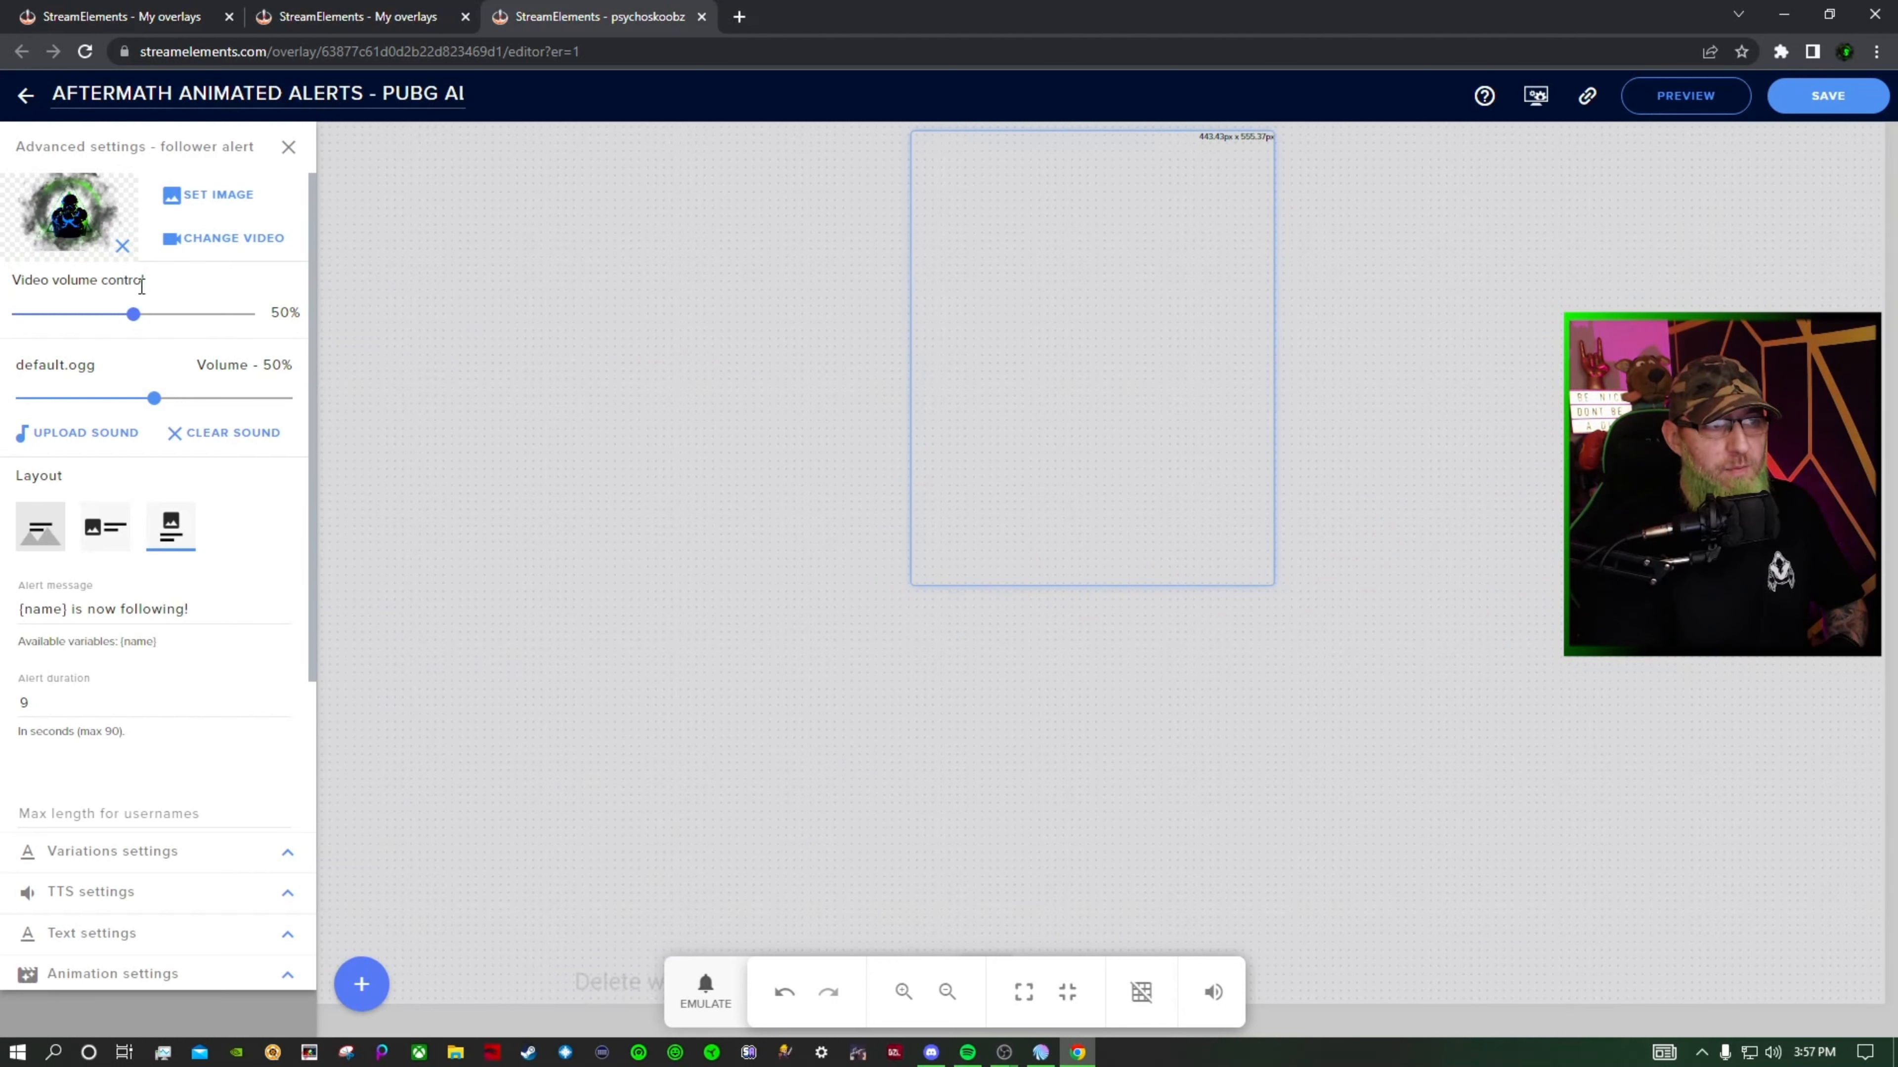
click(1828, 97)
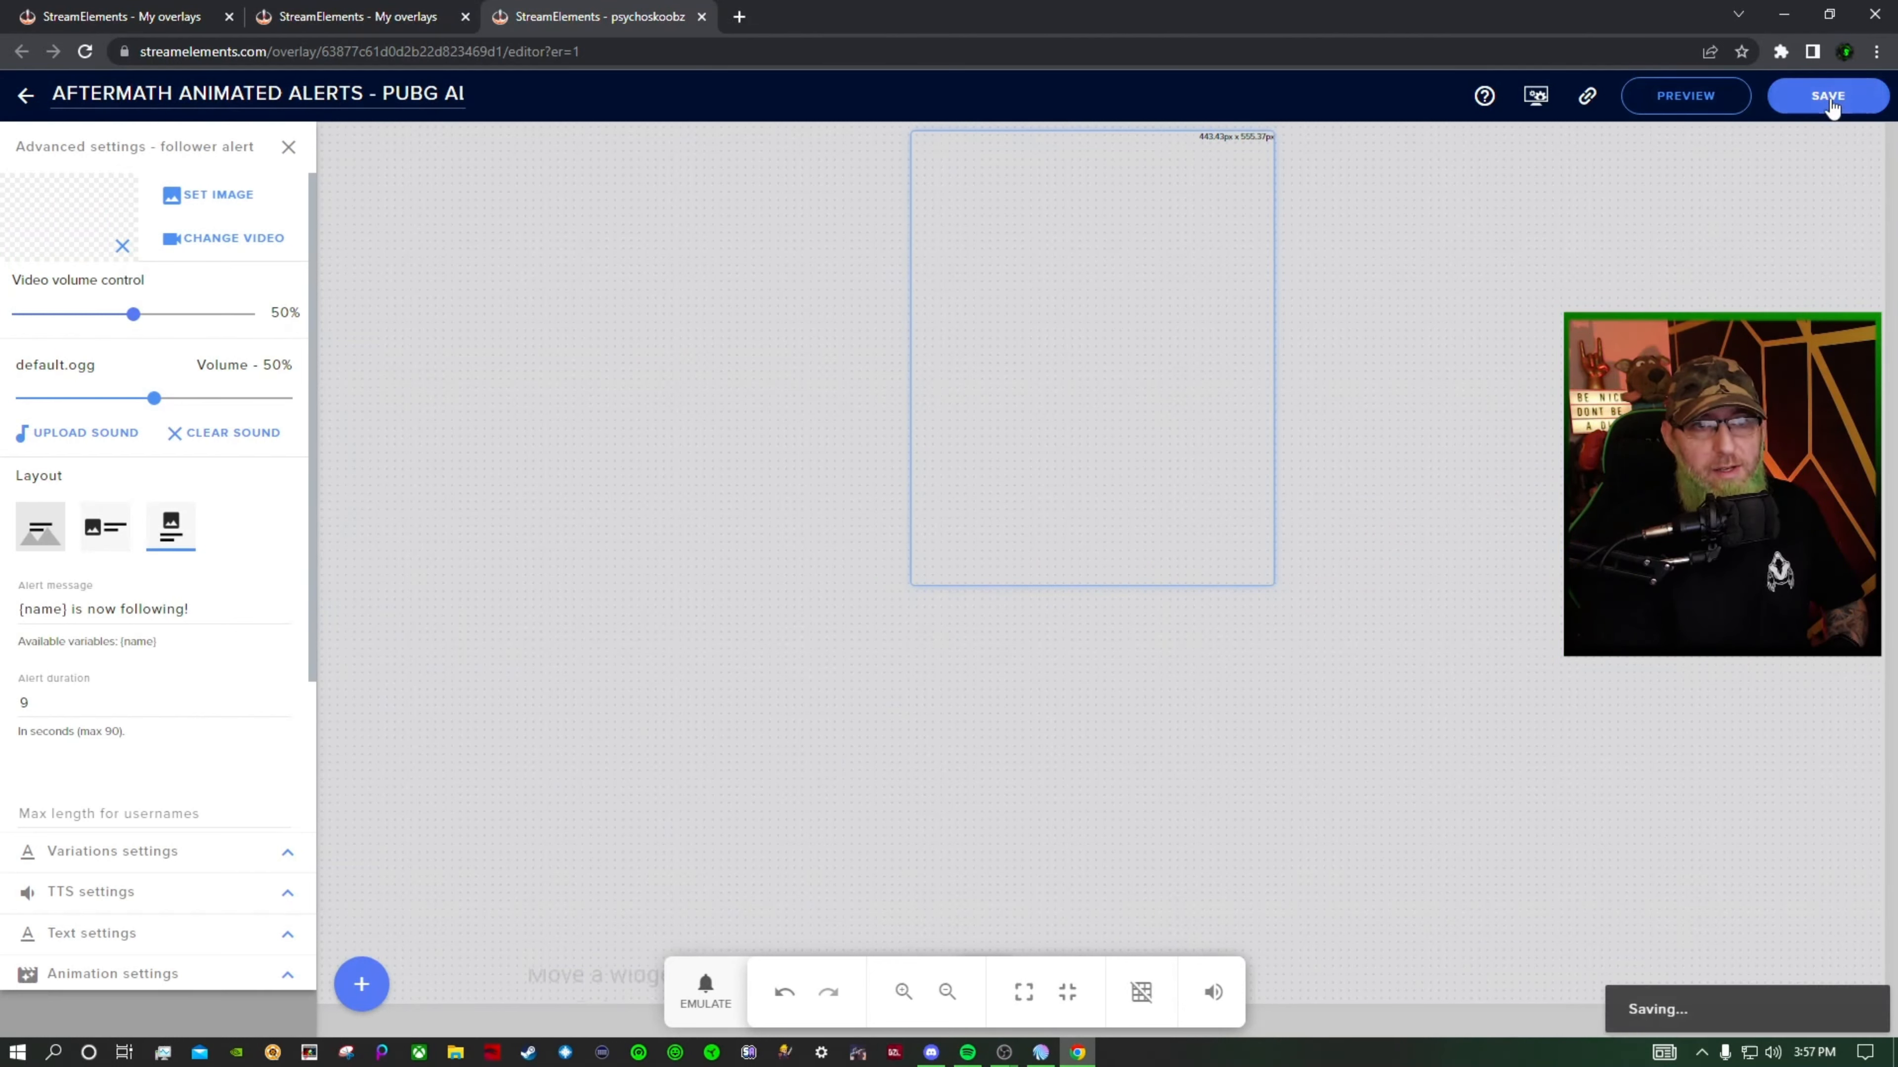
Emulate a follower event to preview the new video and open the follower alert's text-to-speech settings
click(706, 998)
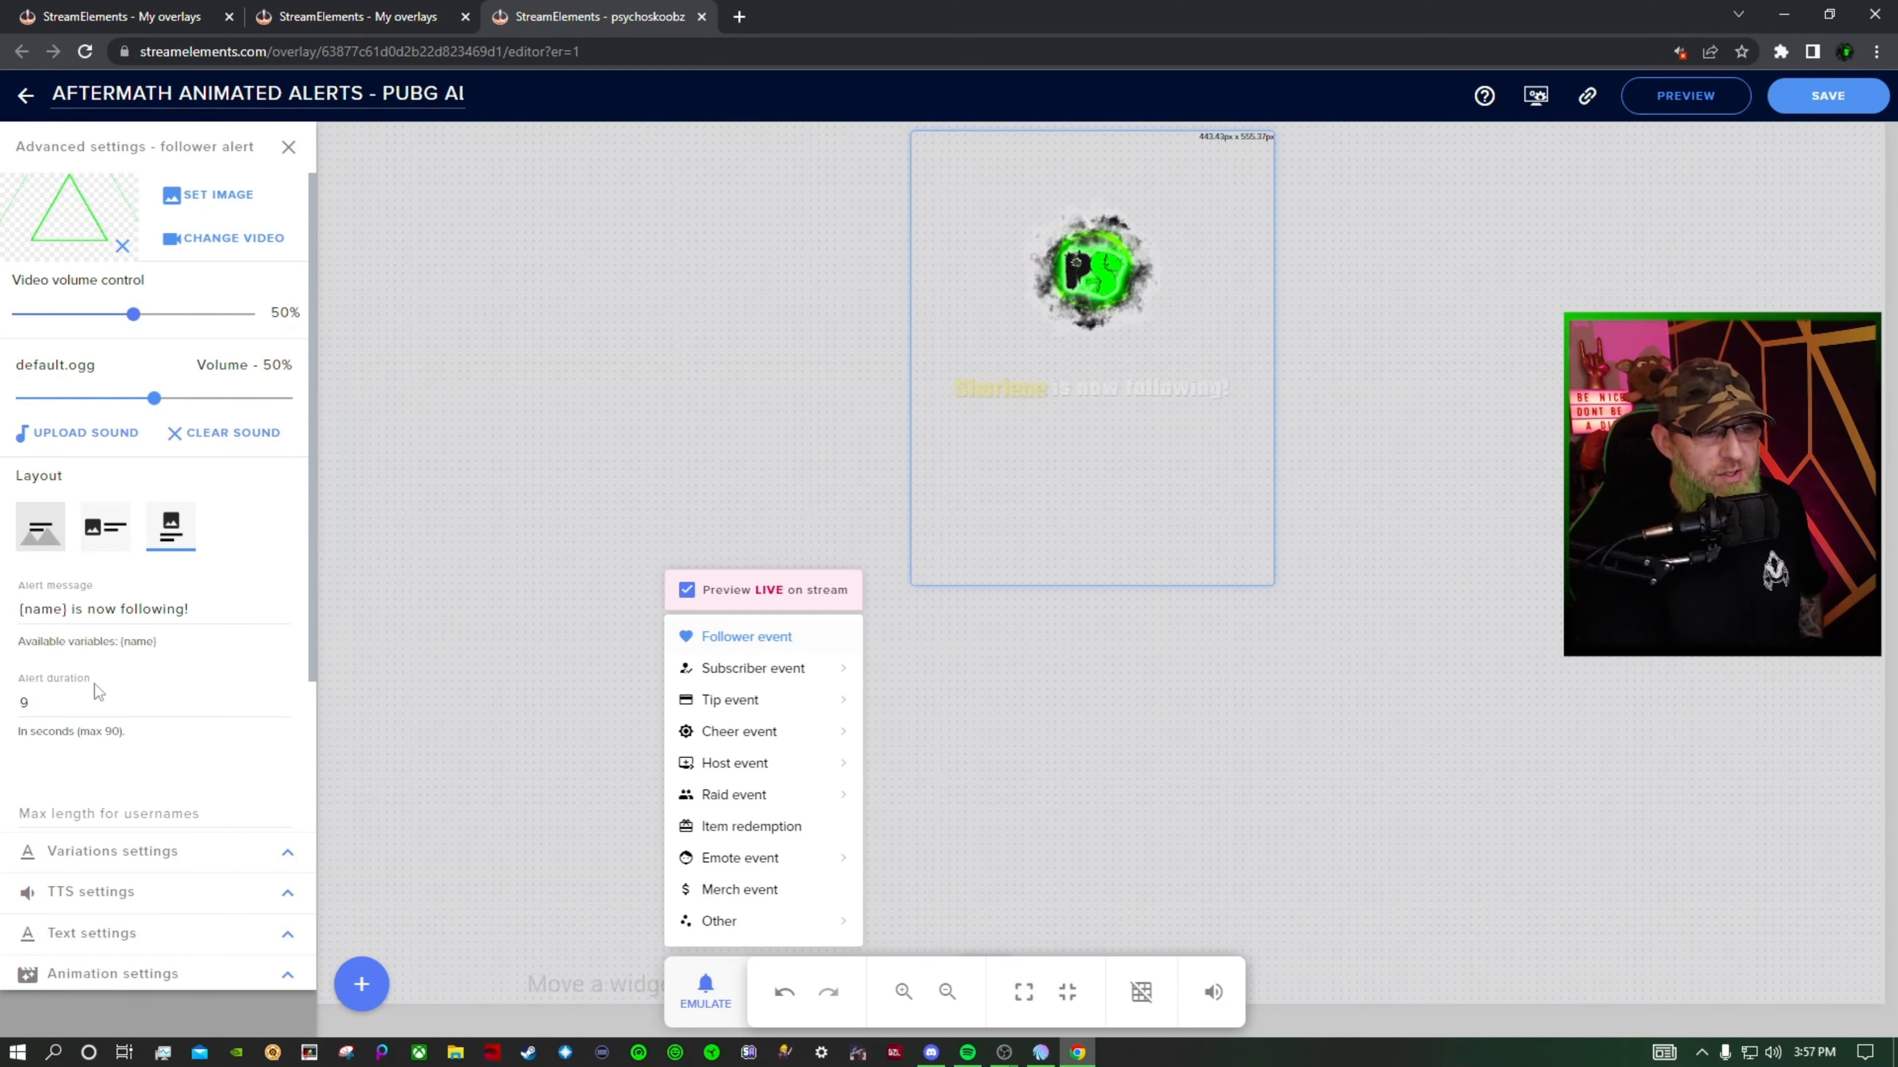
click(98, 935)
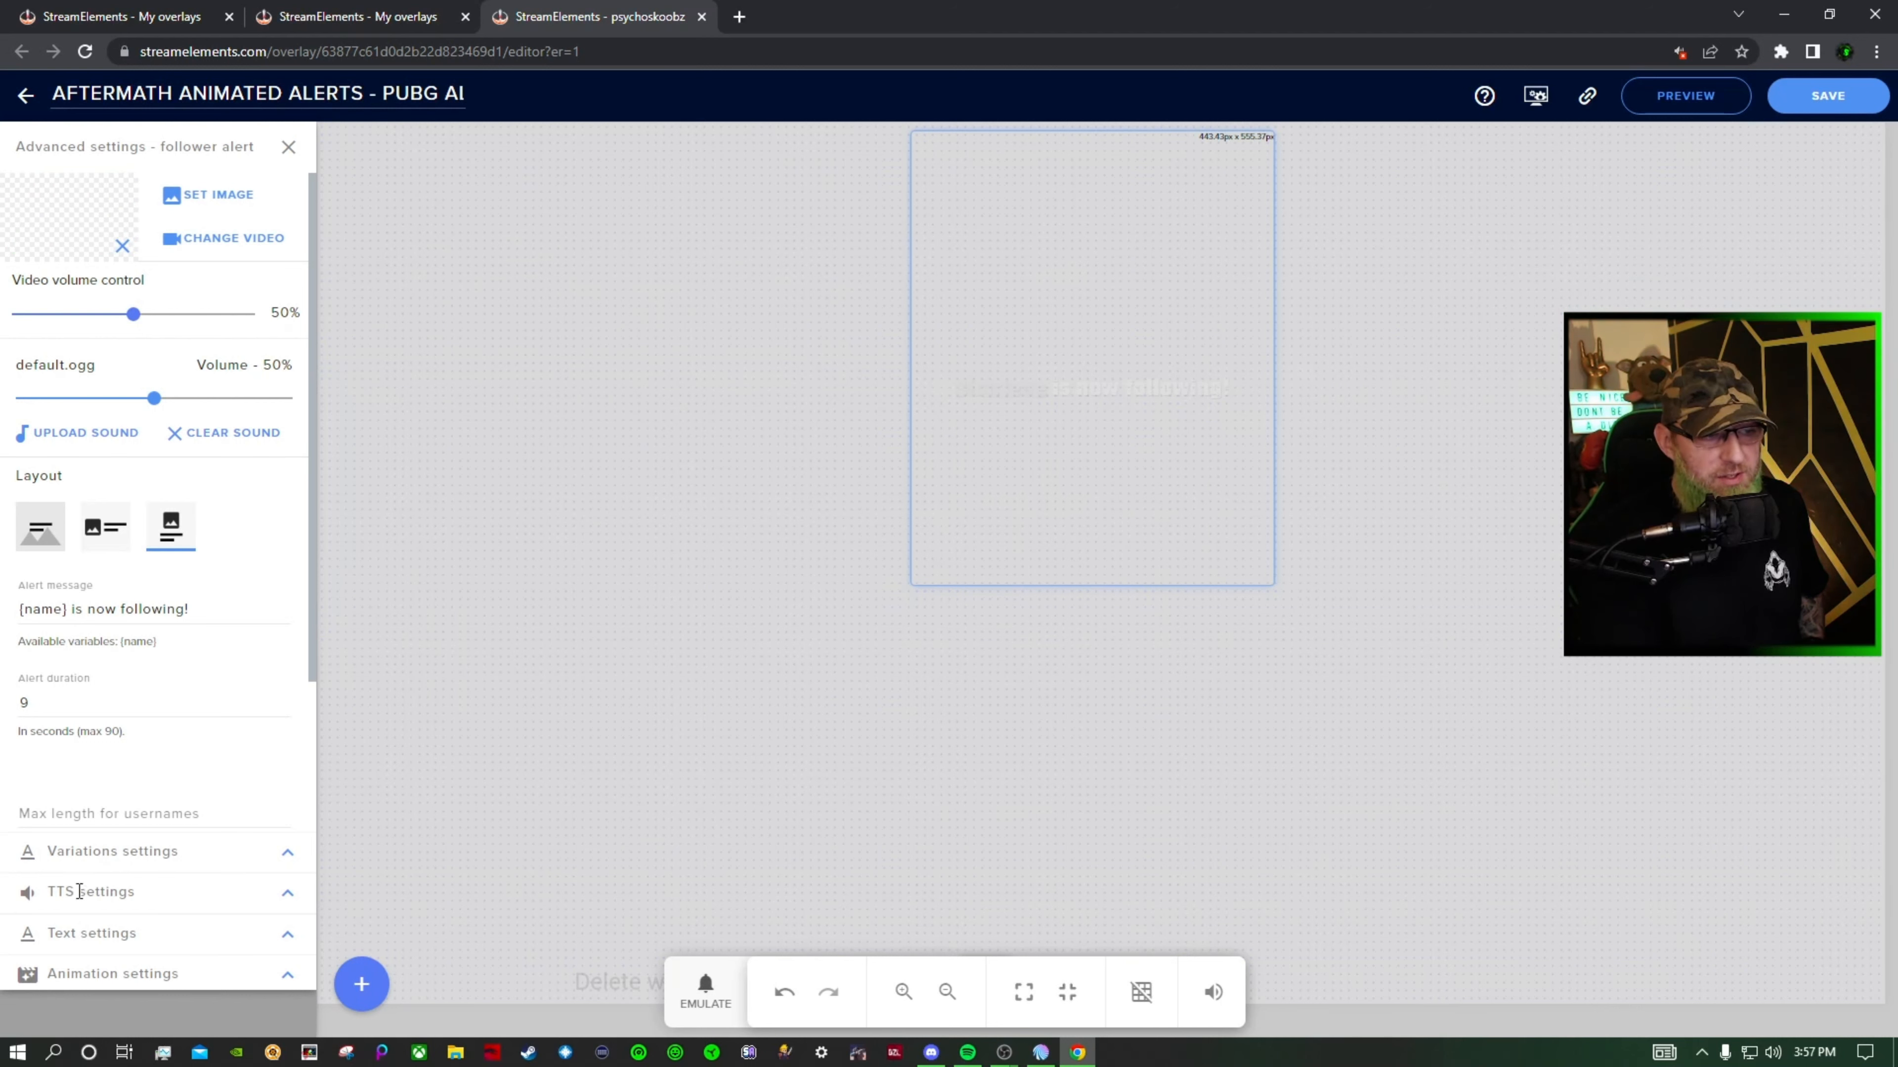
click(288, 894)
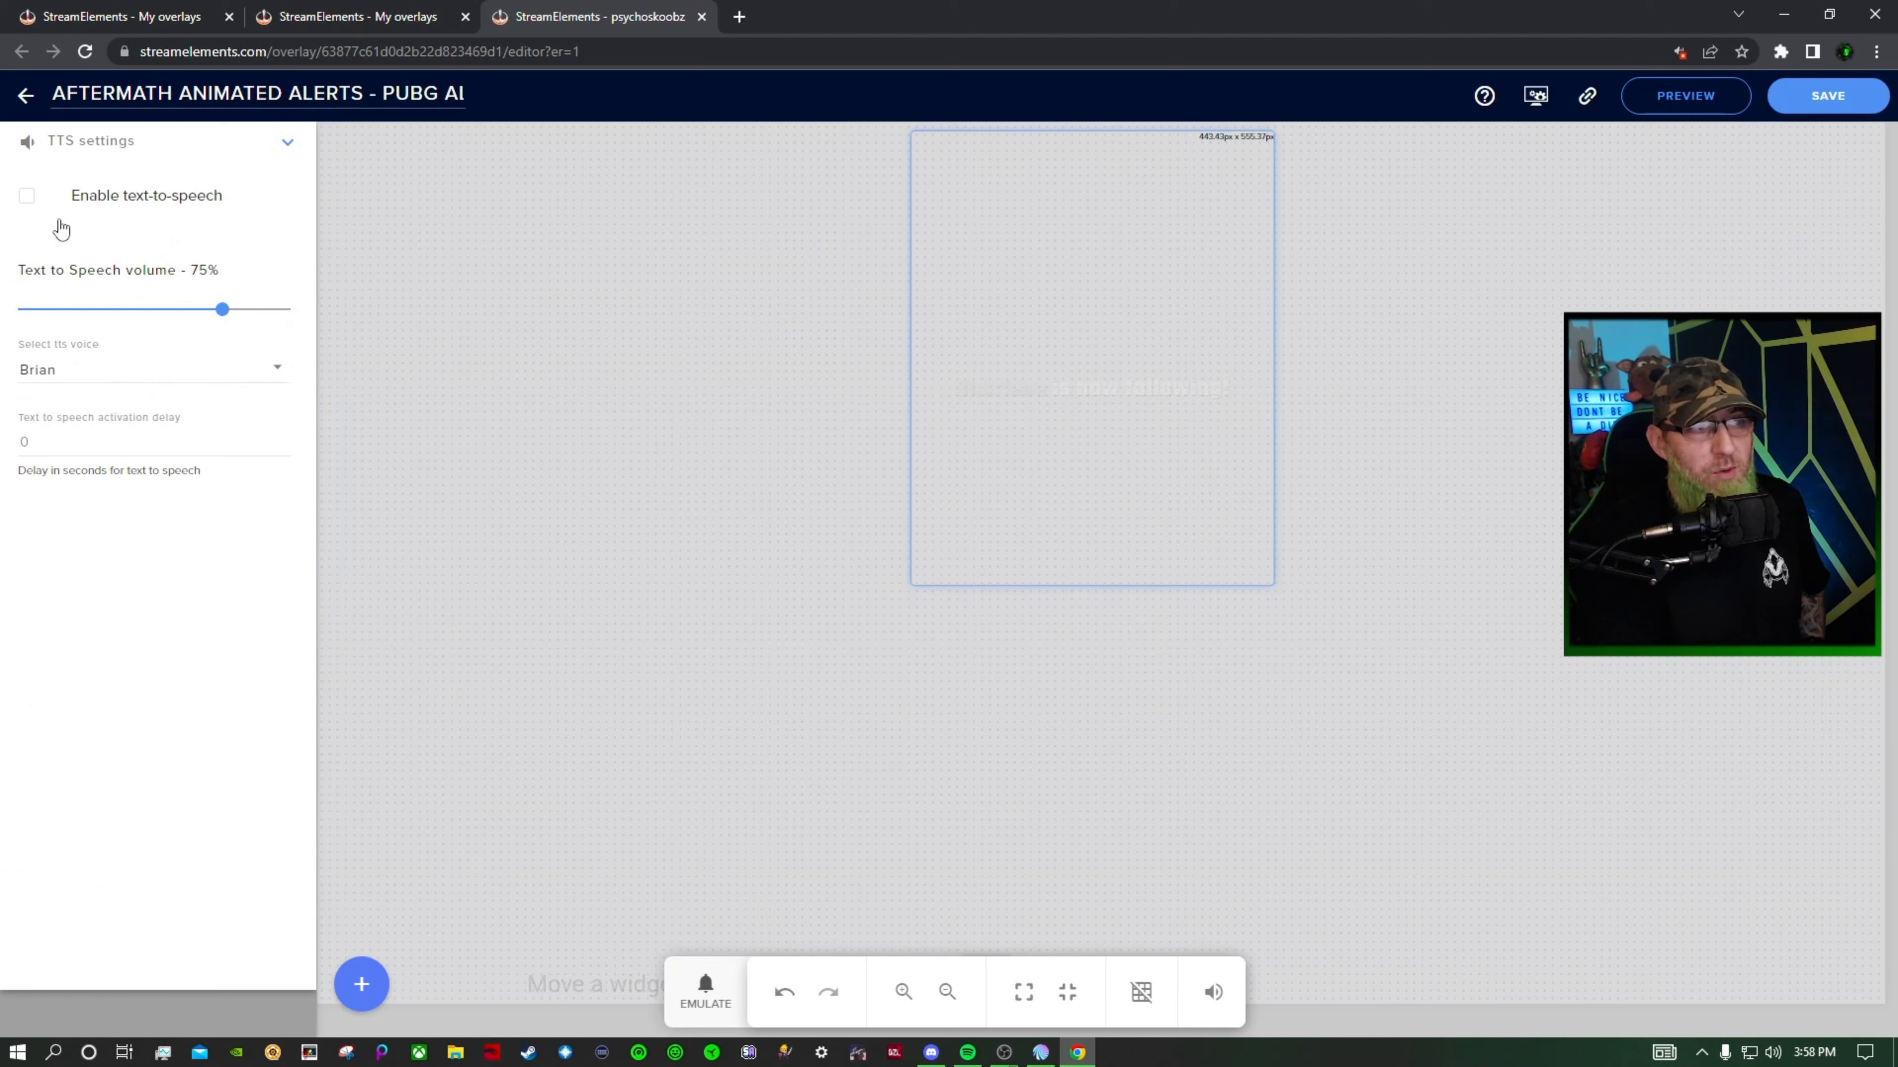
Enable text-to-speech for the follower alert and look through its basic and advanced text settings
click(46, 203)
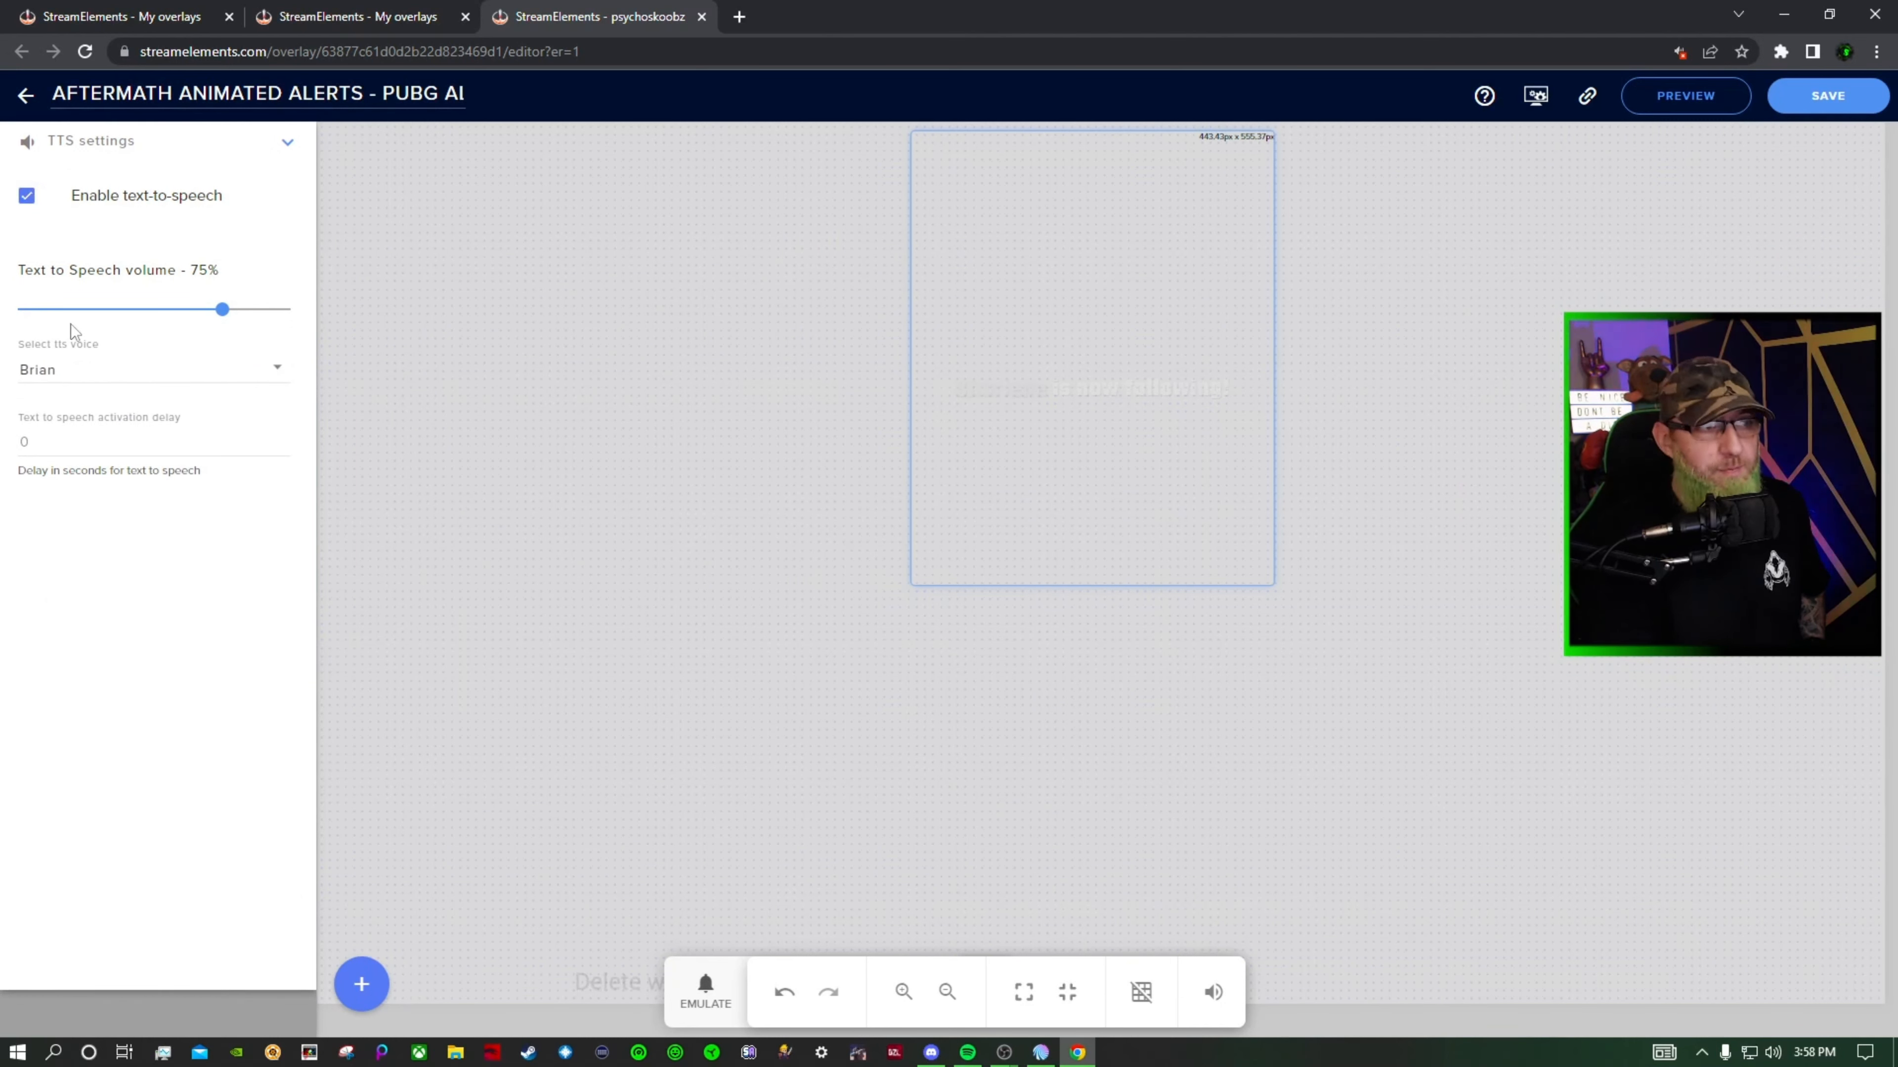
click(289, 143)
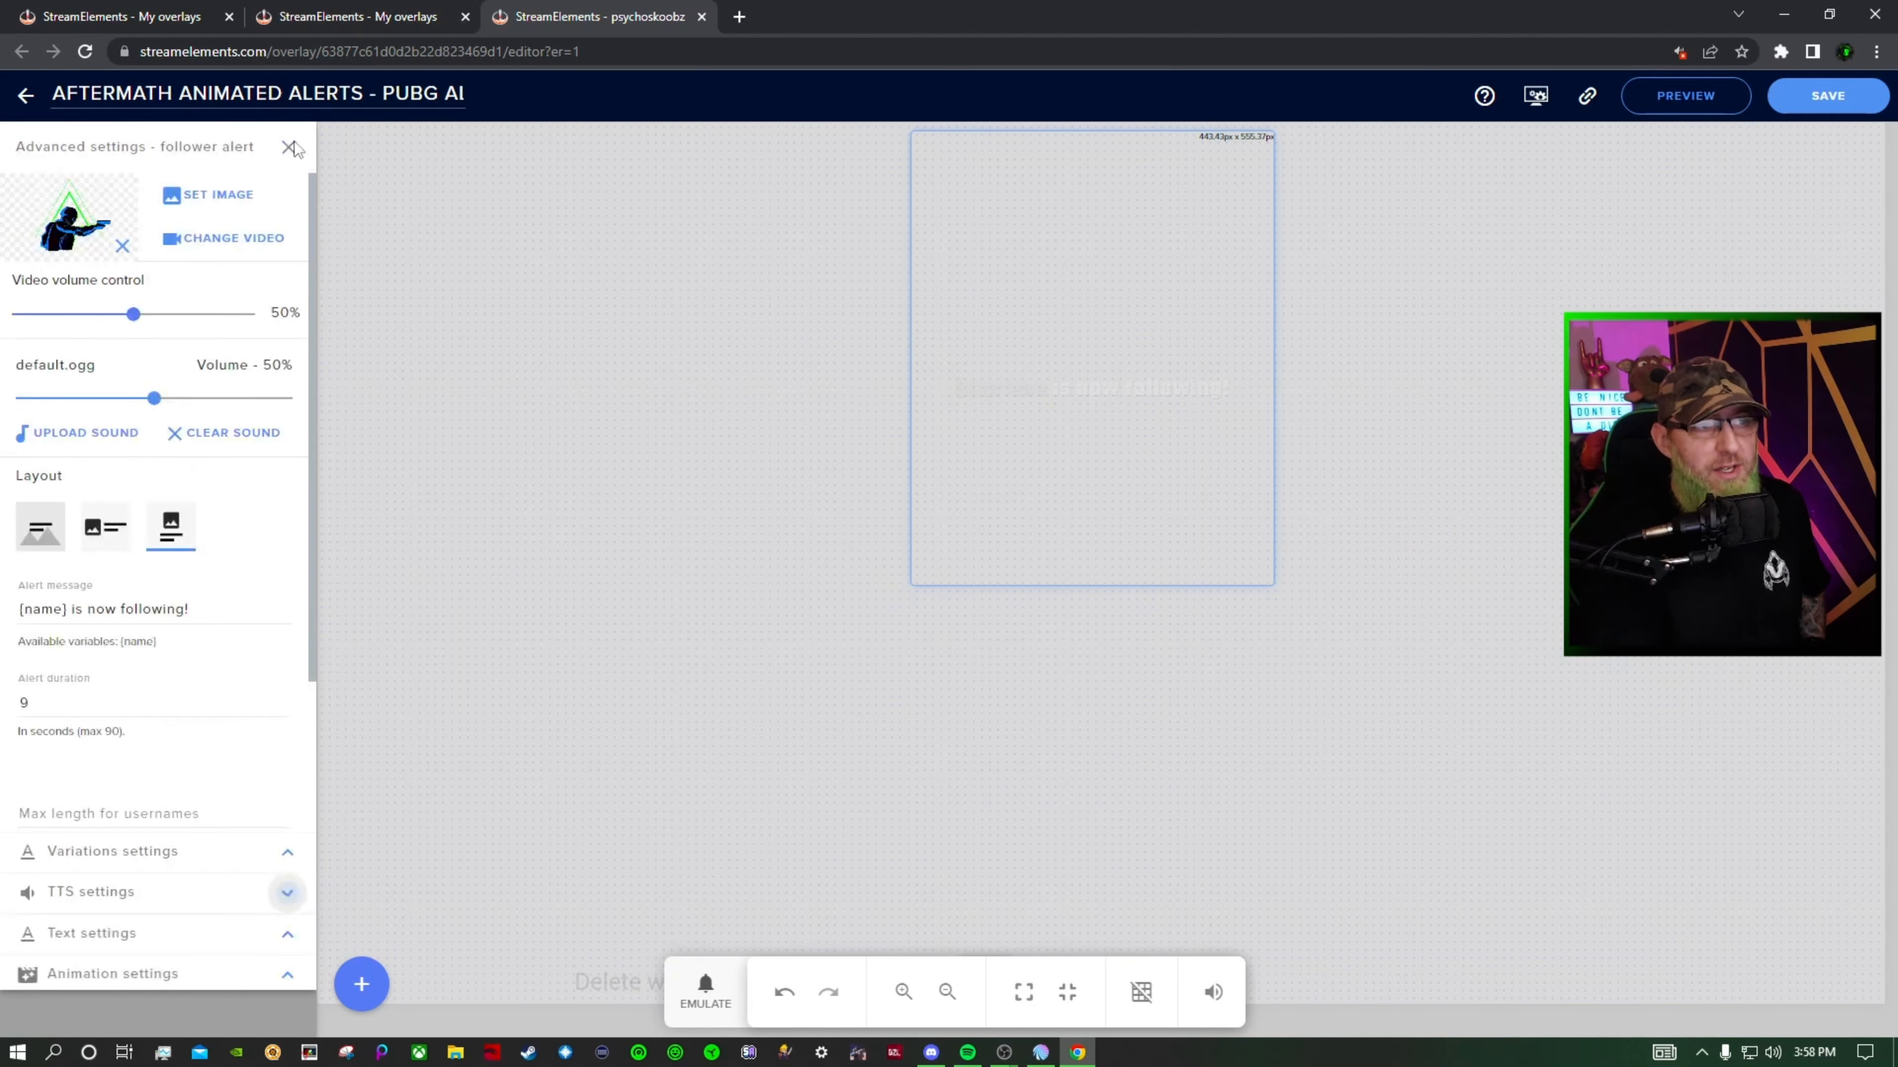
click(127, 949)
scroll(131, 789, down, 3)
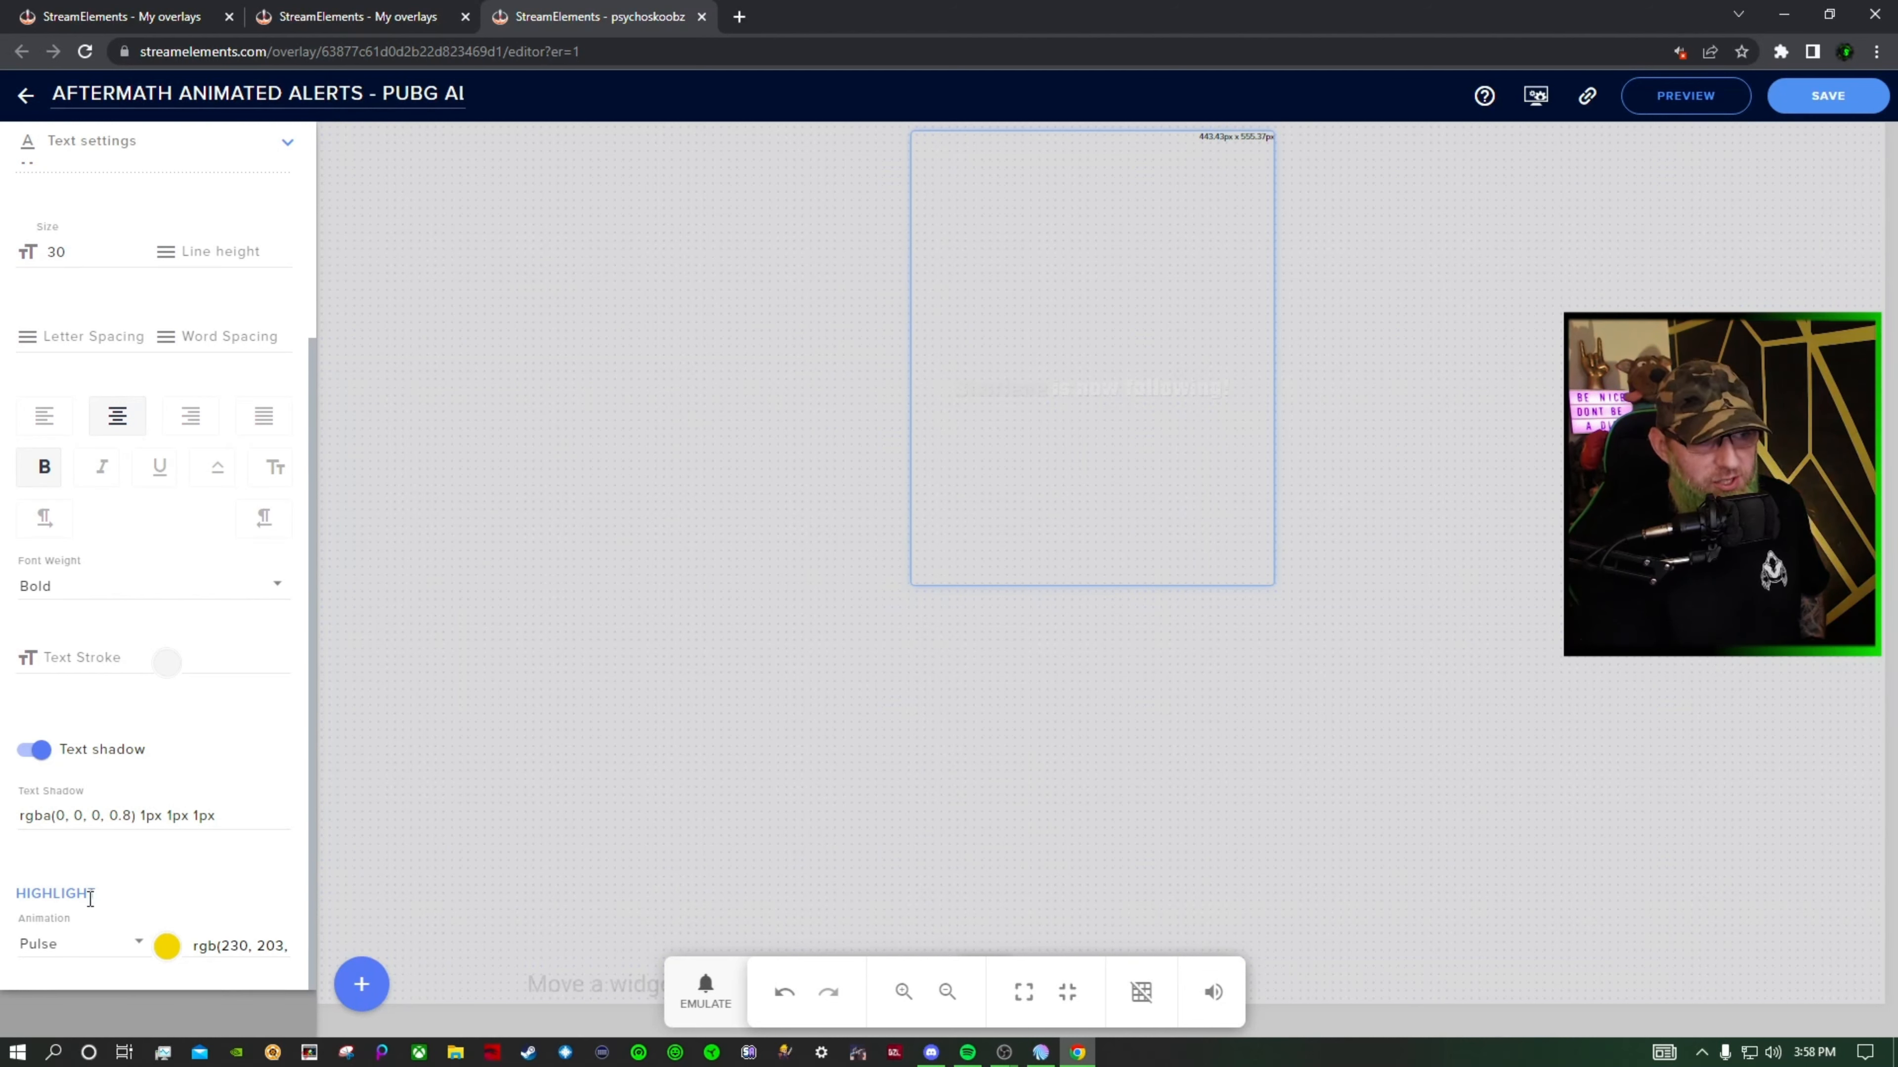
scroll(94, 688, up, 3)
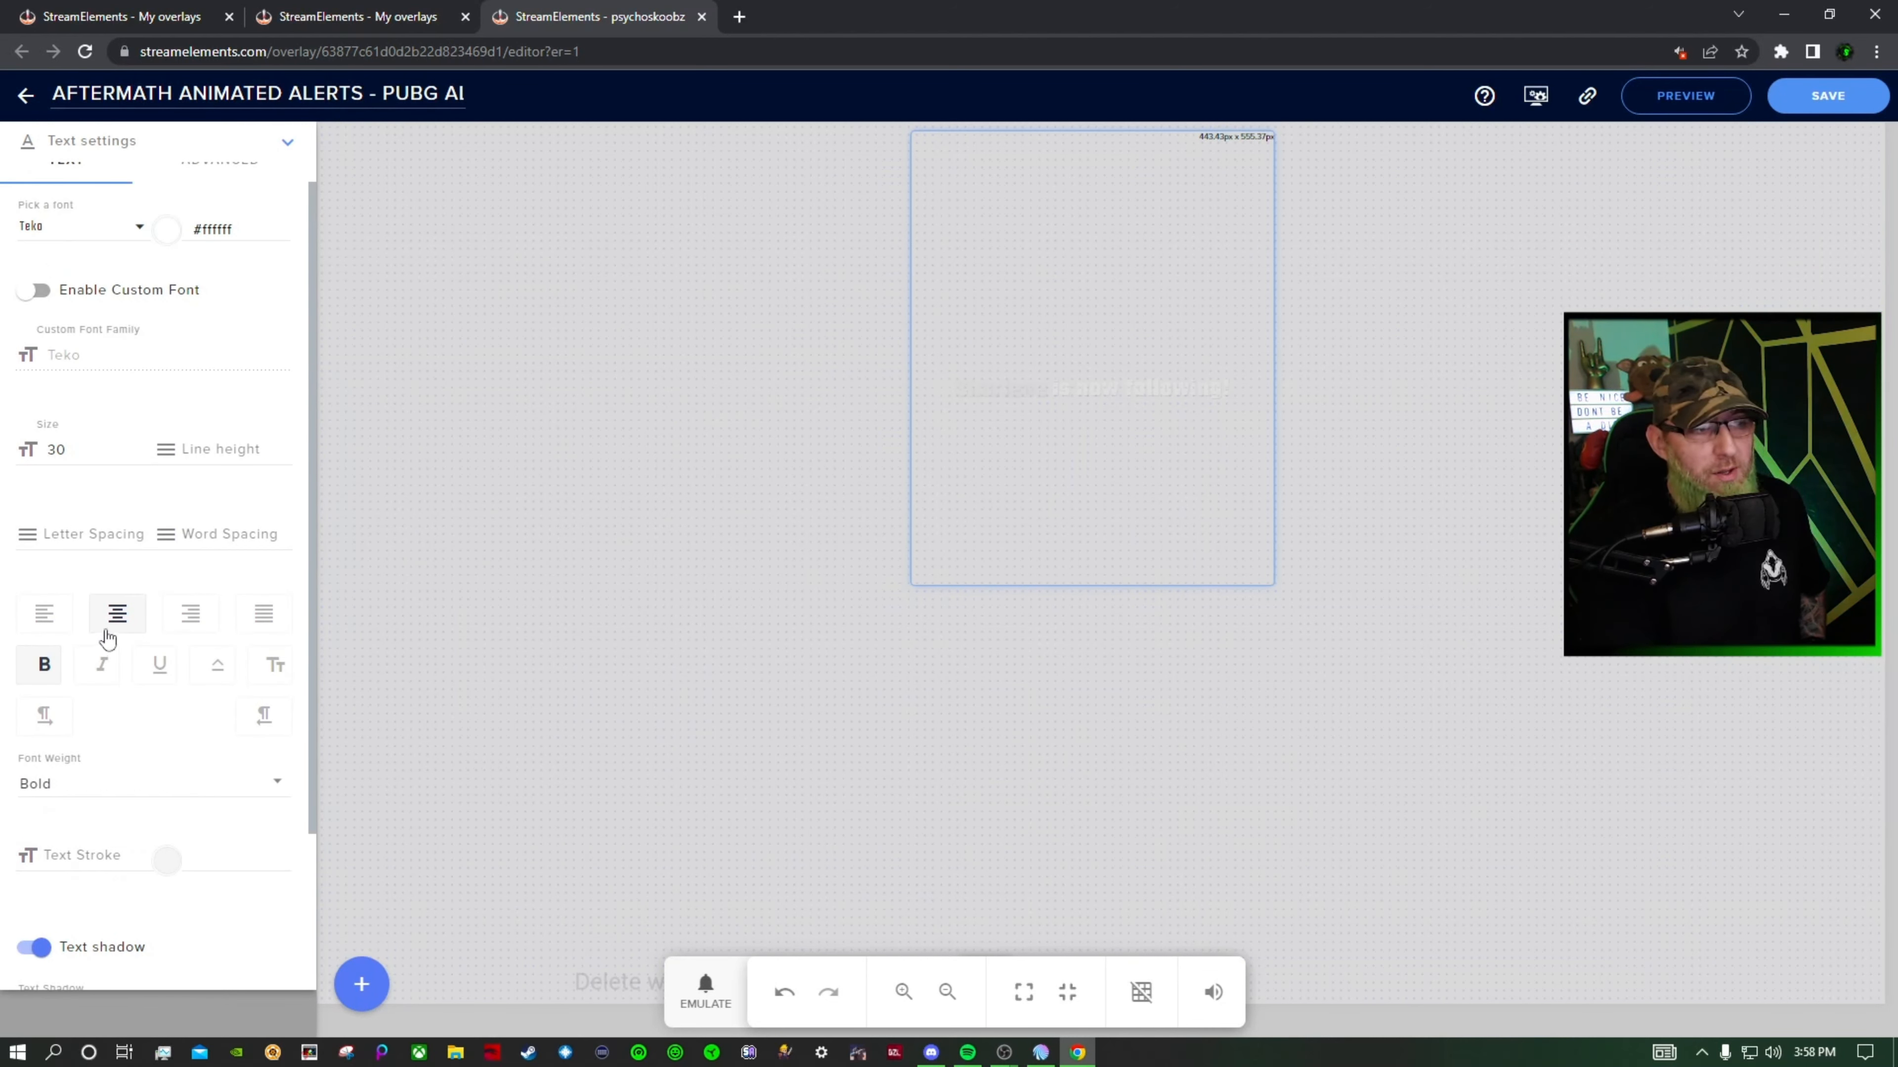
click(213, 186)
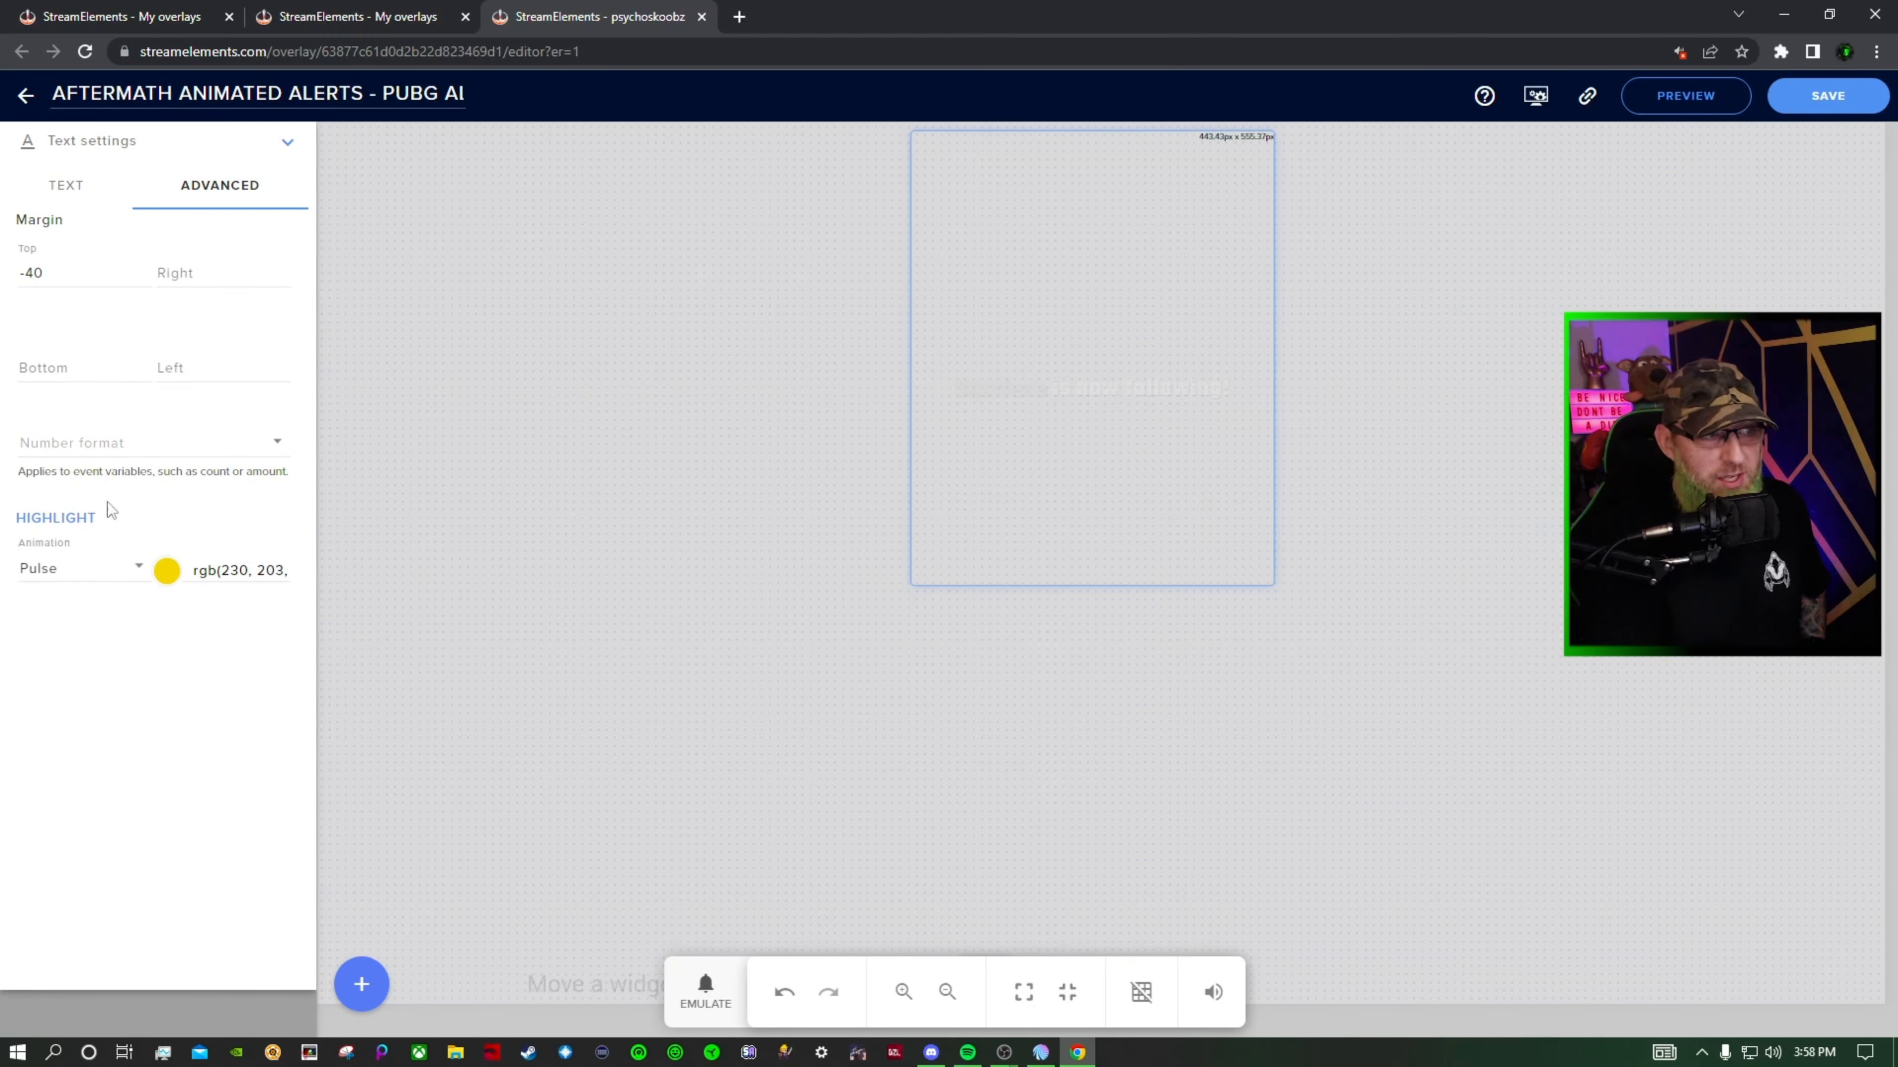
click(289, 147)
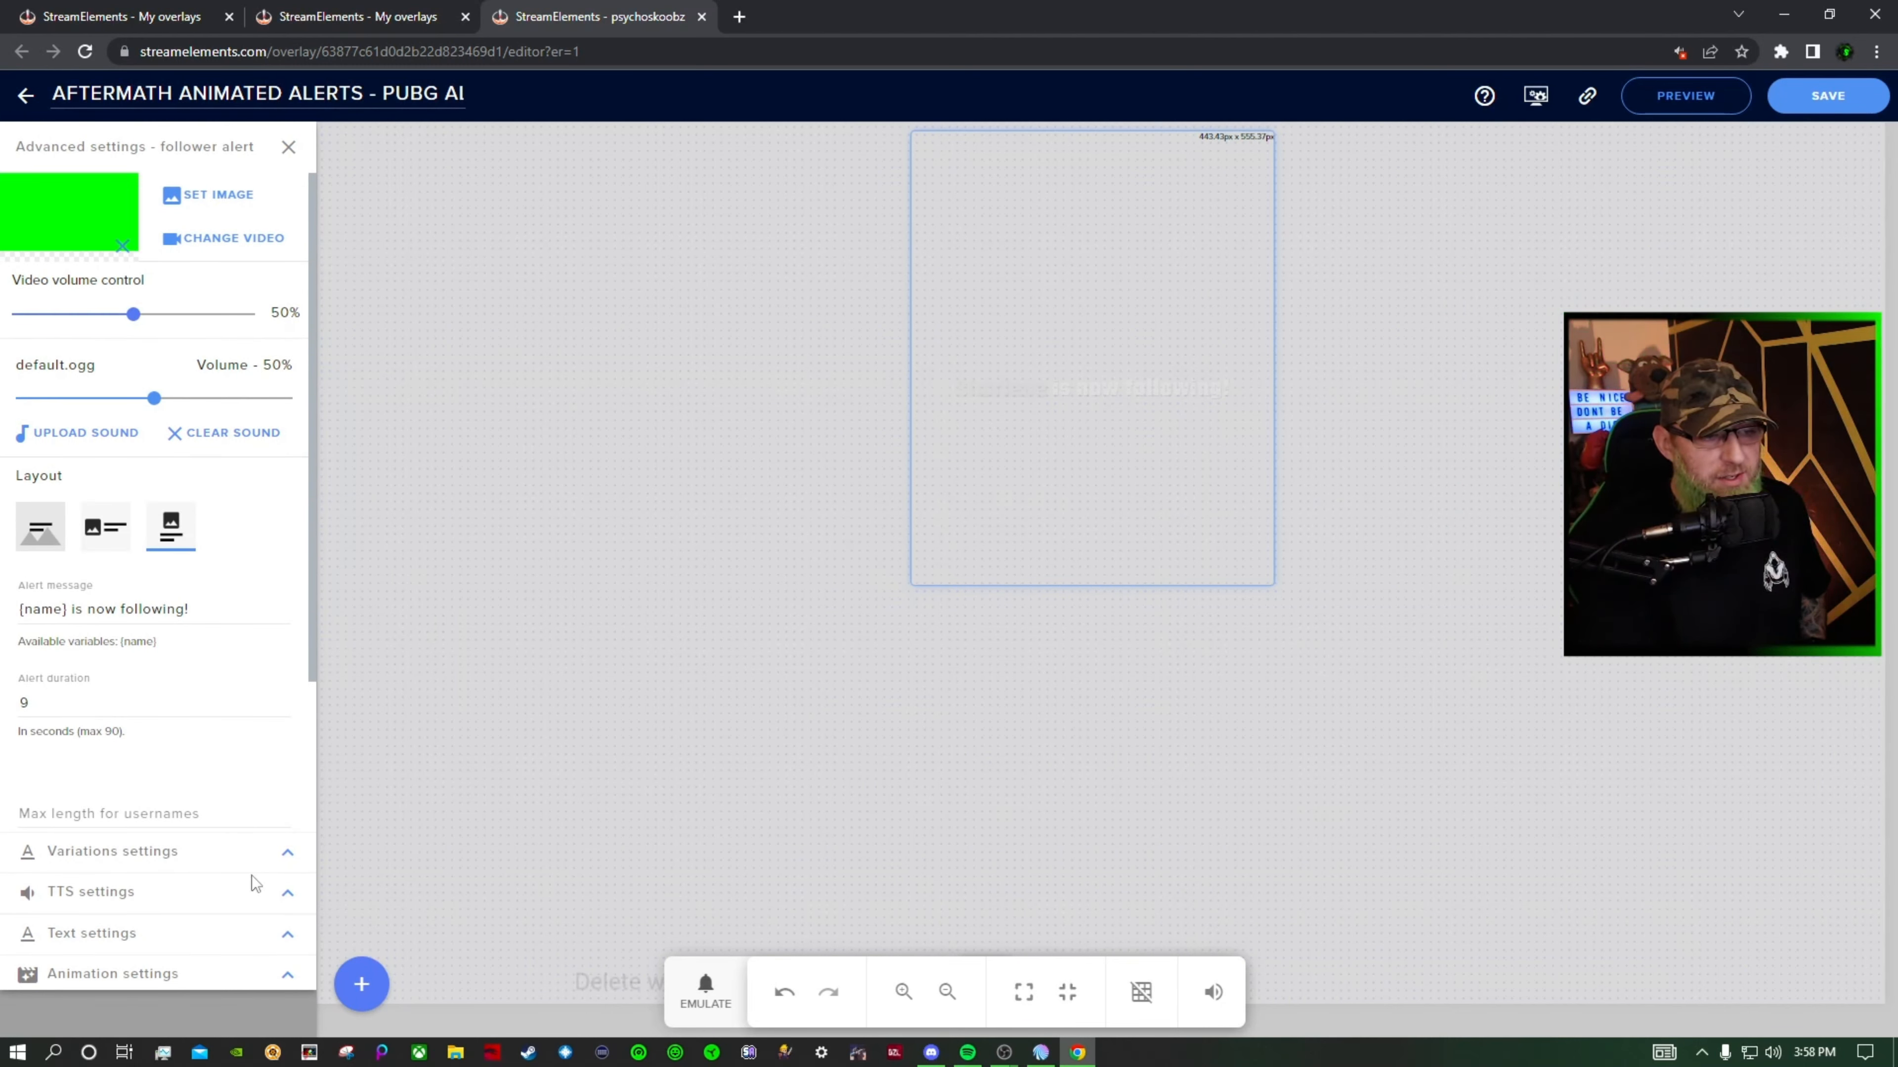
Set the follower alert's text appearance delay to 1.7 s in the animation settings and emulate a follower event to preview it
click(287, 974)
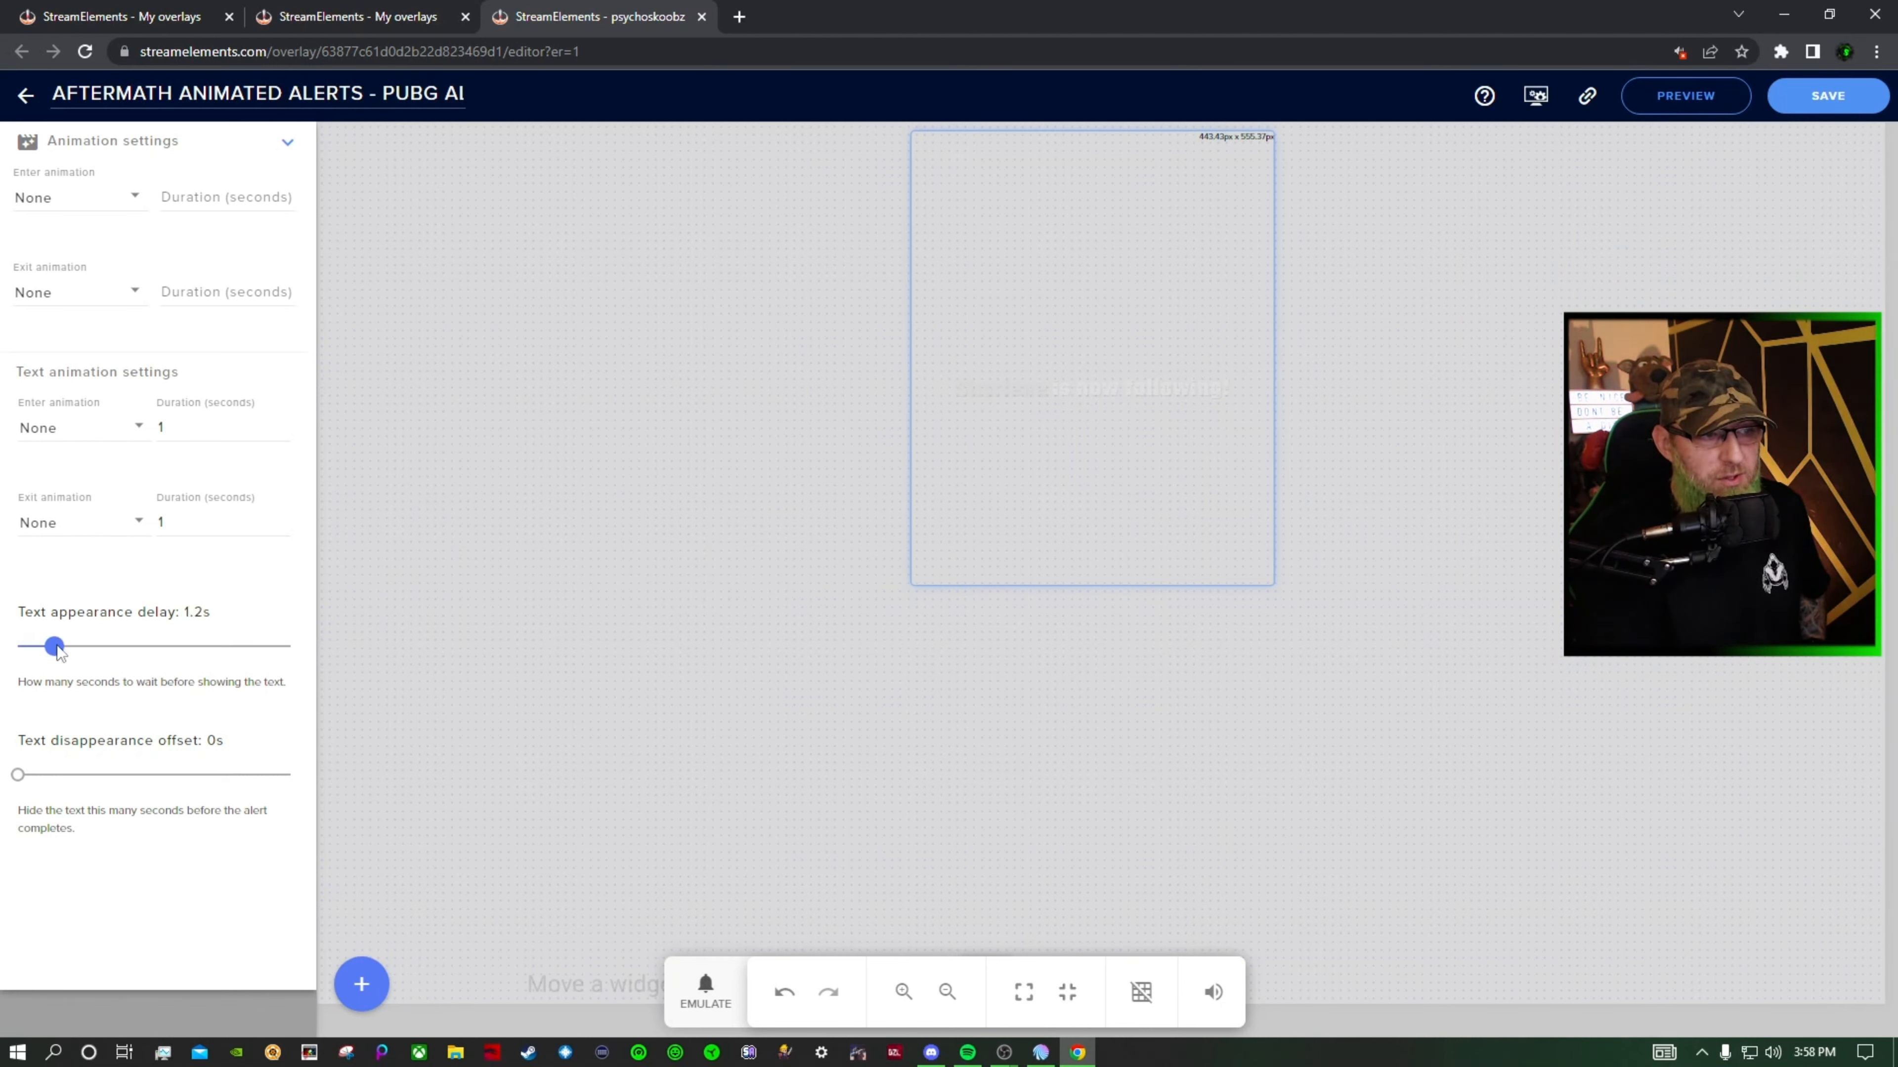
drag(67, 647, 73, 647)
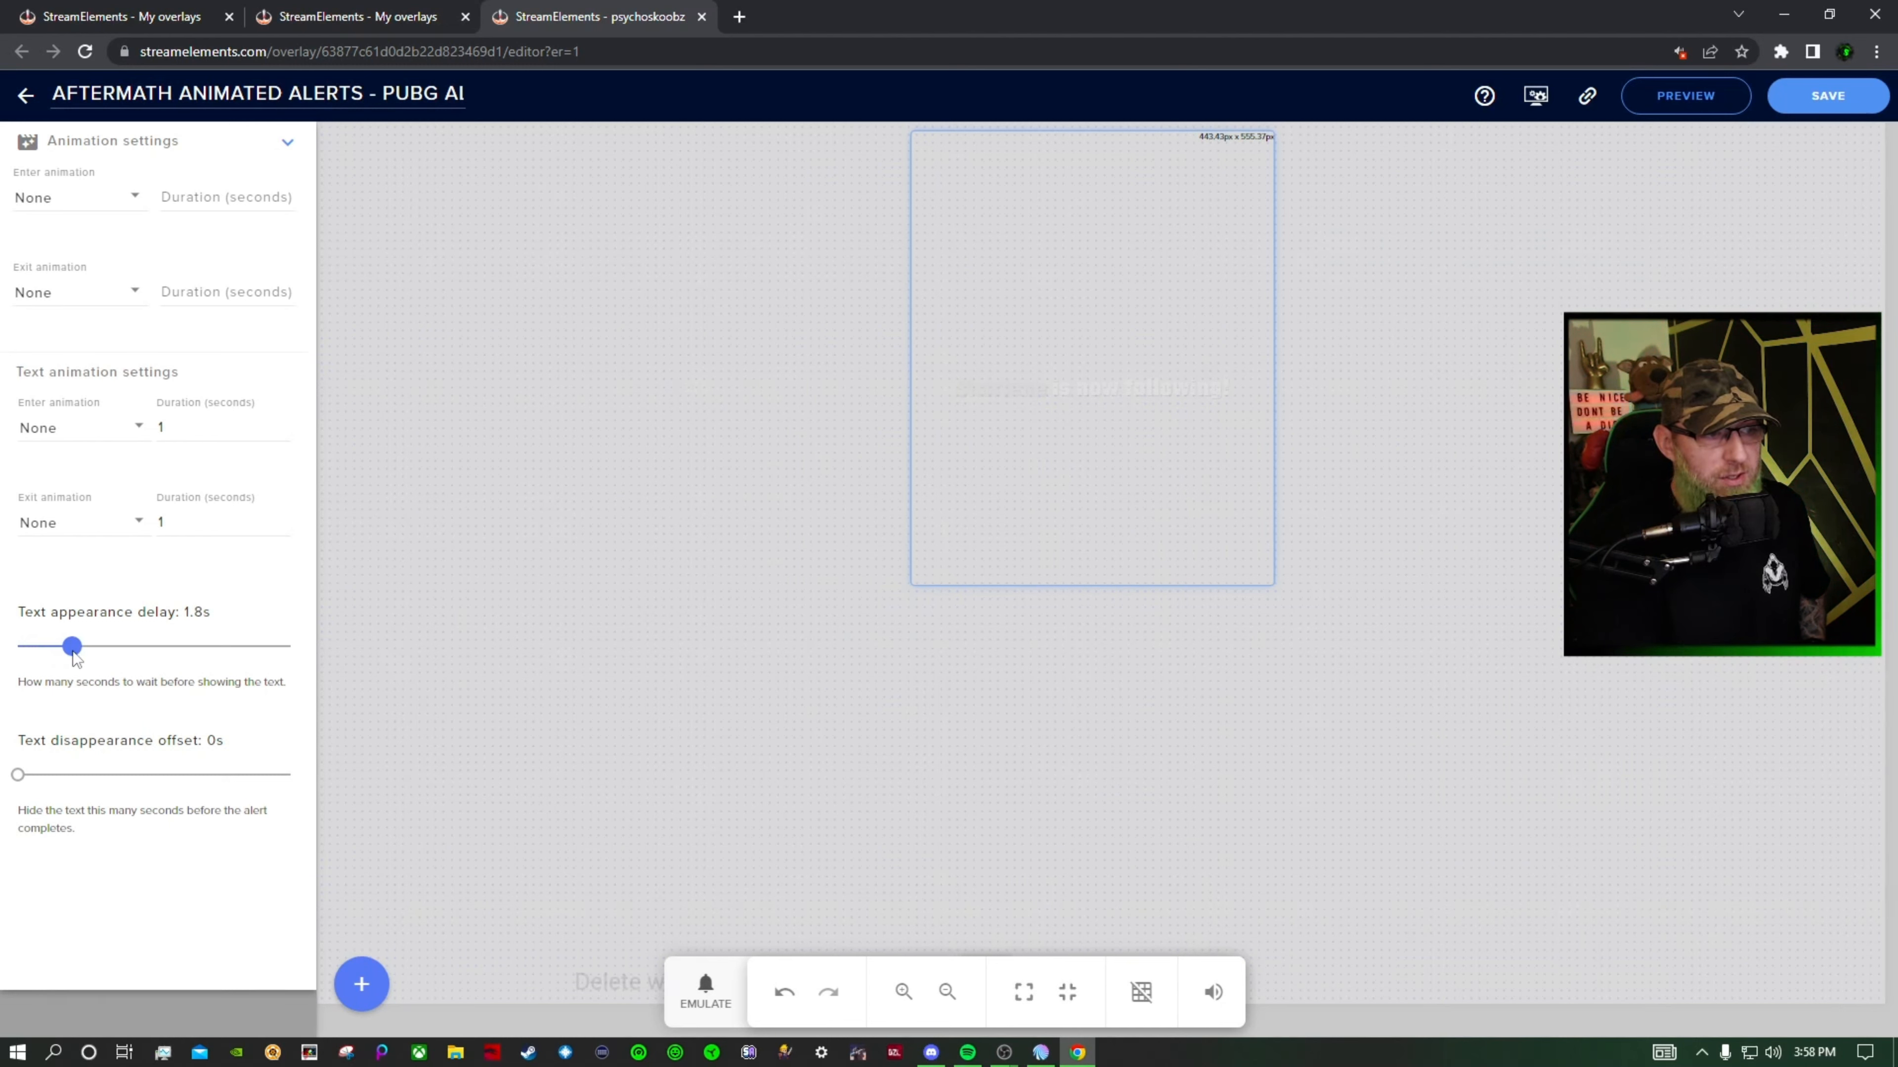
drag(73, 653, 70, 658)
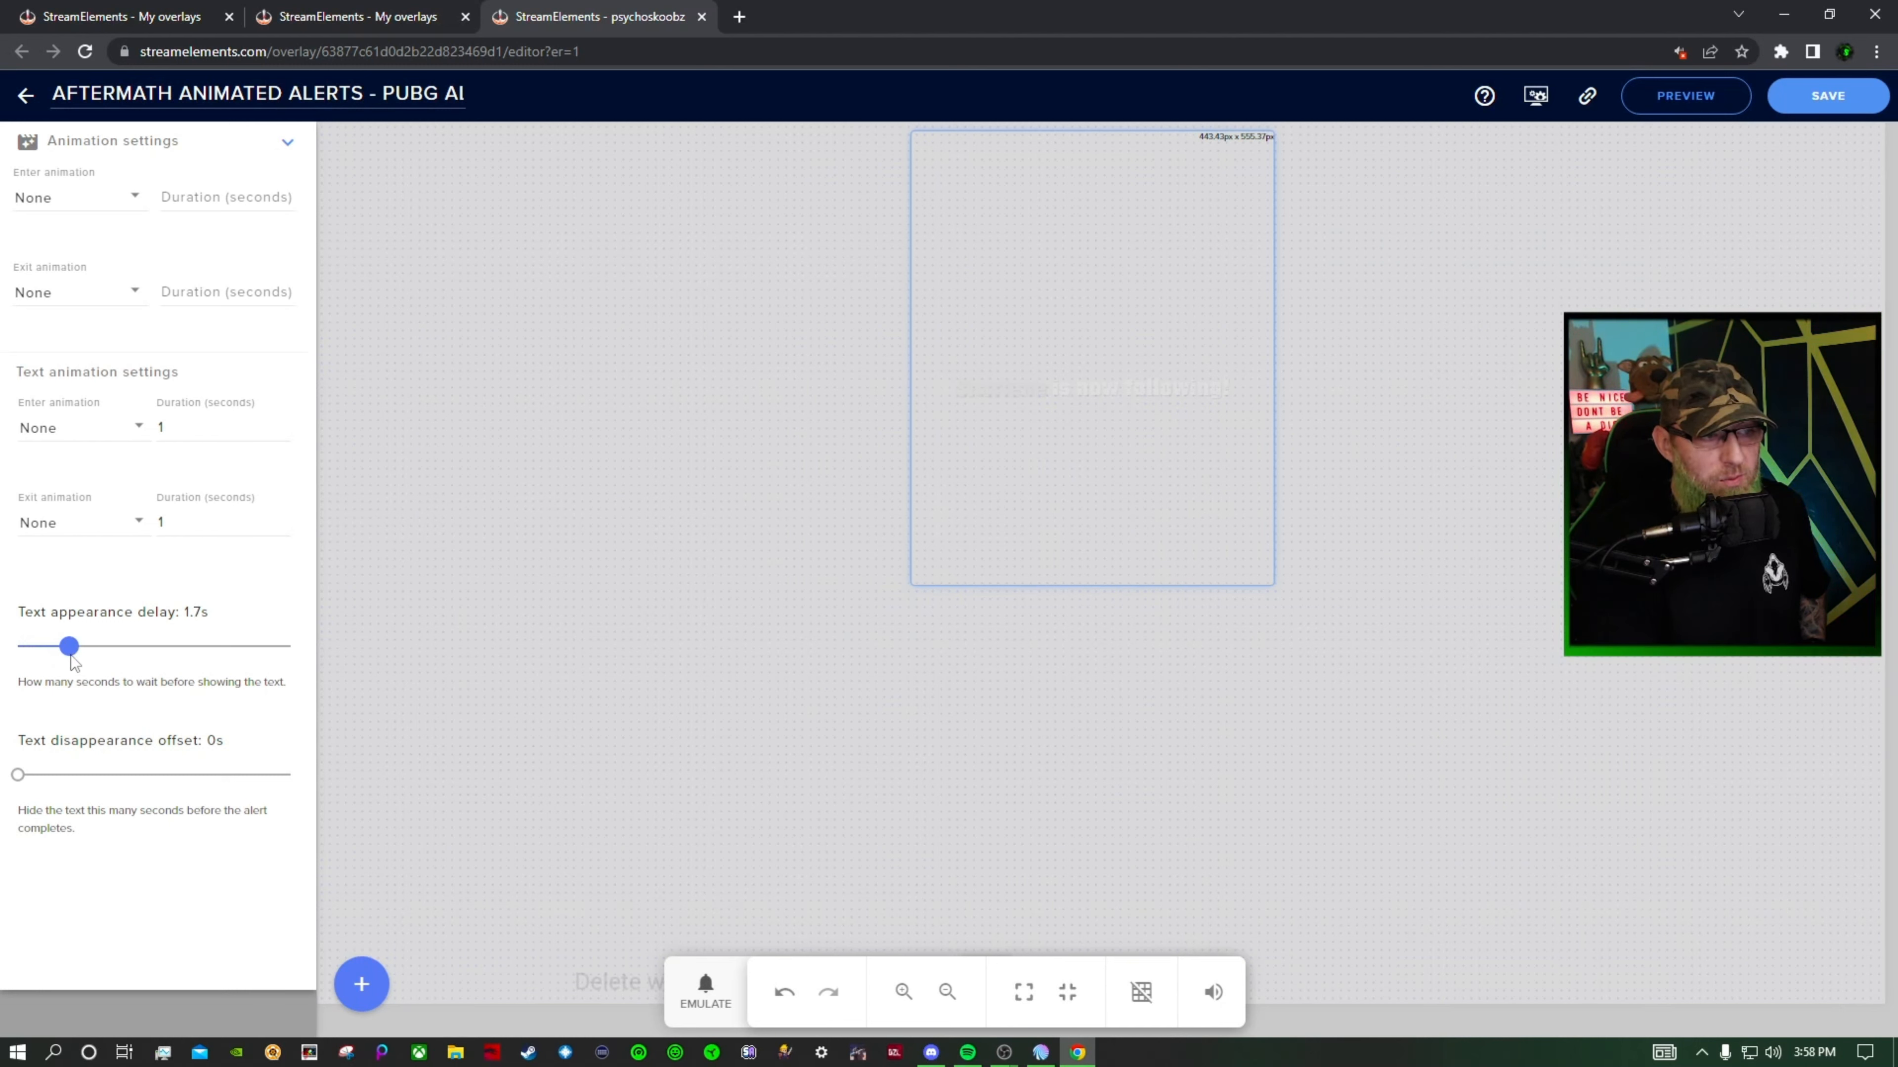
click(691, 994)
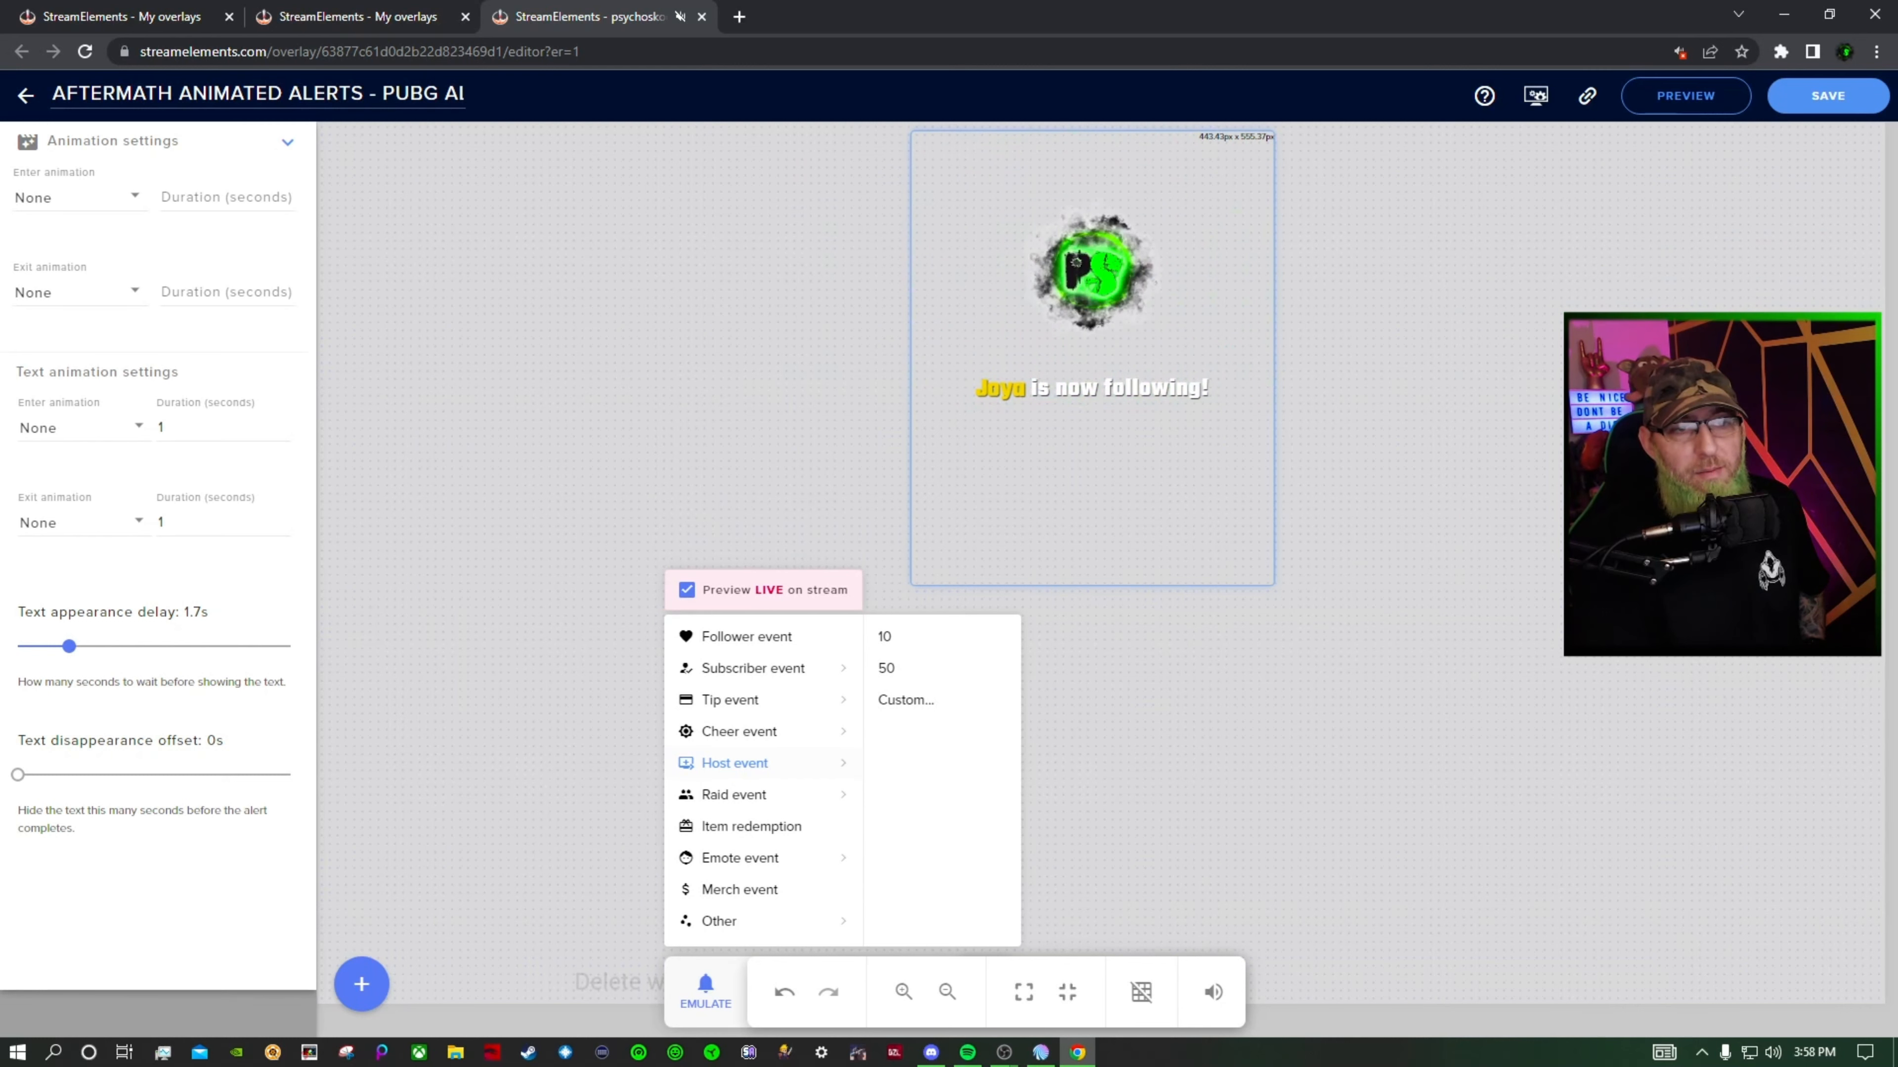
Increase the follower alert's text appearance delay to 3 s and preview the timing with another emulated follower event
click(102, 642)
drag(105, 650, 111, 651)
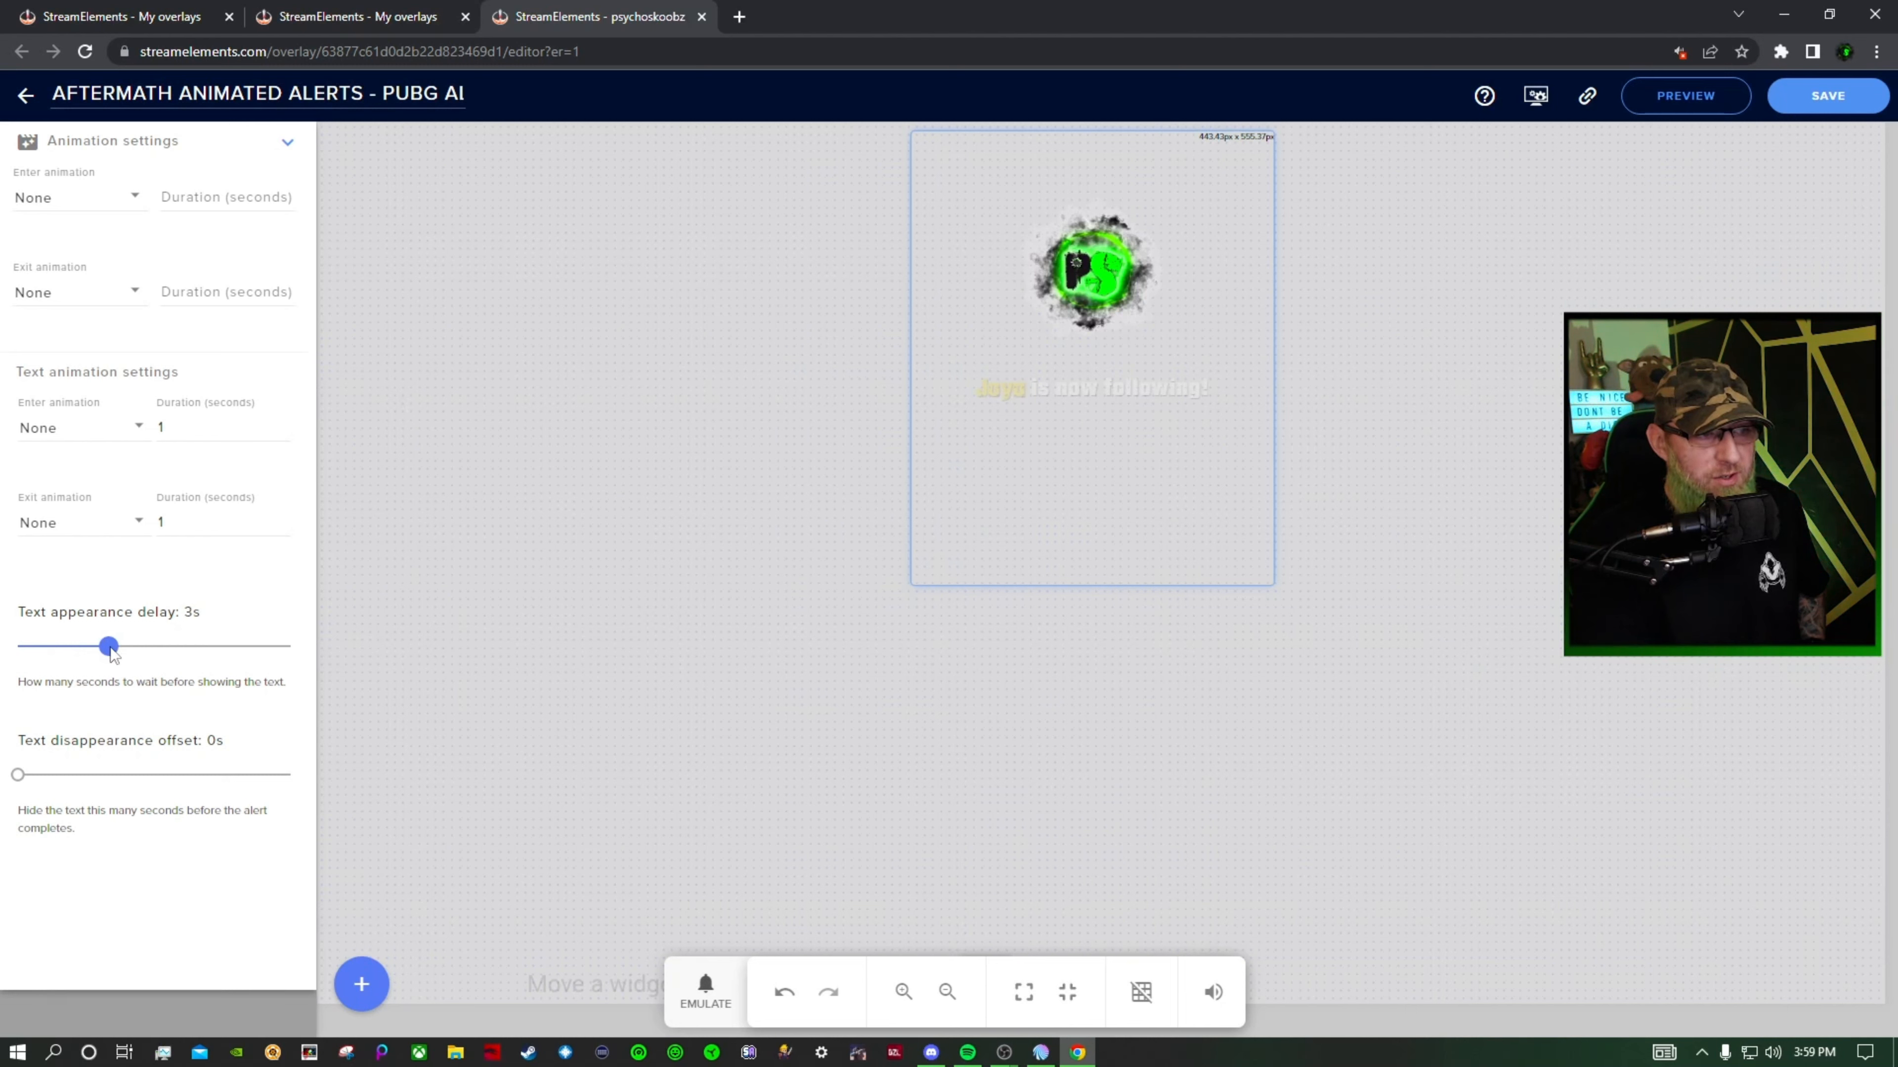
click(708, 1000)
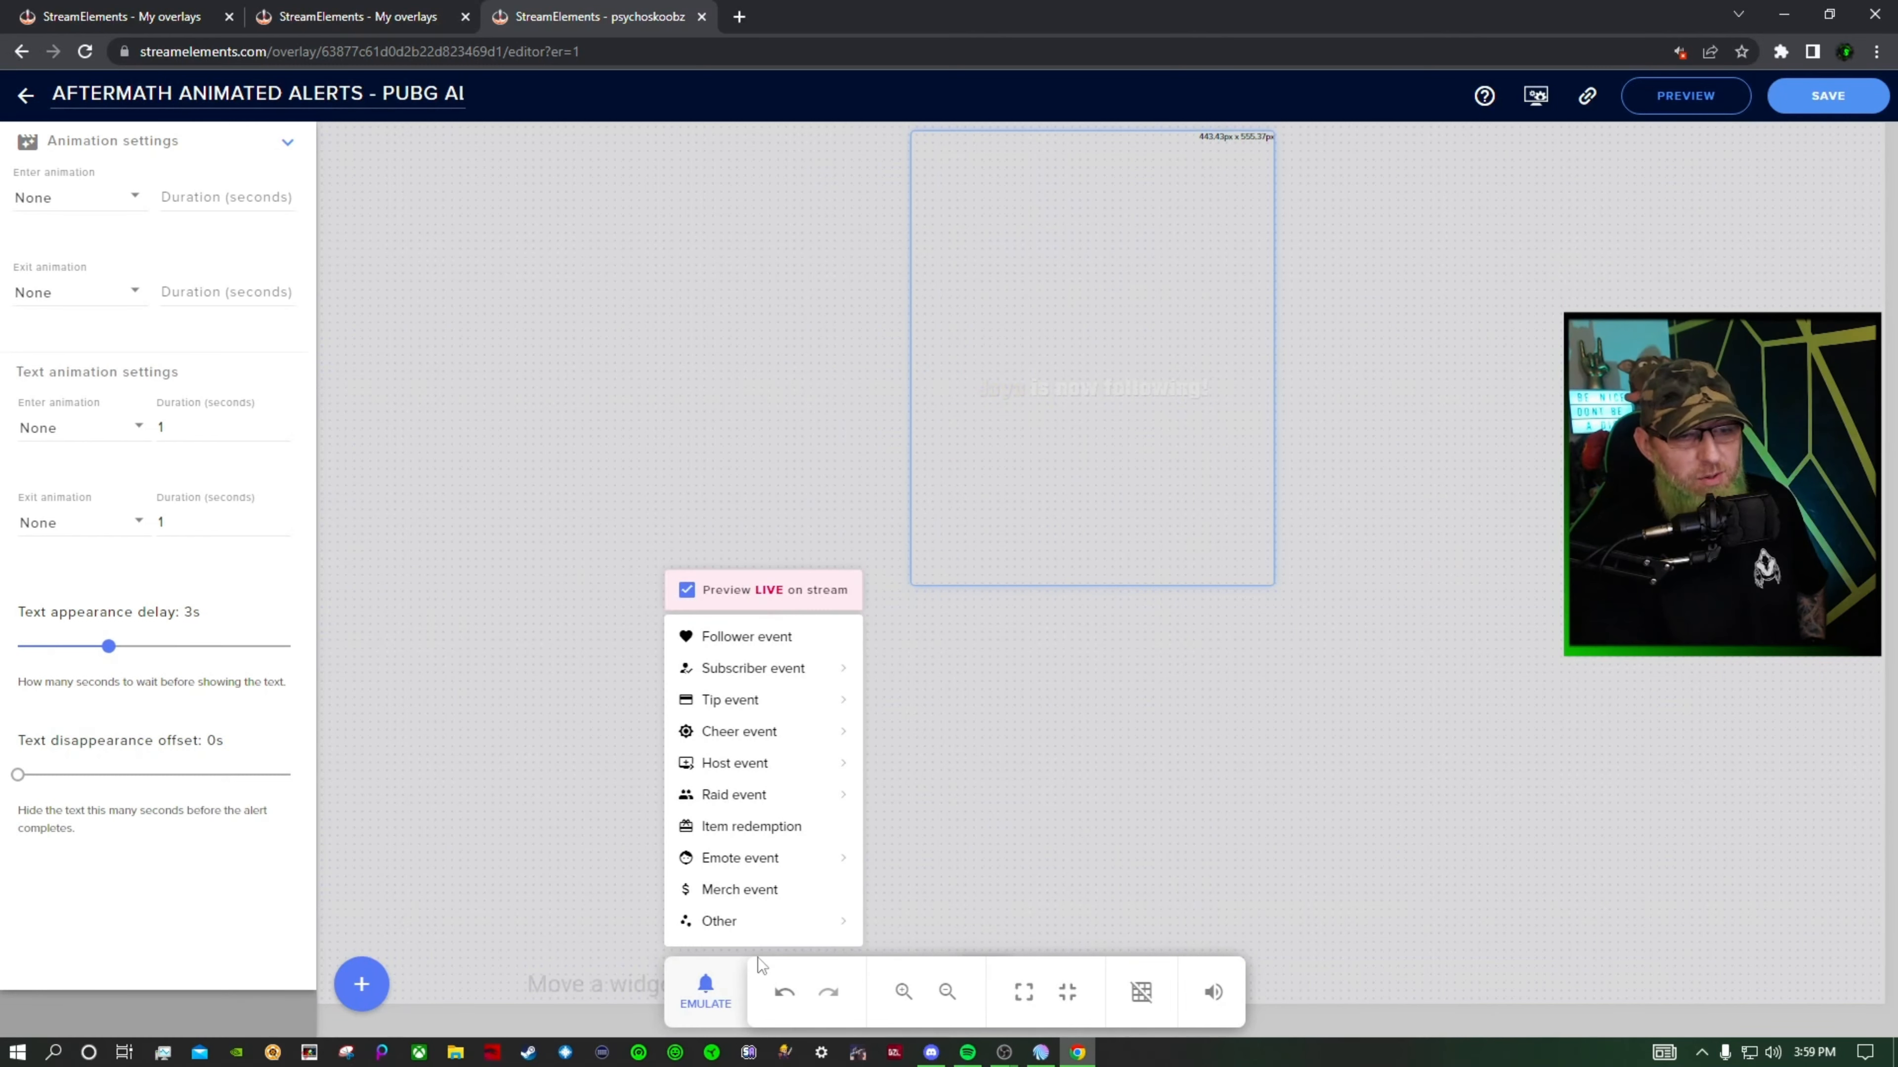
click(740, 649)
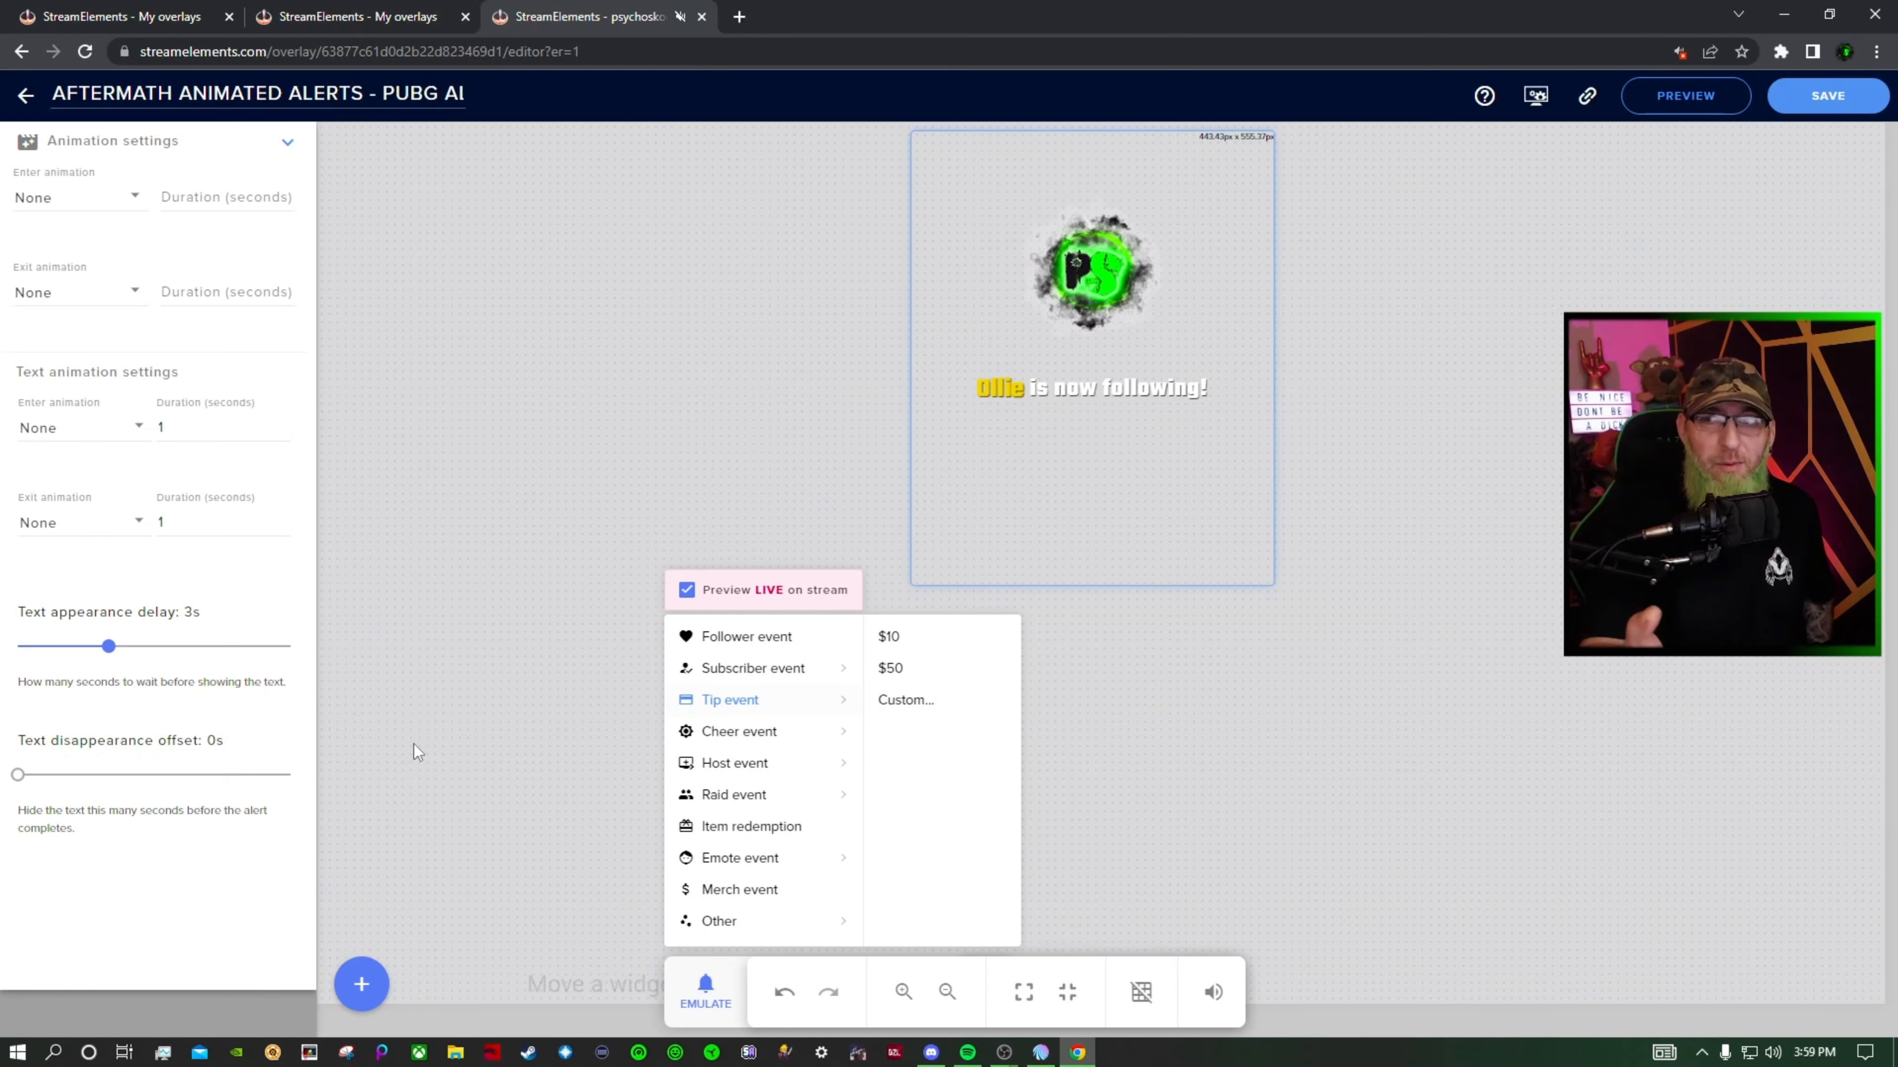
click(574, 492)
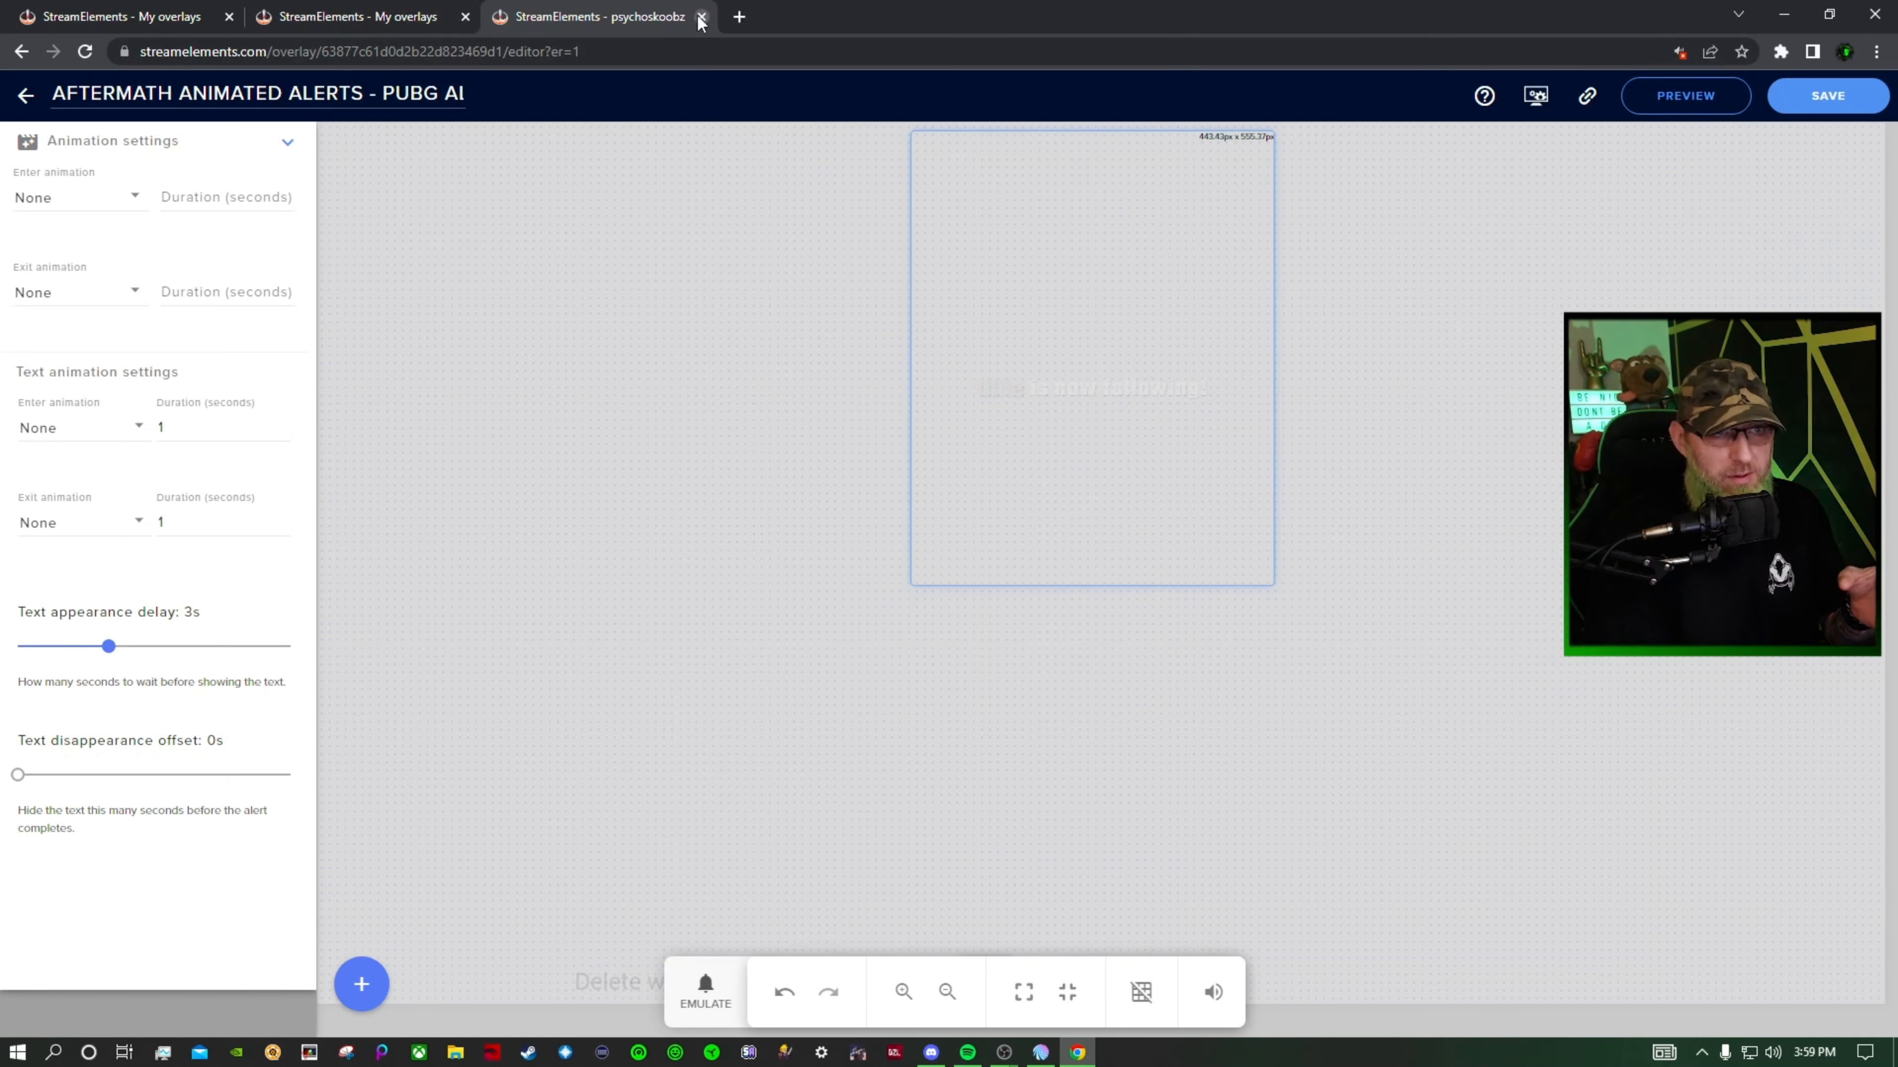
Save the overlay and test the follower alert live with the Chrome window placed beside the OBS preview
click(1828, 96)
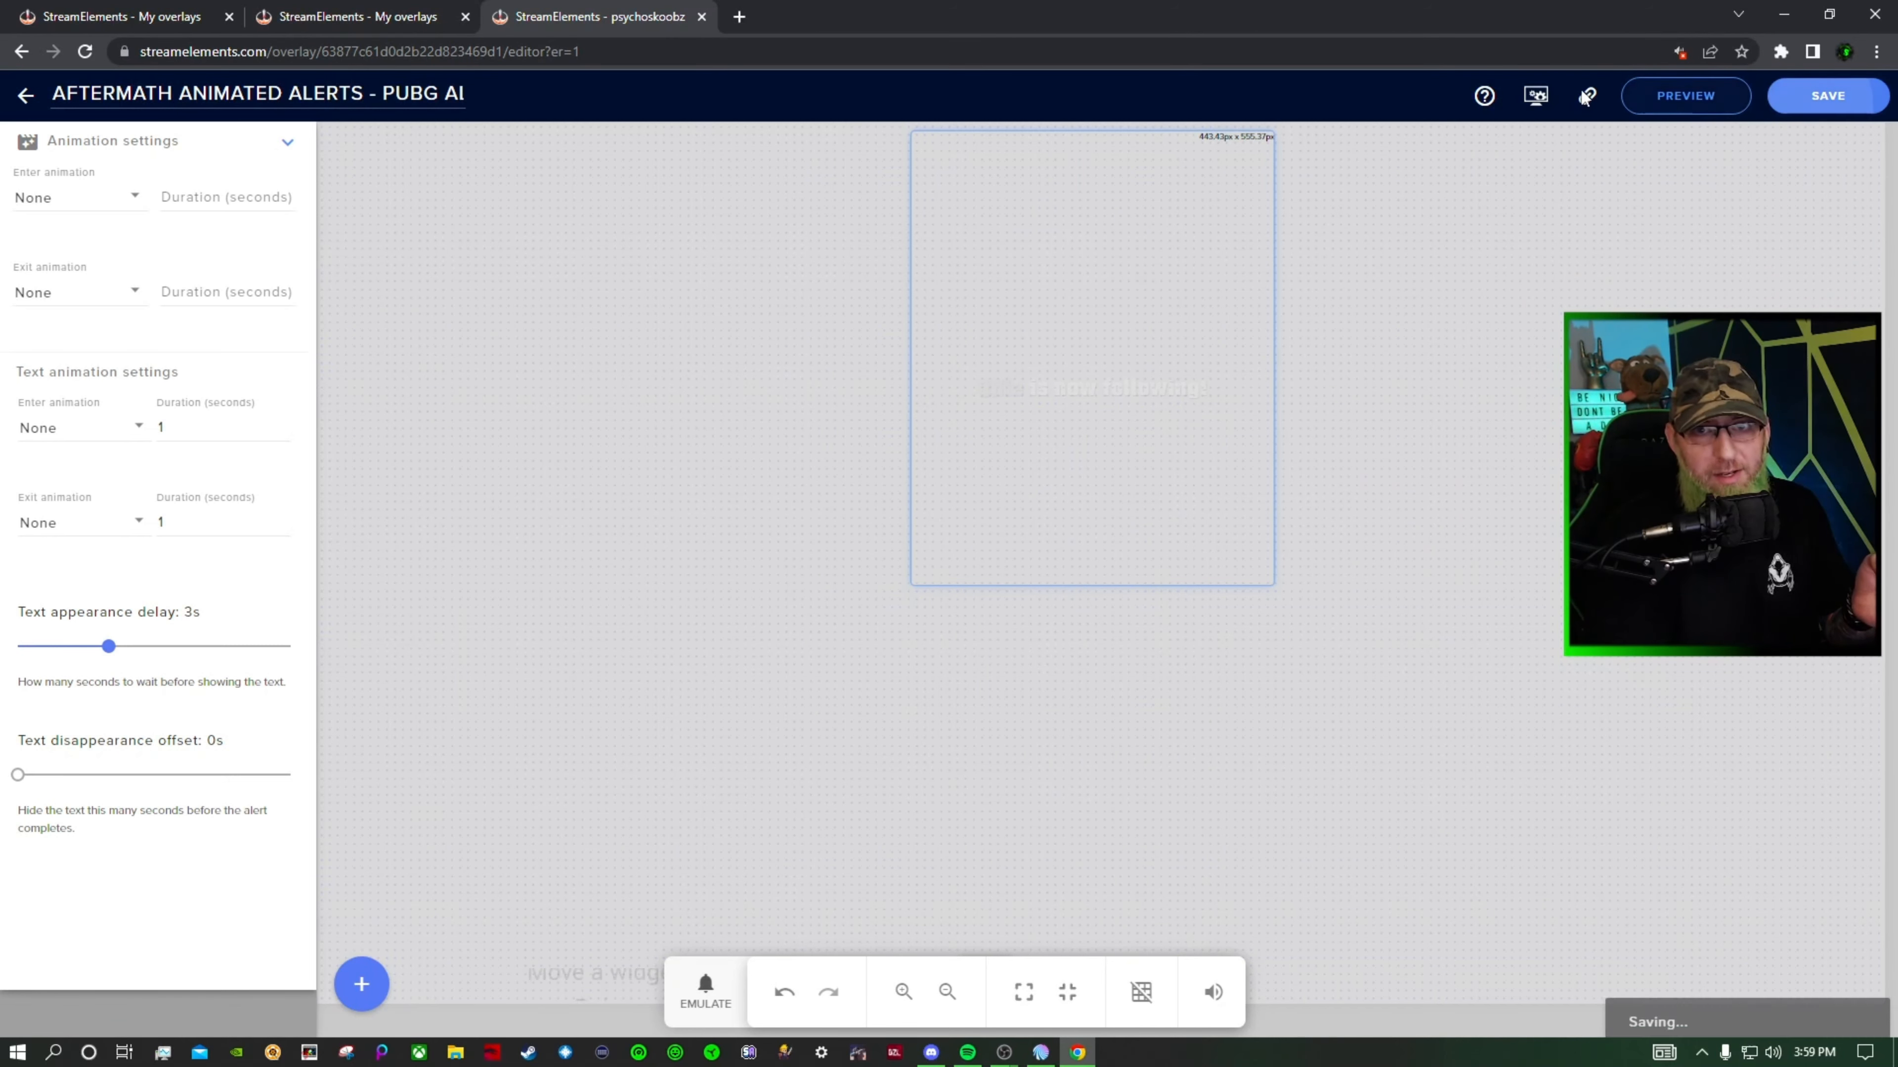
click(1782, 25)
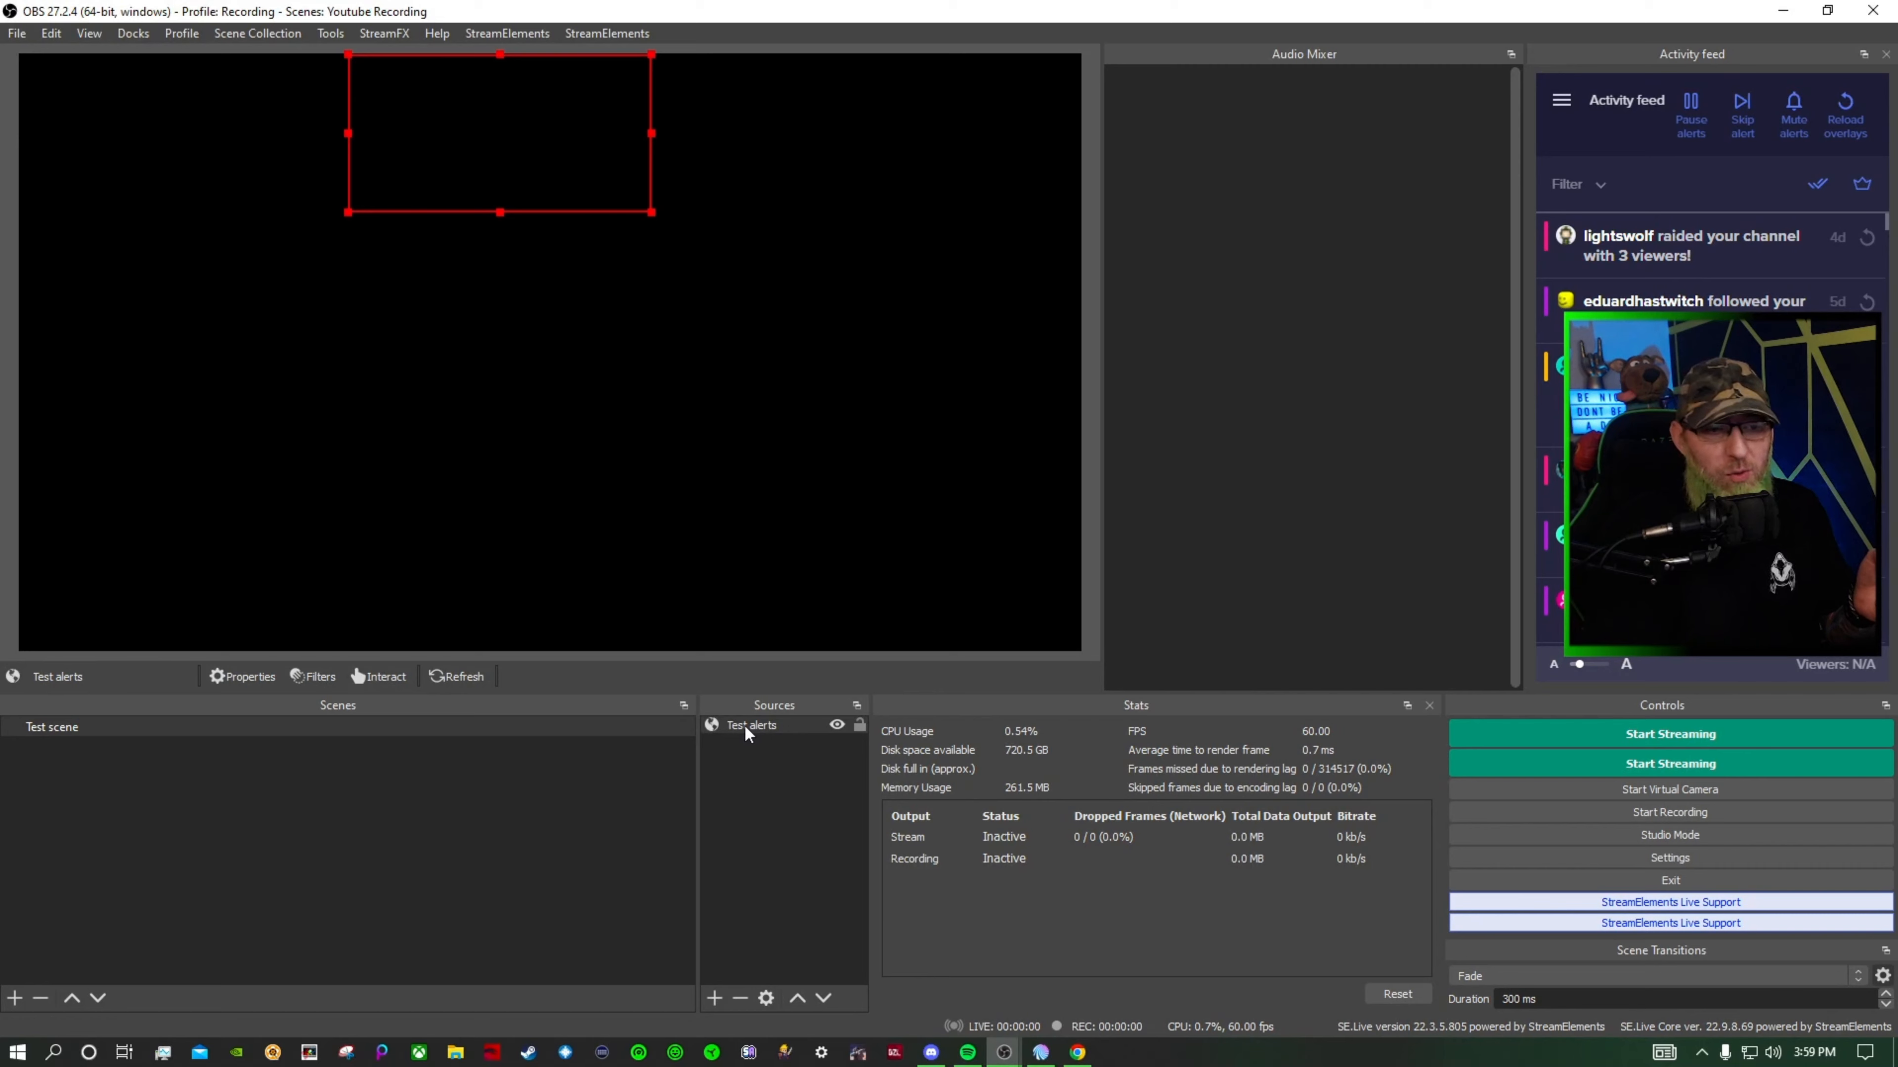
click(1077, 1052)
drag(755, 12, 1468, 36)
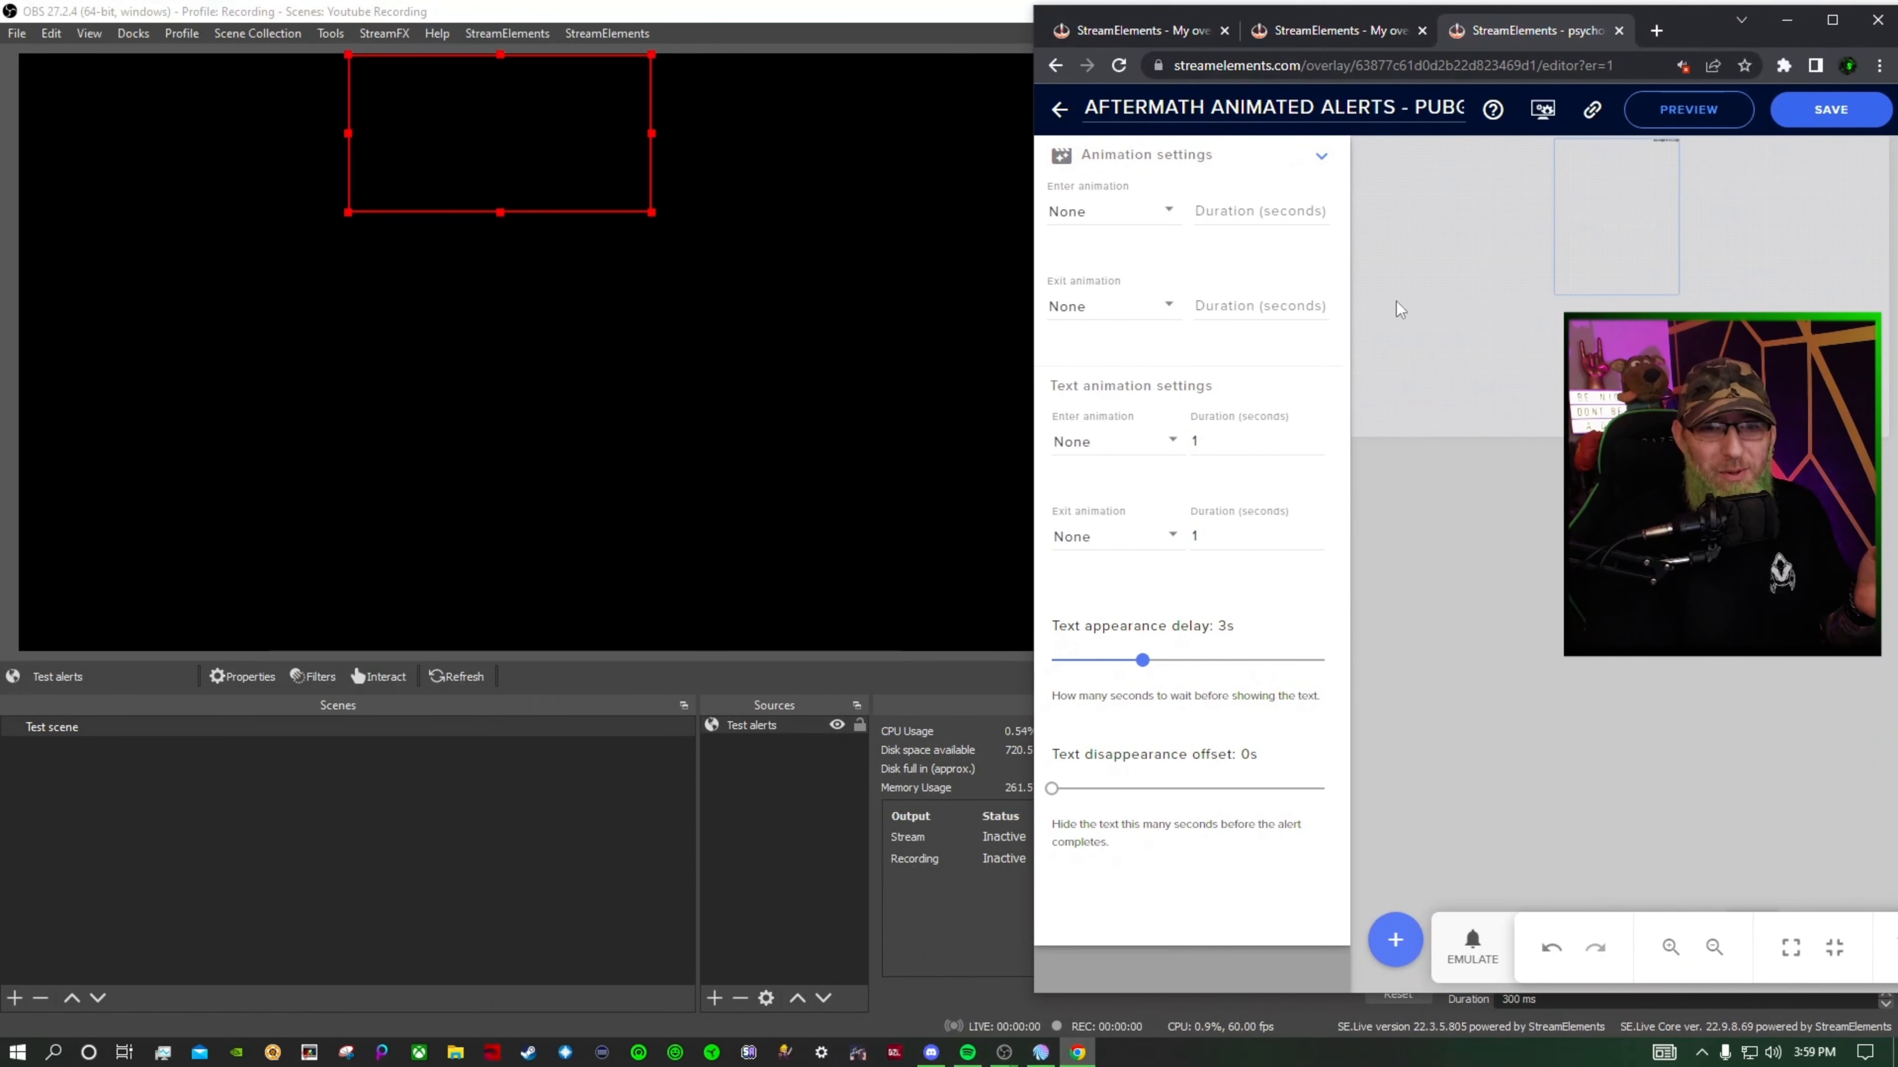
click(1487, 949)
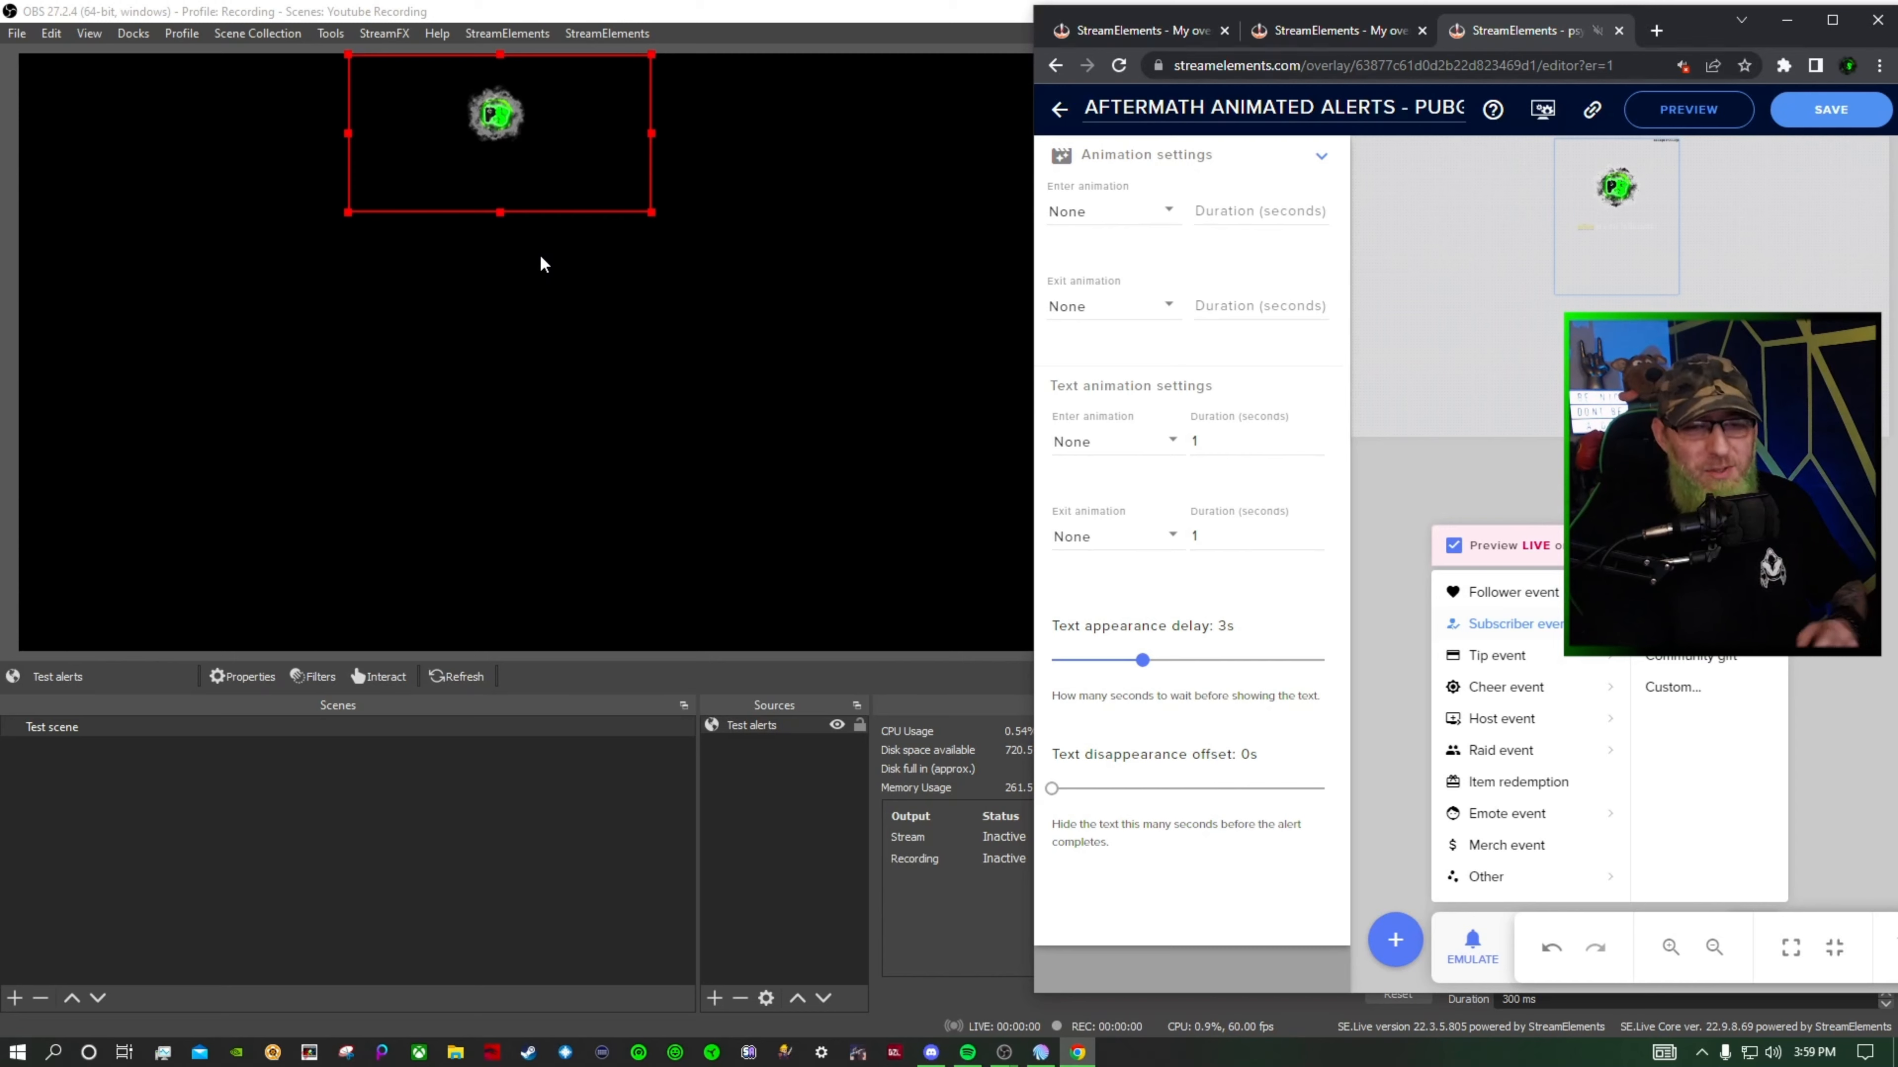
Close the Chrome window to return to OBS
drag(1683, 32, 1123, 50)
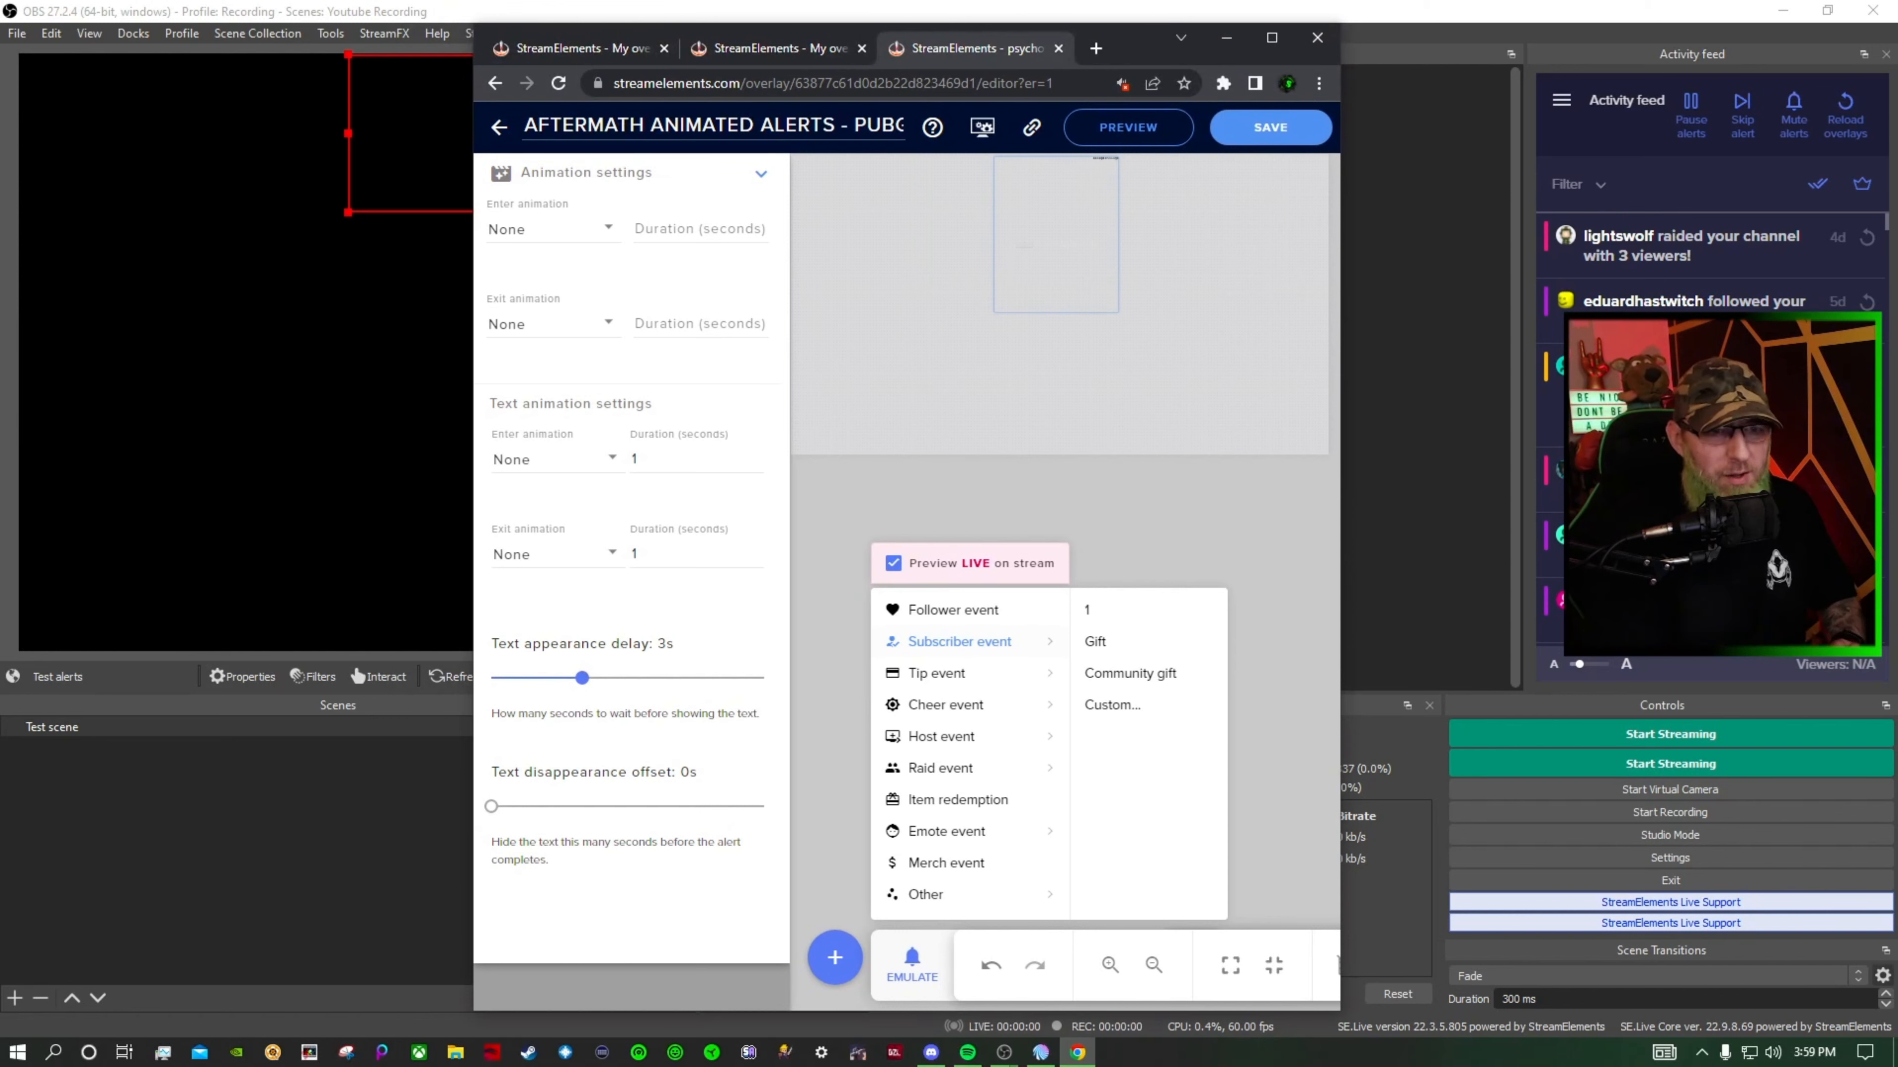
click(1318, 39)
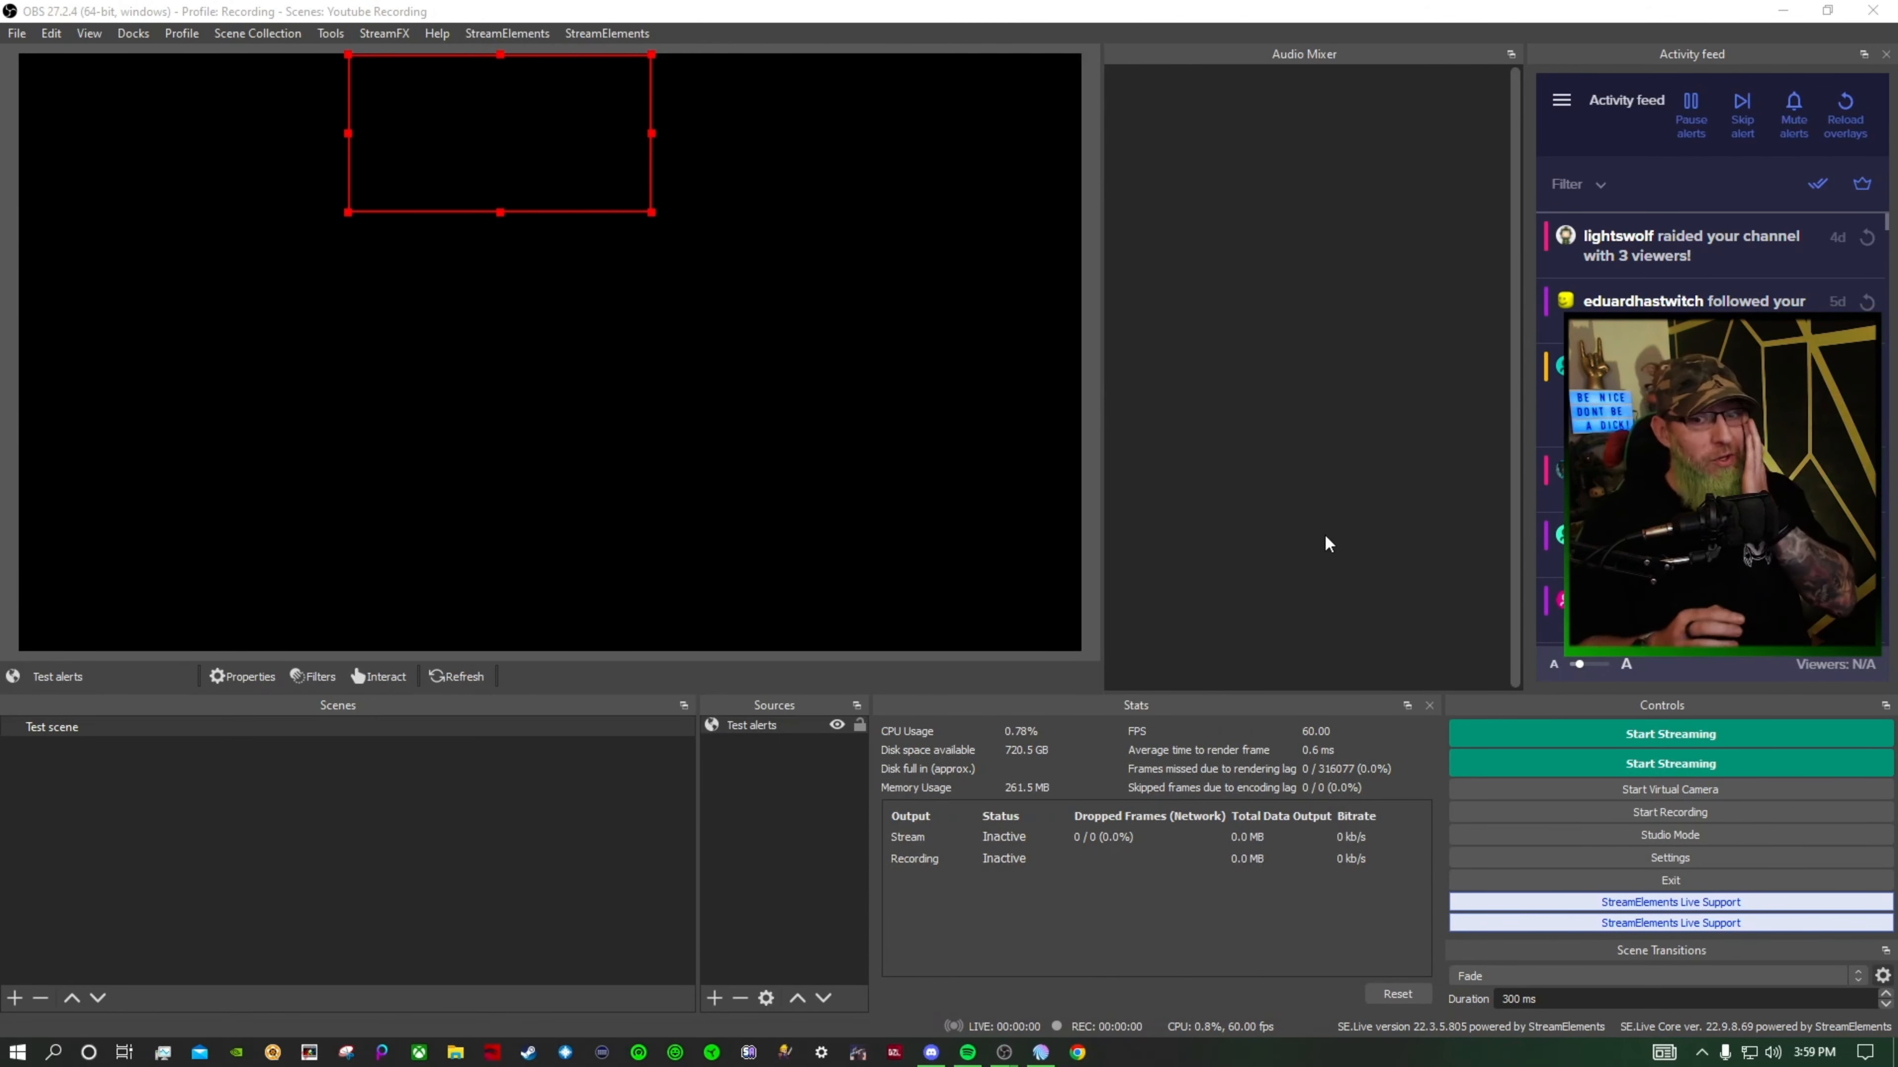